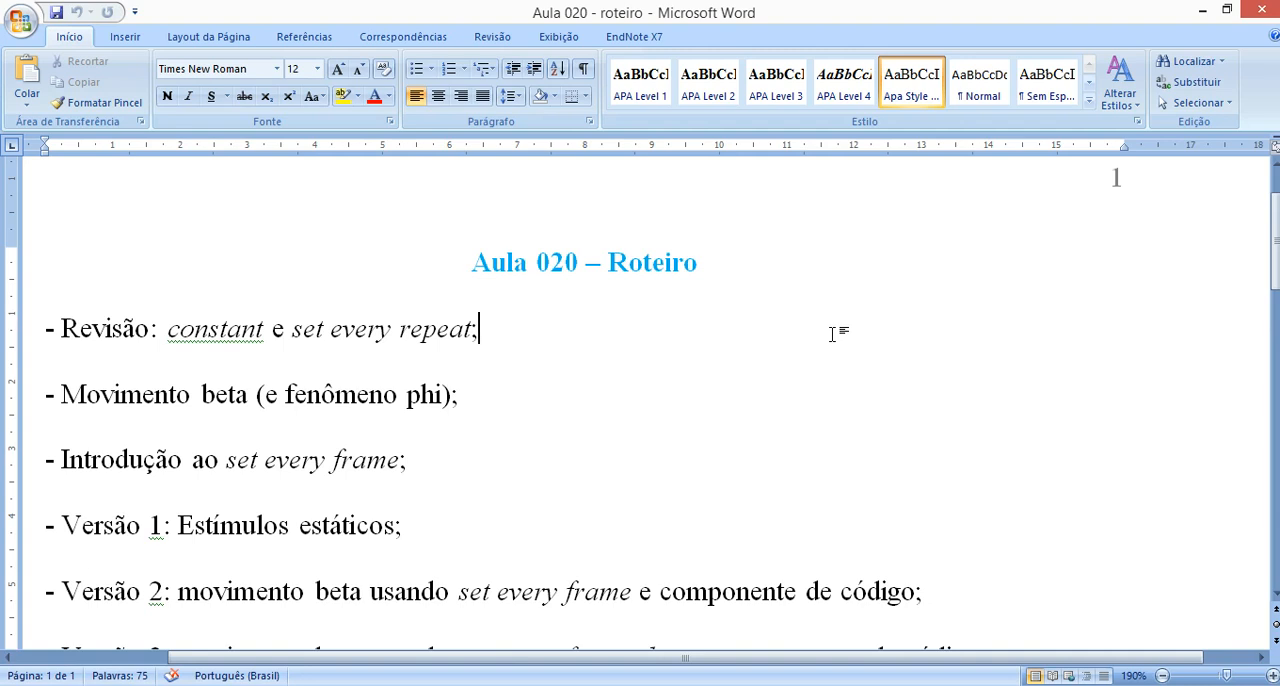
Add a new line starting with "-" below the "Revisão" item and colour it light blue.
{"action": "key", "text": "Return"}
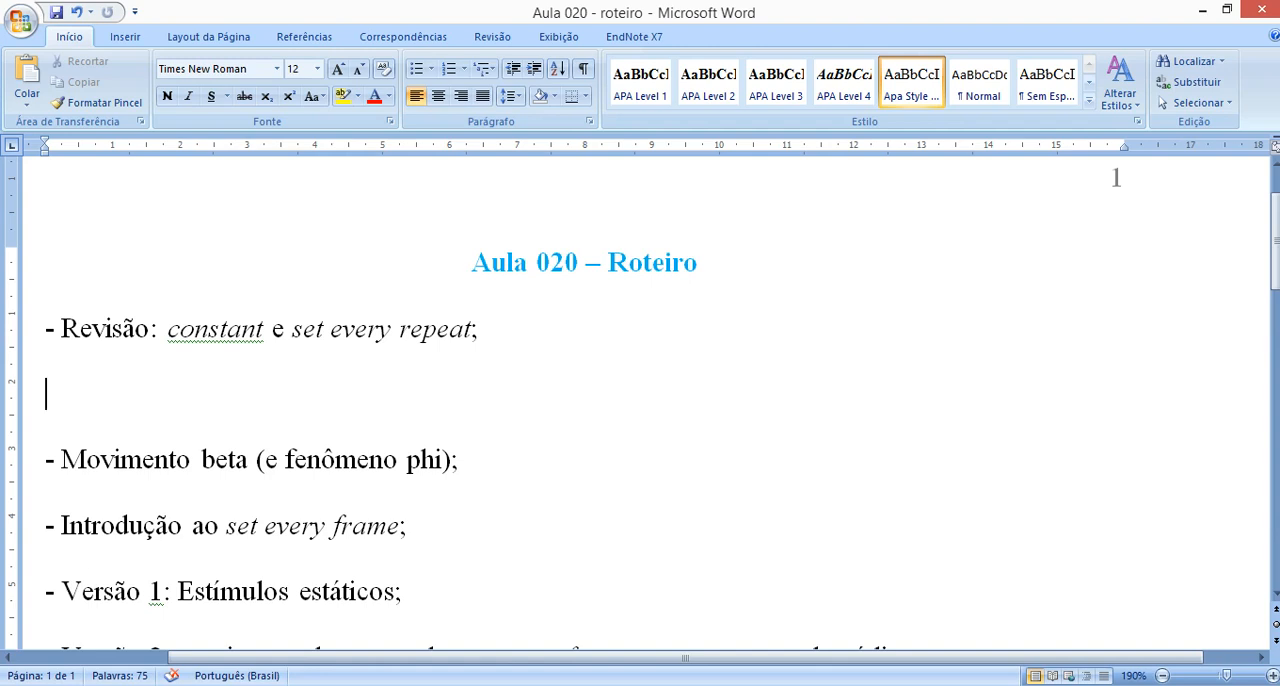
{"action": "type", "text": "-"}
{"action": "left_click", "coordinate": [38, 410]}
{"action": "left_click", "coordinate": [24, 413]}
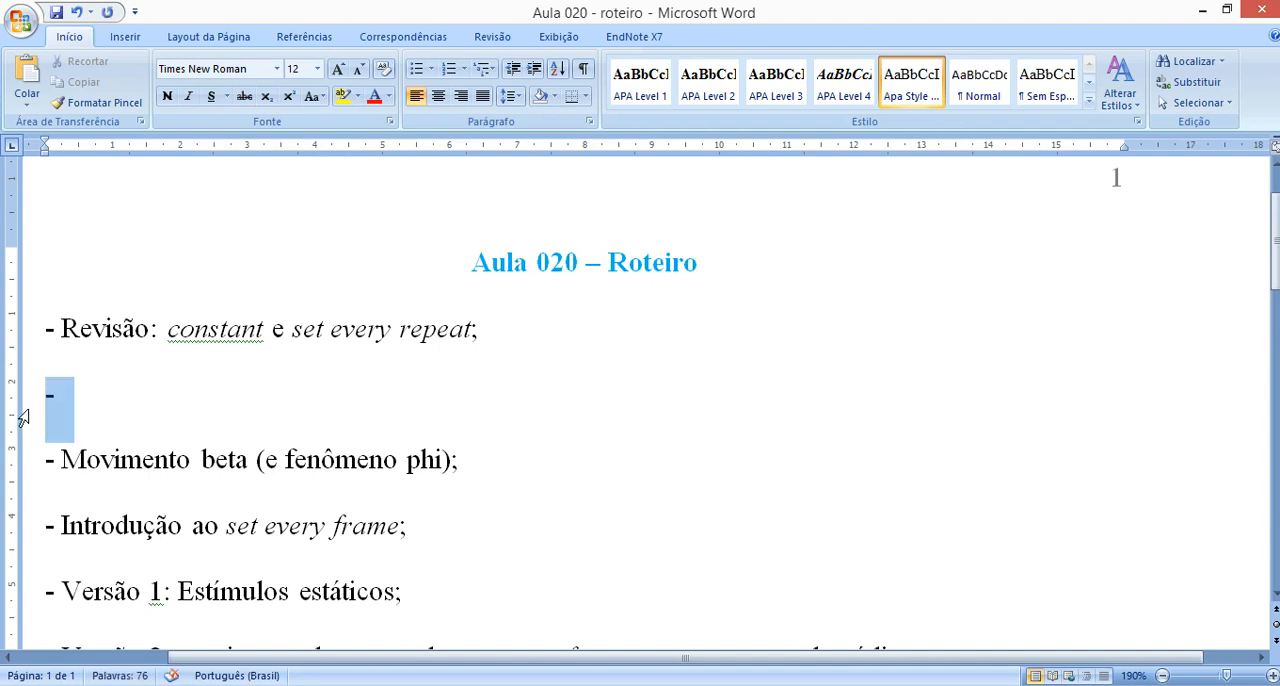
{"action": "left_click", "coordinate": [389, 97]}
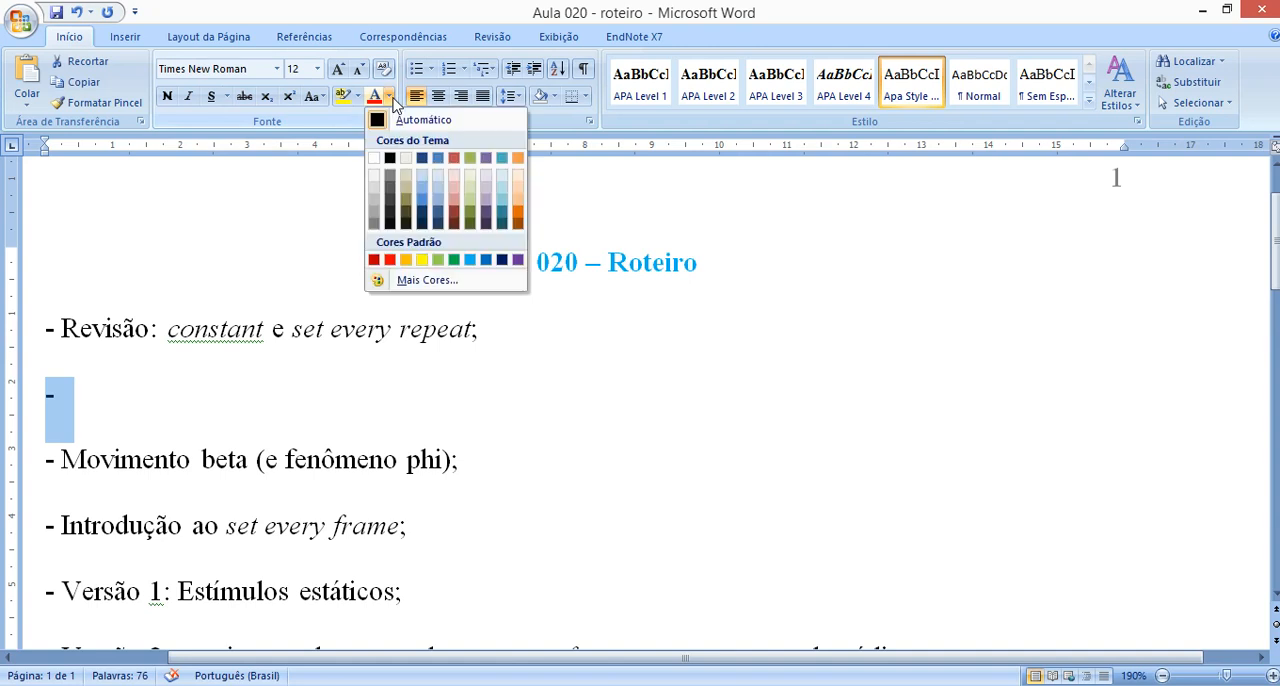
{"action": "left_click", "coordinate": [470, 262]}
{"action": "left_click", "coordinate": [308, 376]}
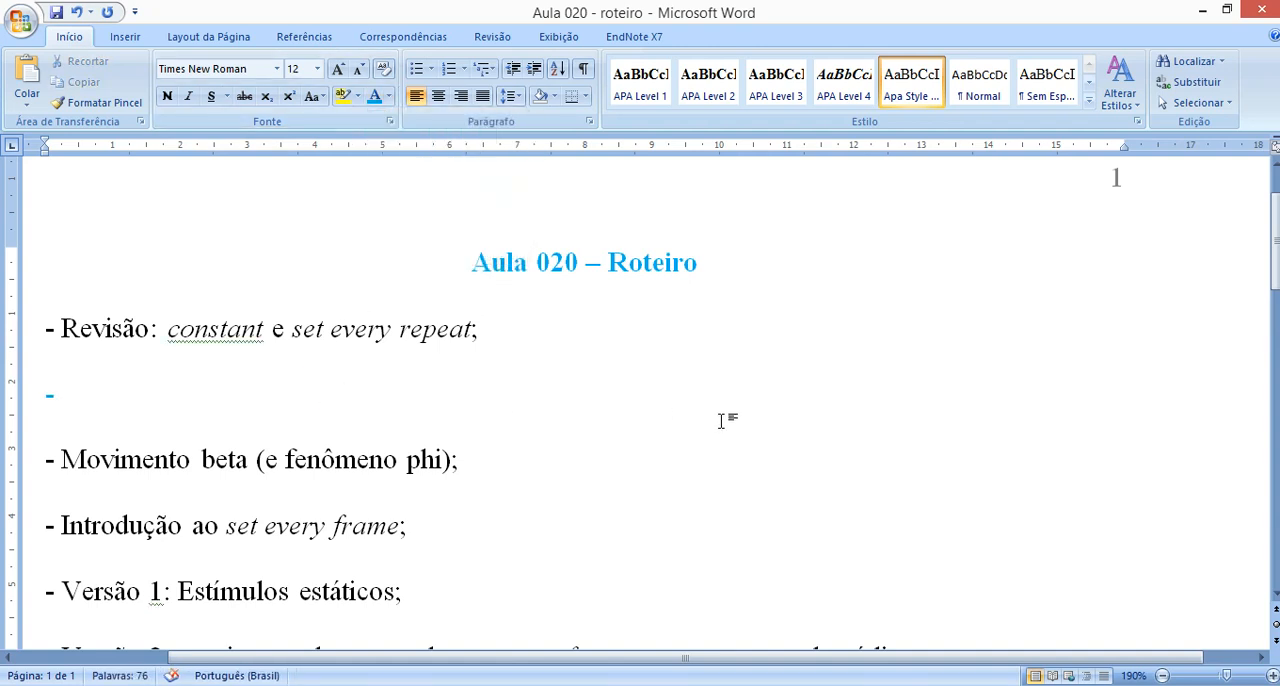
Write "atributos constantes" on the new blue line.
{"action": "type", "text": "constantes"}
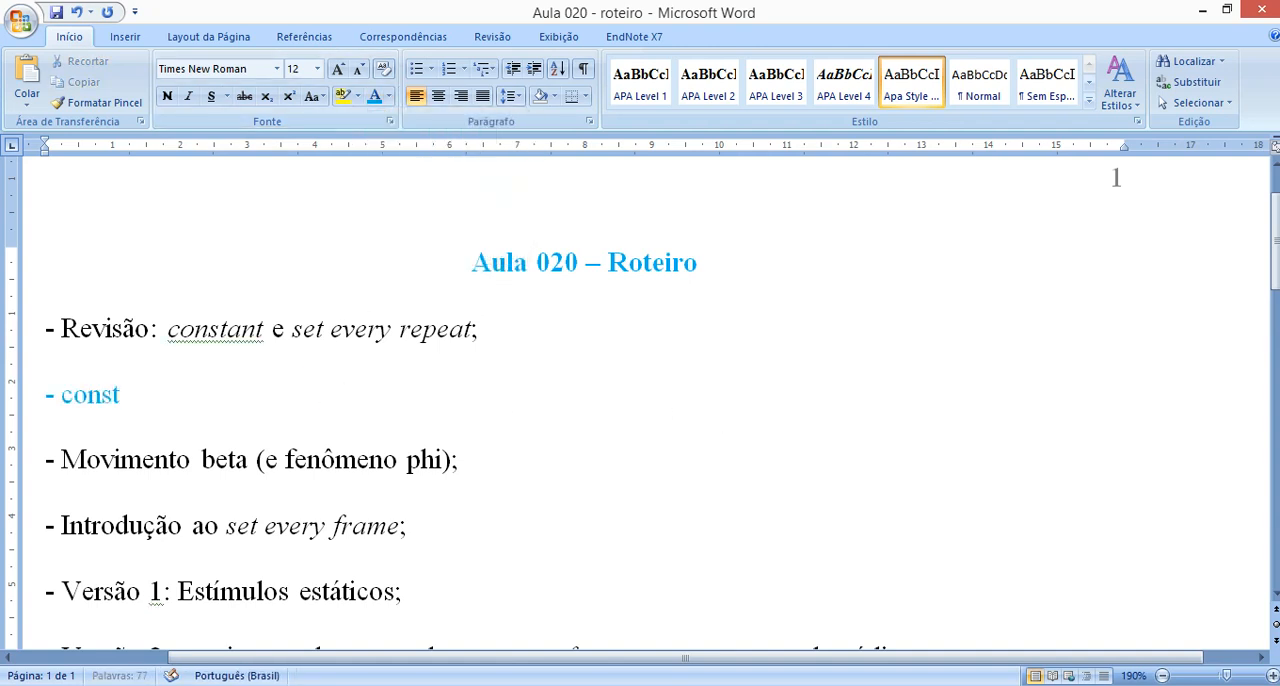
{"action": "key", "text": "Home"}
{"action": "key", "text": "Right"}
{"action": "key", "text": "Right"}
{"action": "type", "text": "atr"}
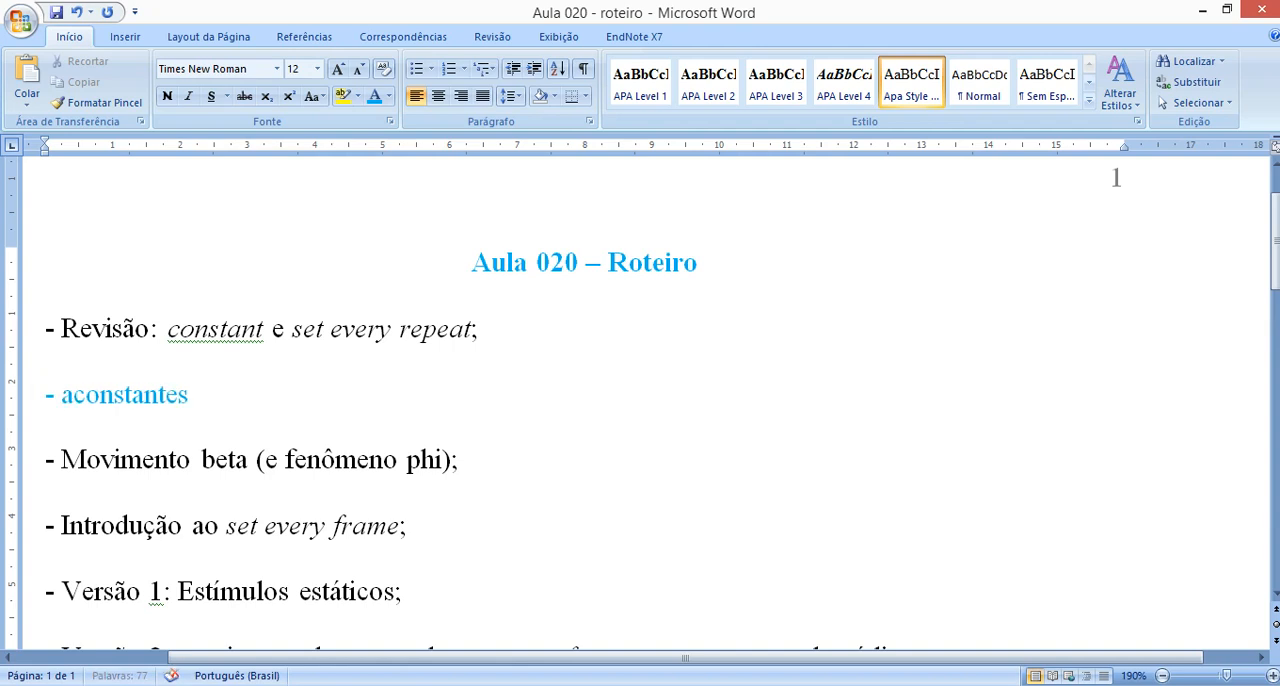
{"action": "type", "text": "i"}
{"action": "key", "text": "BackSpace"}
{"action": "type", "text": "ibutos"}
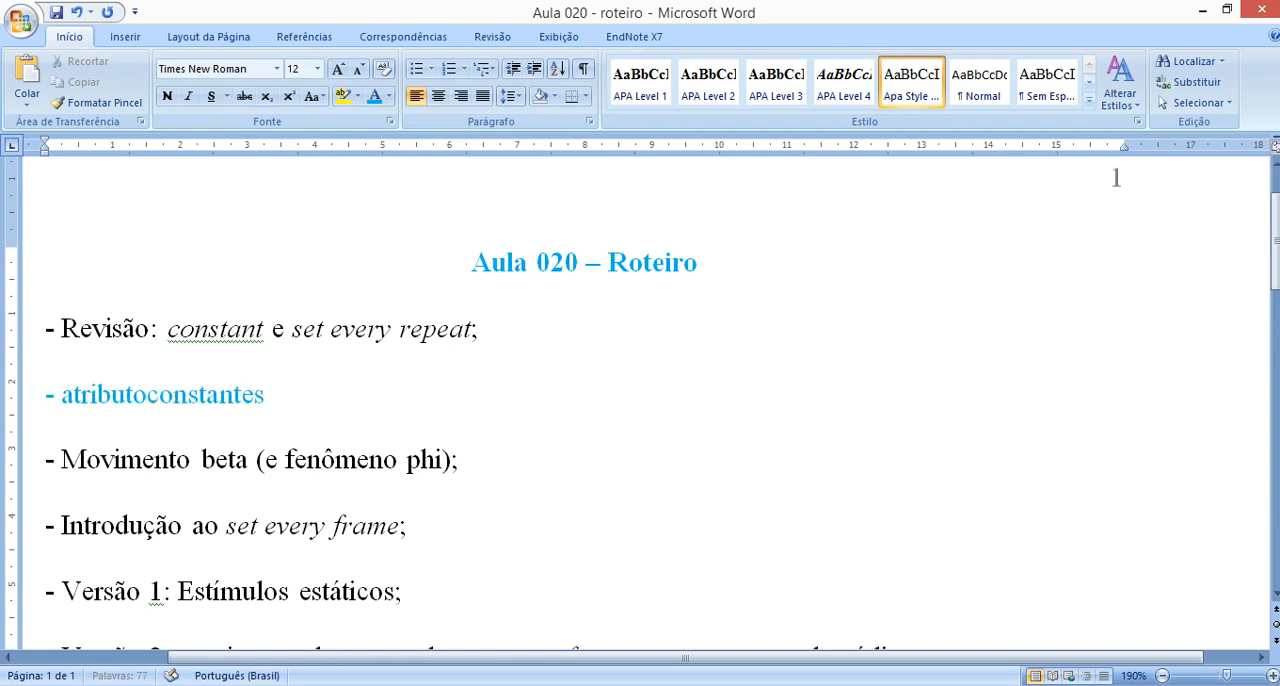
Continue the "atributos constantes" line with ": tamanho da letra, posição da".
{"action": "key", "text": "End"}
{"action": "type", "text": ": "}
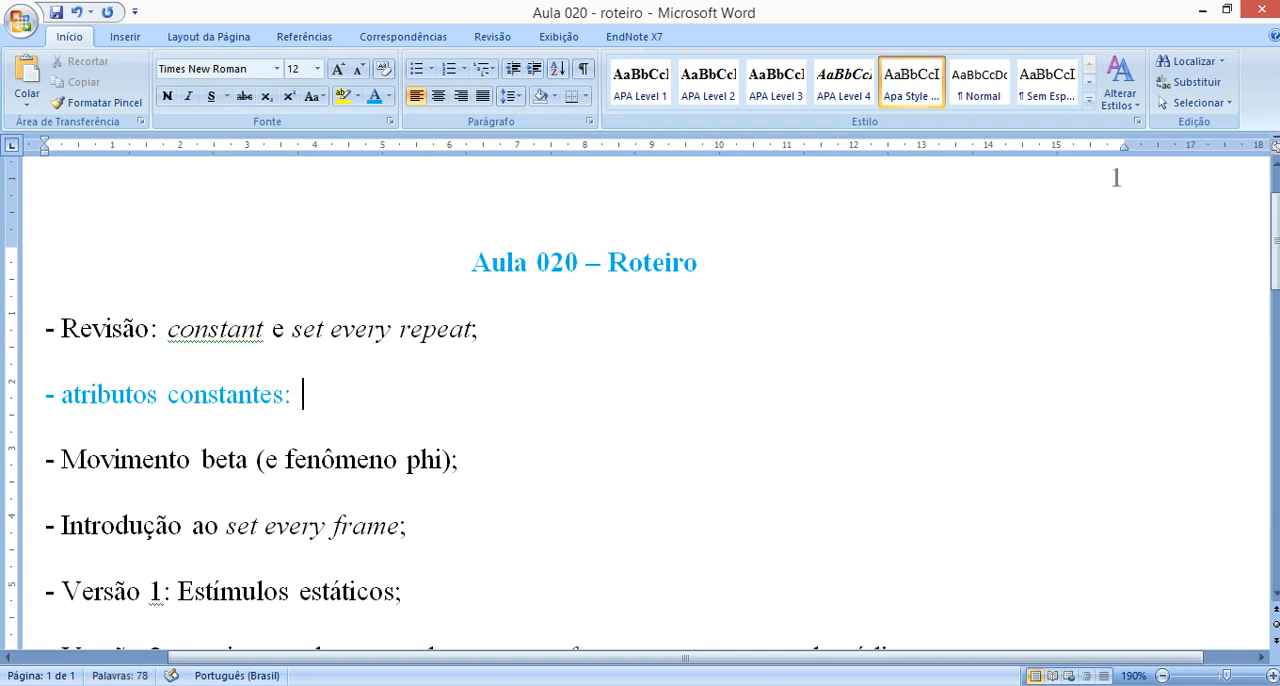
{"action": "type", "text": "tamanho da letra, "}
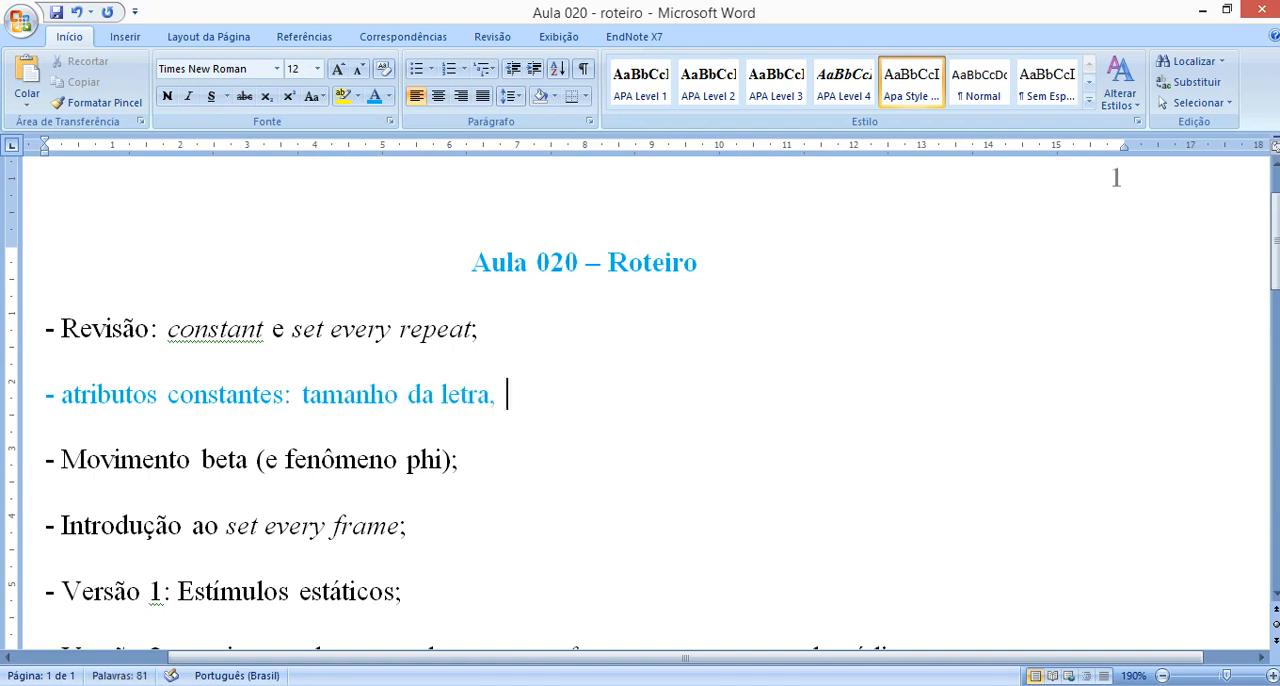
{"action": "type", "text": "posição da"}
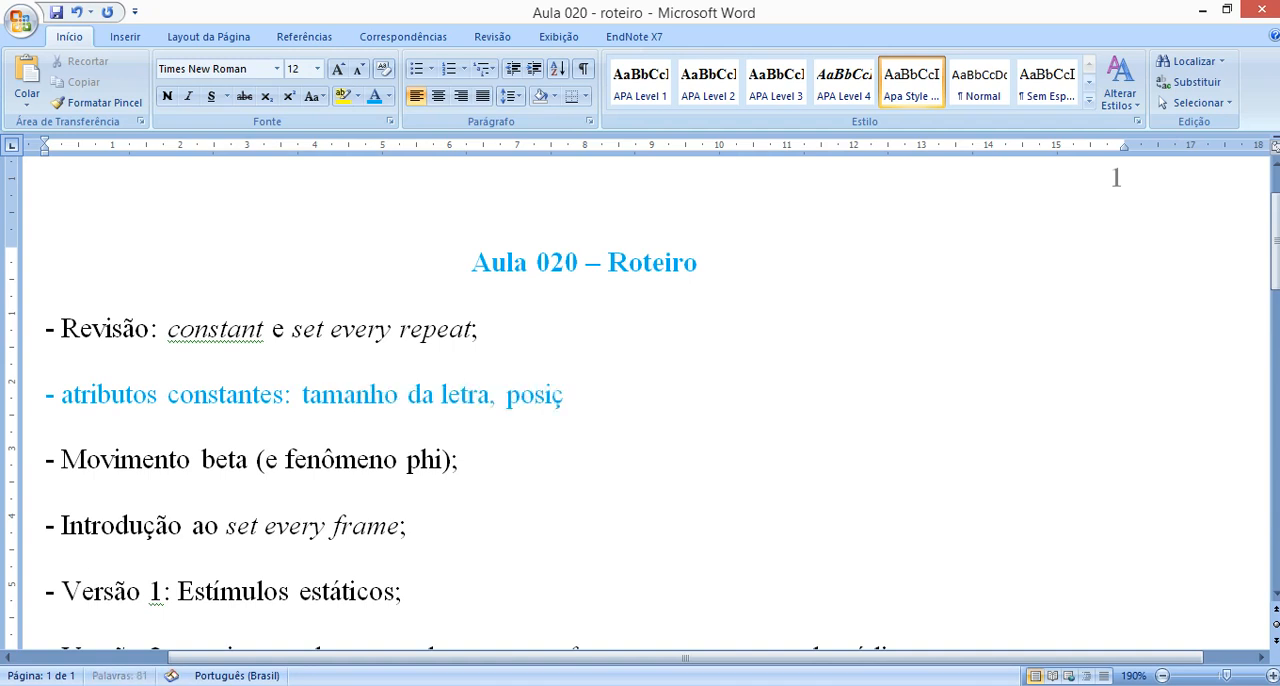
Replace "letra" with "fonte" in the "atributos constantes" line and end the line with "fonte;".
{"action": "key", "text": "Left"}
{"action": "key", "text": "Left"}
{"action": "key", "text": "Left"}
{"action": "key", "text": "Left"}
{"action": "key", "text": "Left"}
{"action": "key", "text": "Left"}
{"action": "key", "text": "Left"}
{"action": "key", "text": "Left"}
{"action": "key", "text": "Left"}
{"action": "key", "text": "Left"}
{"action": "key", "text": "Left"}
{"action": "key", "text": "Left"}
{"action": "key", "text": "Left"}
{"action": "key", "text": "shift+Left"}
{"action": "key", "text": "shift+Left"}
{"action": "key", "text": "shift+Left"}
{"action": "key", "text": "shift+Left"}
{"action": "key", "text": "shift+Left"}
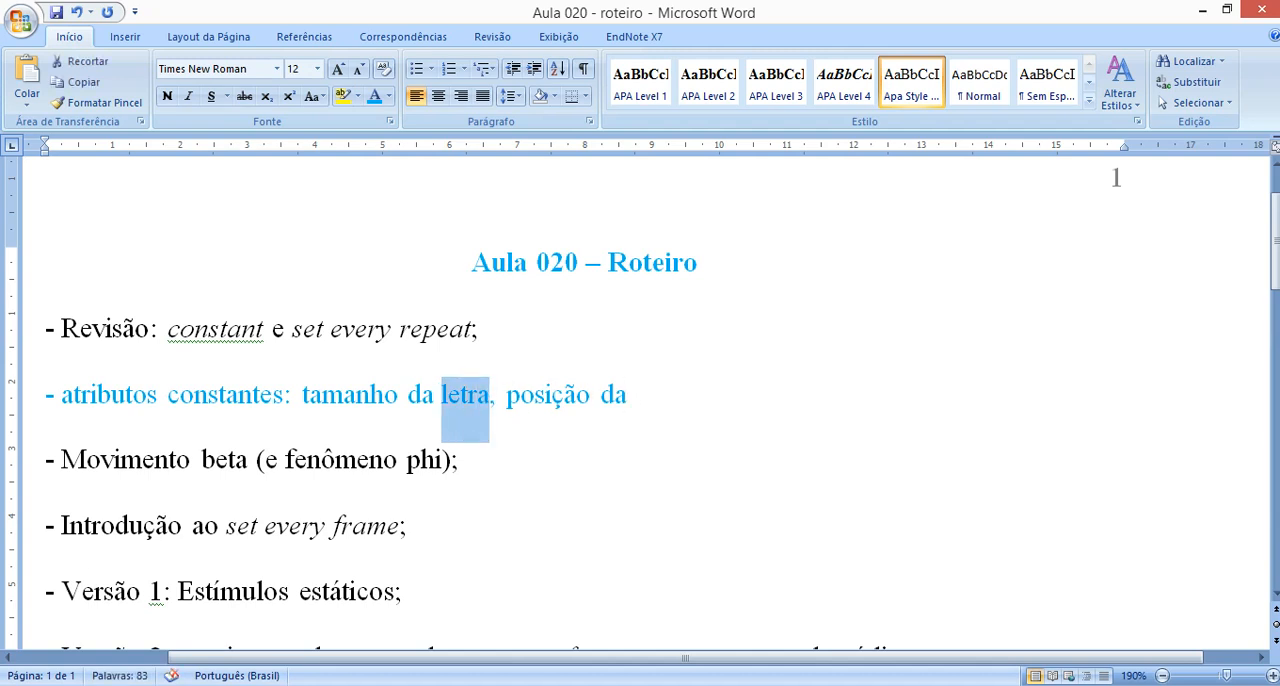
{"action": "type", "text": "fonte"}
{"action": "key", "text": "End"}
{"action": "type", "text": "fonte;"}
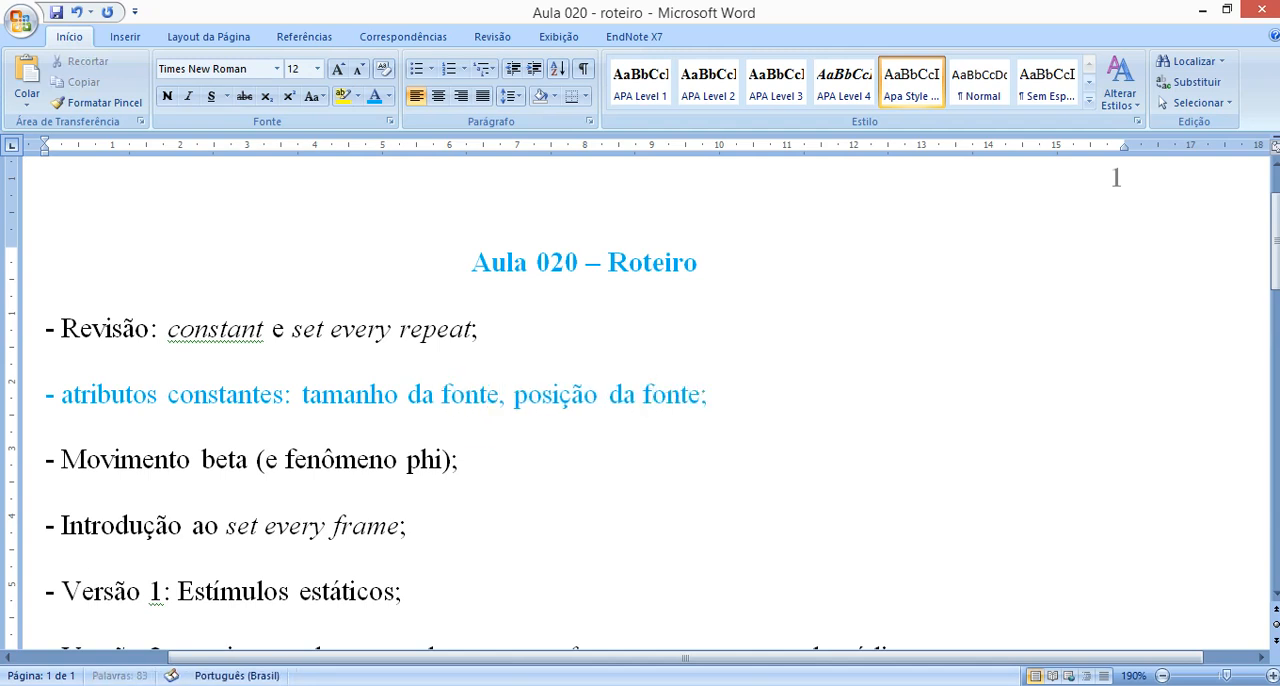
{"action": "key", "text": "BackSpace"}
{"action": "type", "text": ","}
Add another blue line below reading "- atributos são variáveis".
{"action": "key", "text": "Return"}
{"action": "type", "text": "- atributo"}
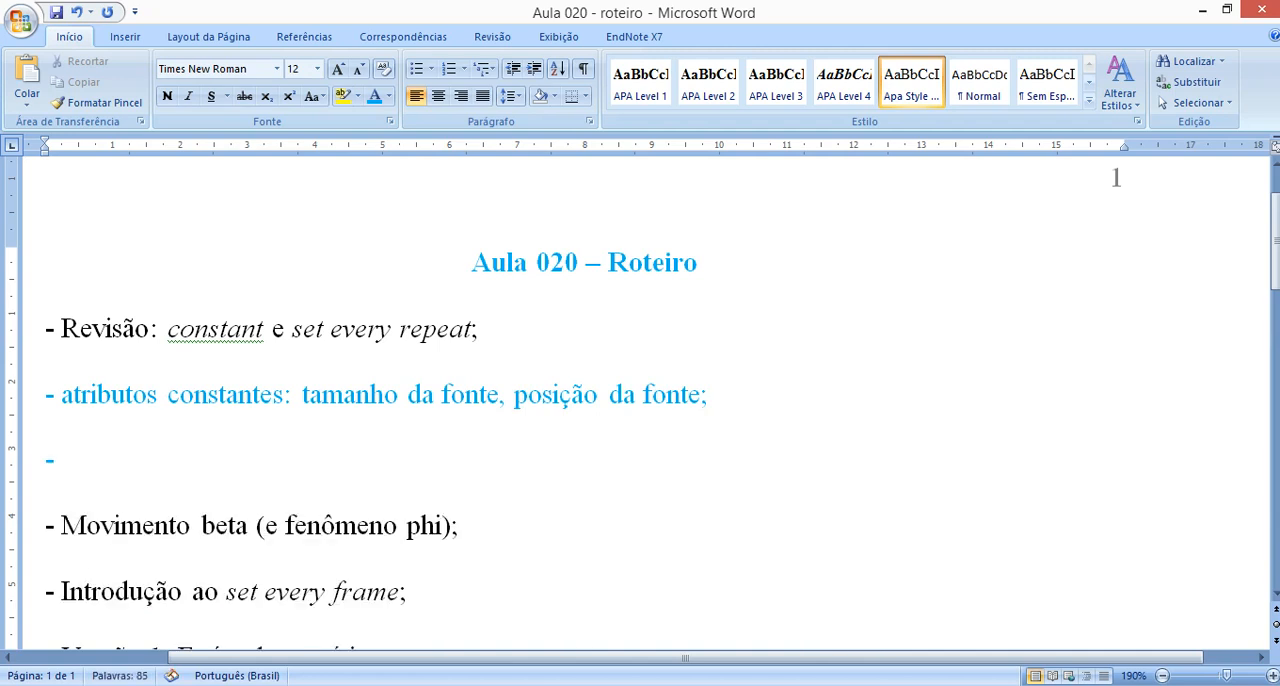
{"action": "type", "text": "s são variáveis"}
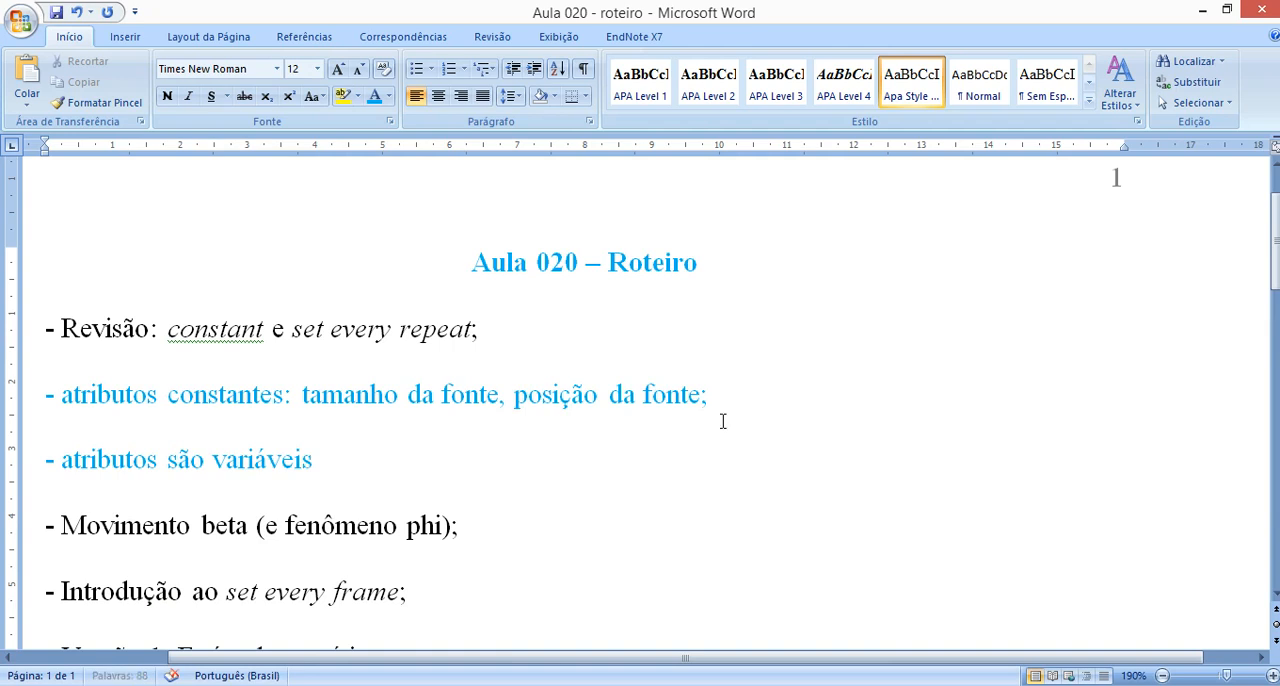
Continue the "atributos são variáveis" line with "entre repetições da rotina" in italics, followed by a colon in regular style.
{"action": "key", "text": "ctrl+i"}
{"action": "type", "text": "entre repetiç"}
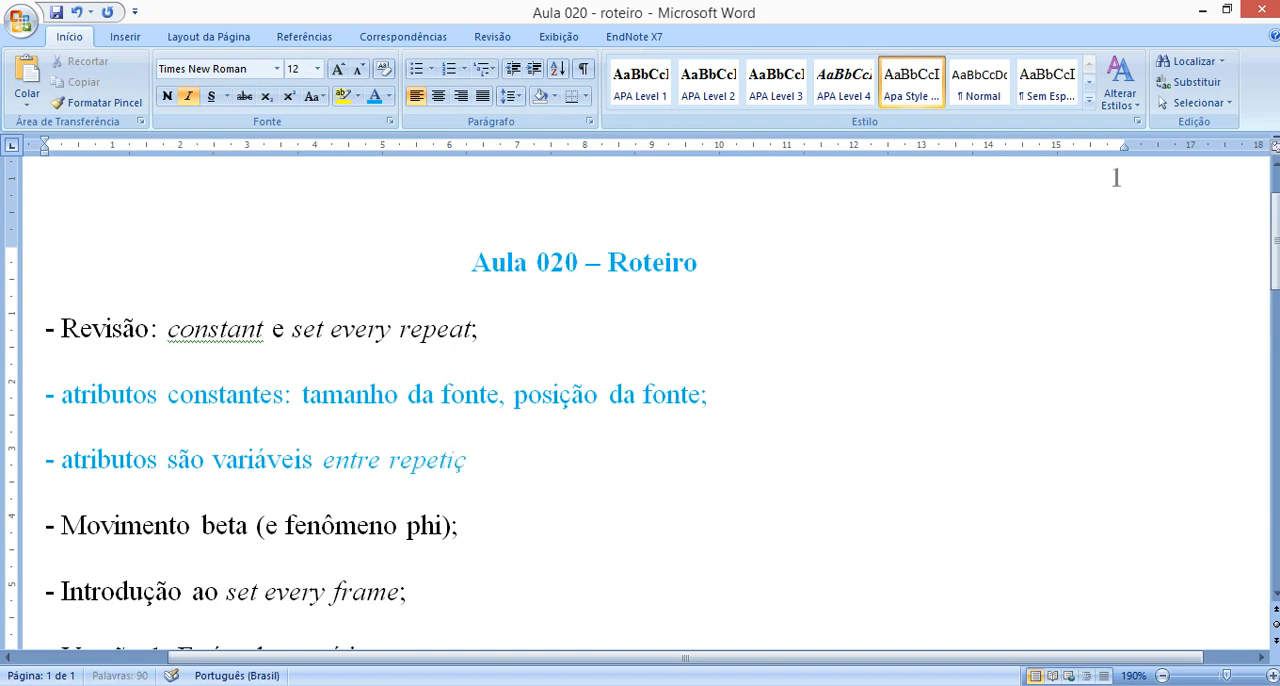
{"action": "type", "text": "ões da rotina: "}
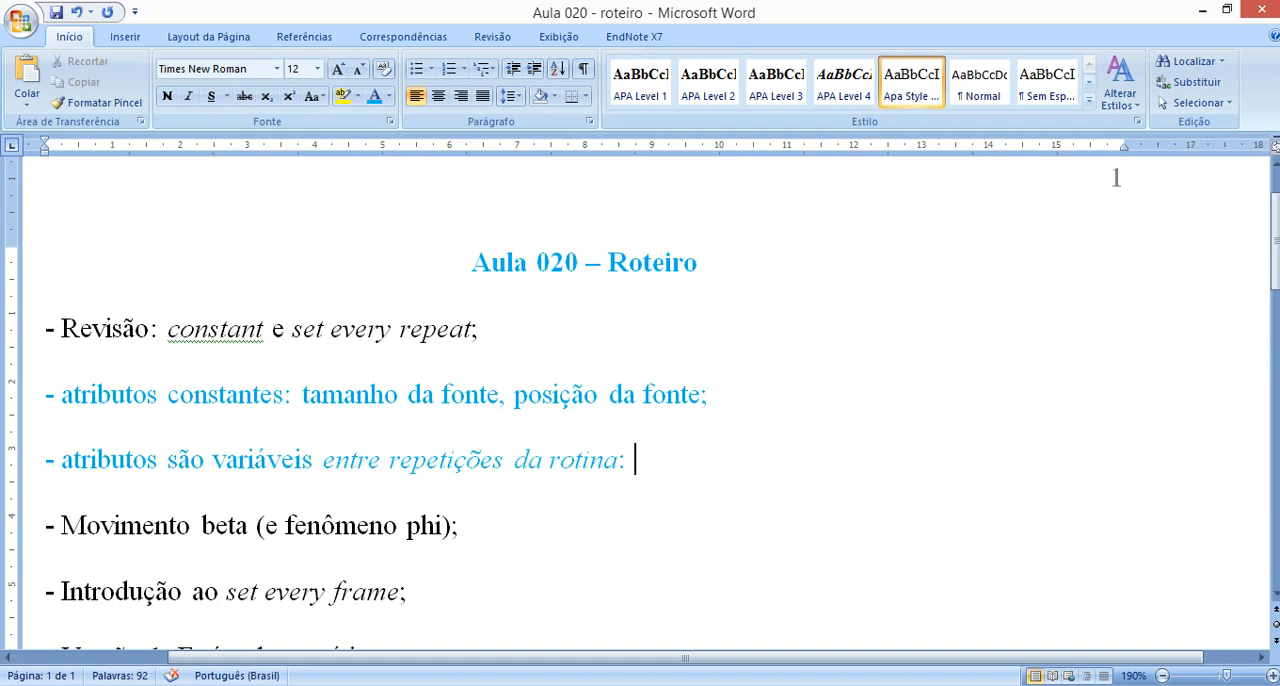
{"action": "type", "text": "conte"}
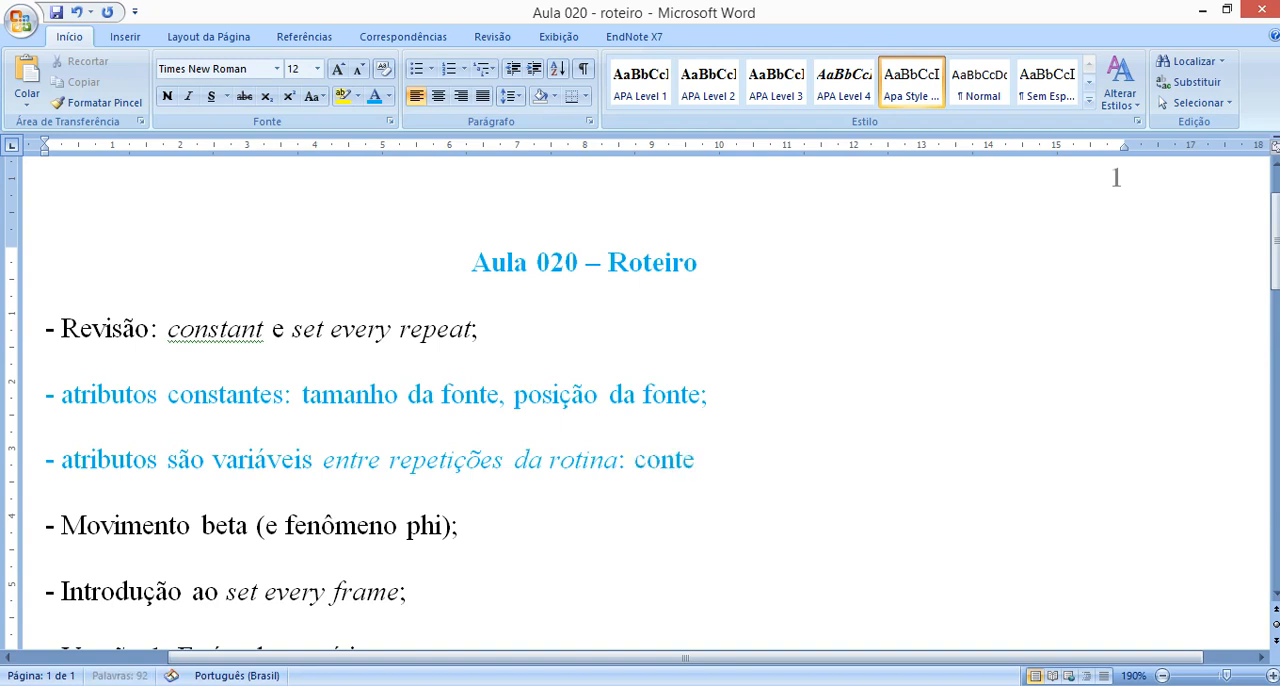
{"action": "type", "text": "údo da palavra, cor da fonte;"}
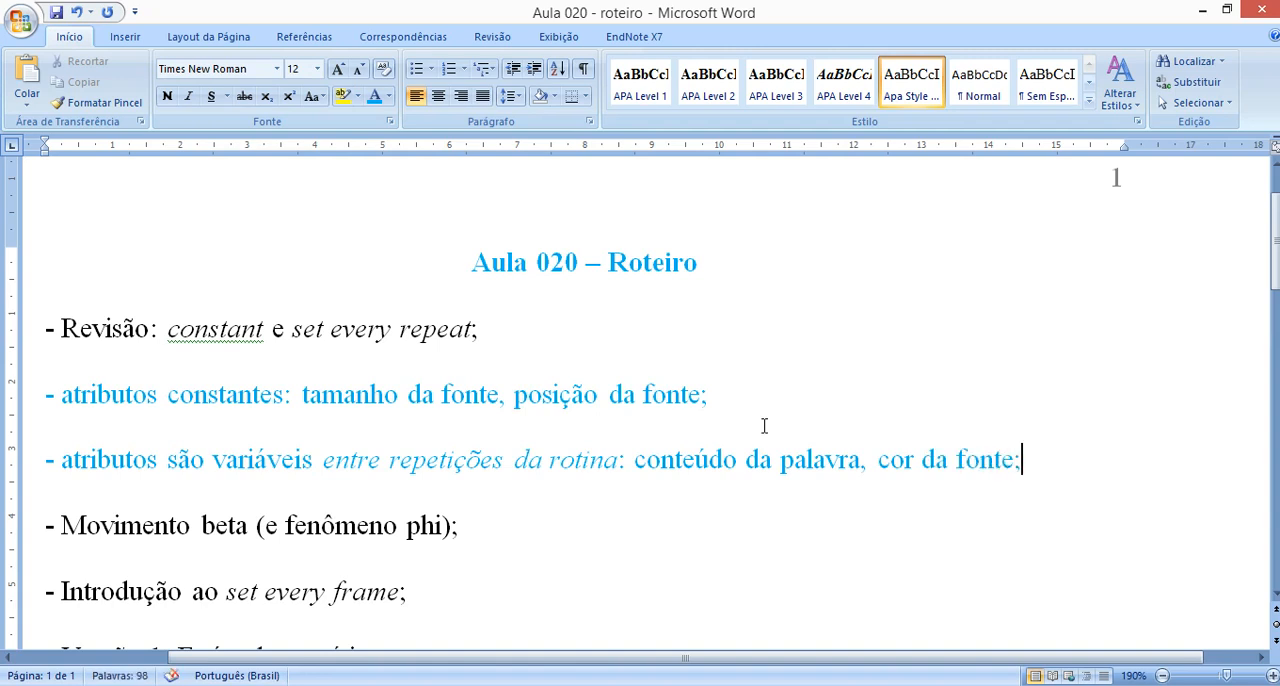
Highlight the examples "conteúdo da palavra, cor da fonte;" and "conteúdo da palavra" in the outline, and clear the selection.
{"action": "left_click_drag", "start_coordinate": [636, 460], "coordinate": [1024, 471]}
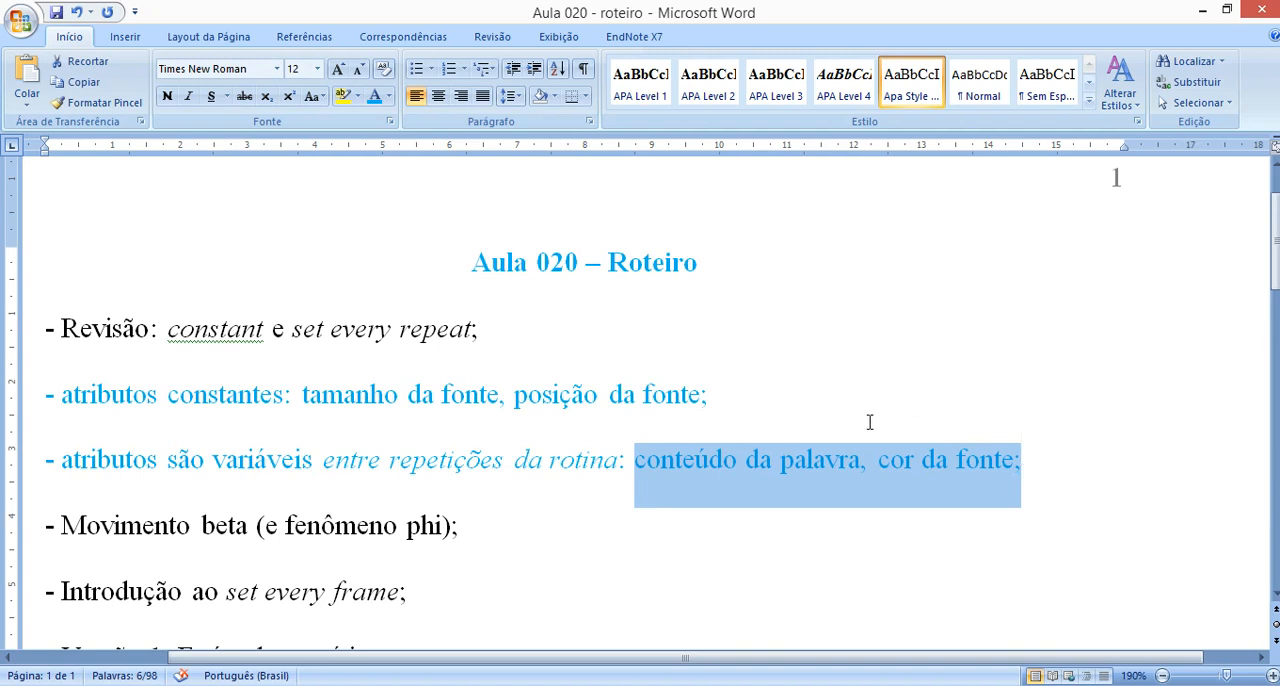
{"action": "left_click", "coordinate": [760, 460]}
{"action": "left_click_drag", "start_coordinate": [636, 460], "coordinate": [862, 472]}
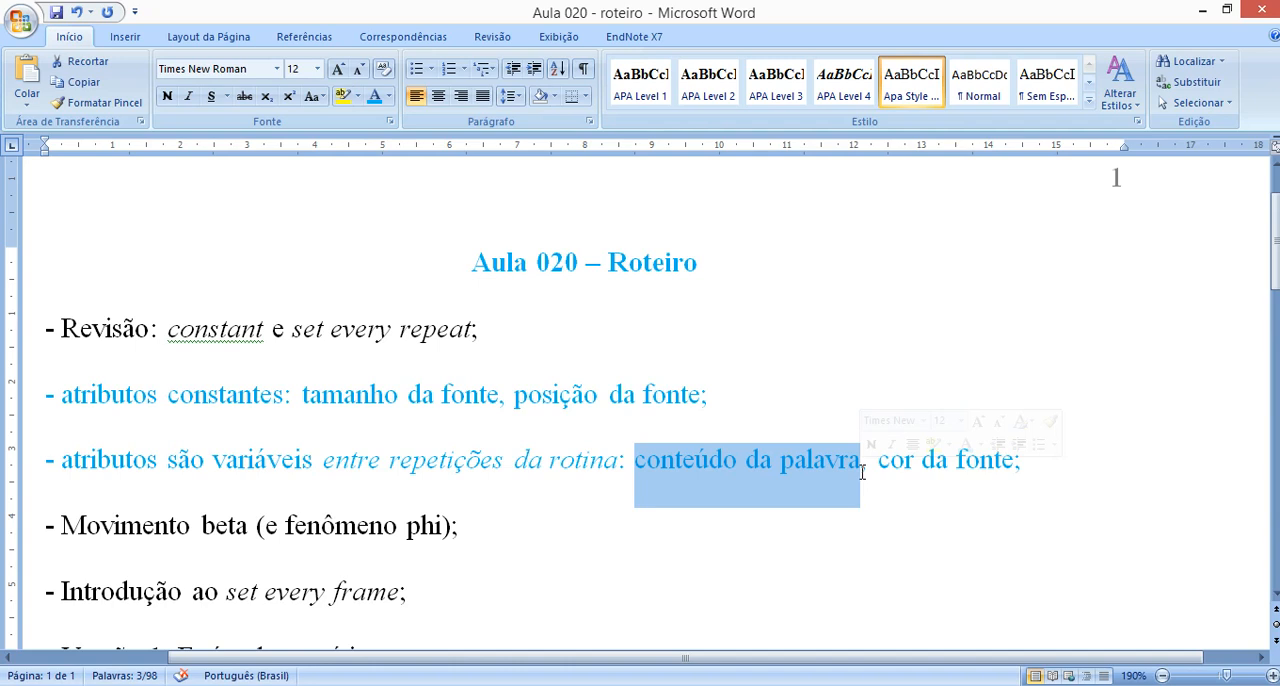
{"action": "left_click", "coordinate": [862, 472]}
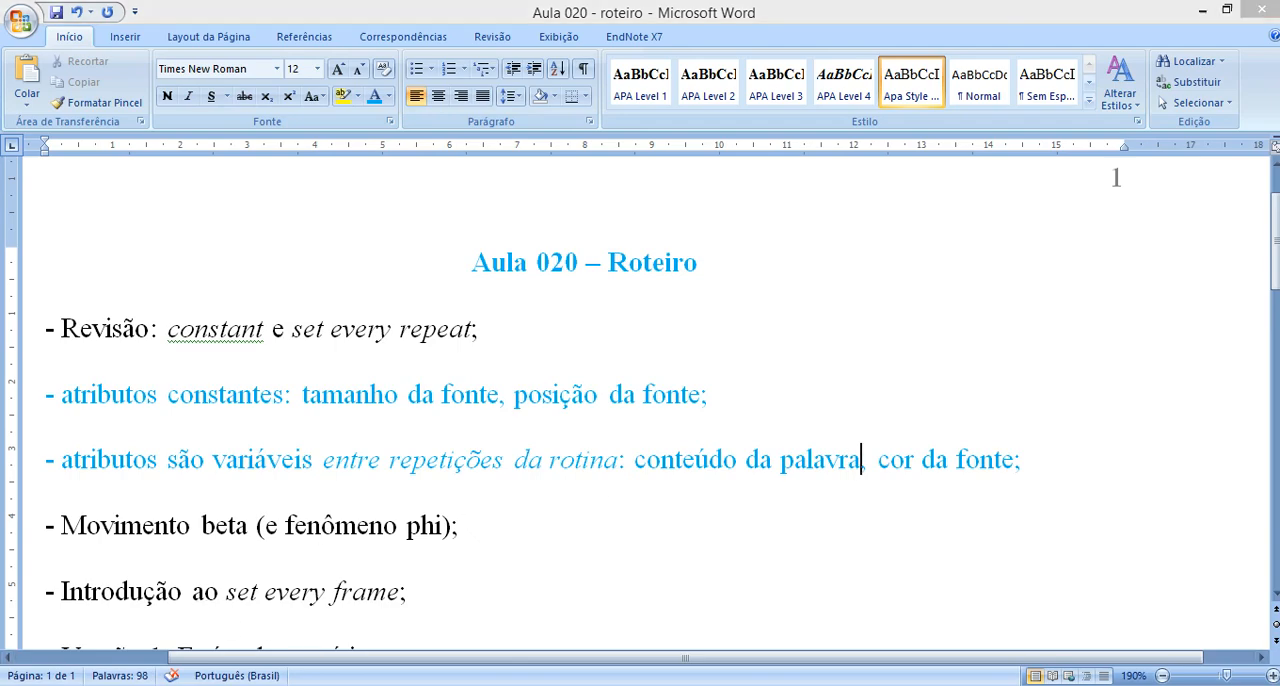
Switch to PsychoPy Builder to view the trial and initial_screen routines, and return to the Word outline.
{"action": "left_click", "coordinate": [506, 615]}
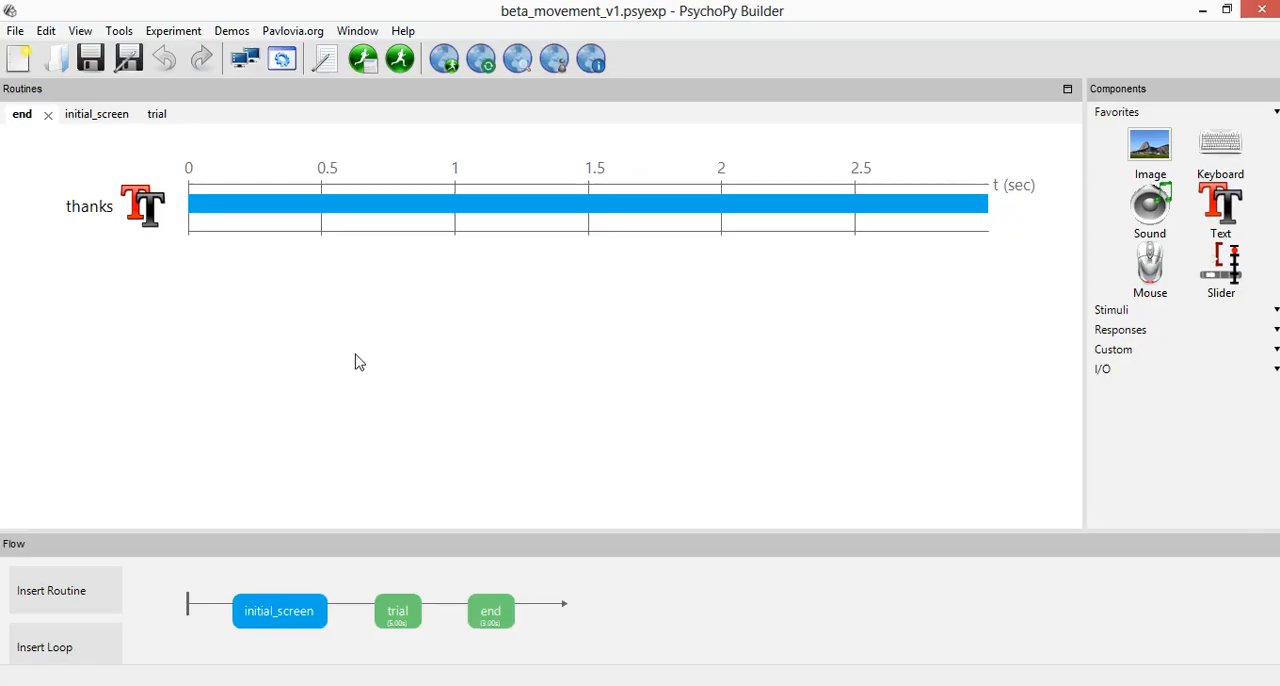
{"action": "left_click", "coordinate": [400, 608]}
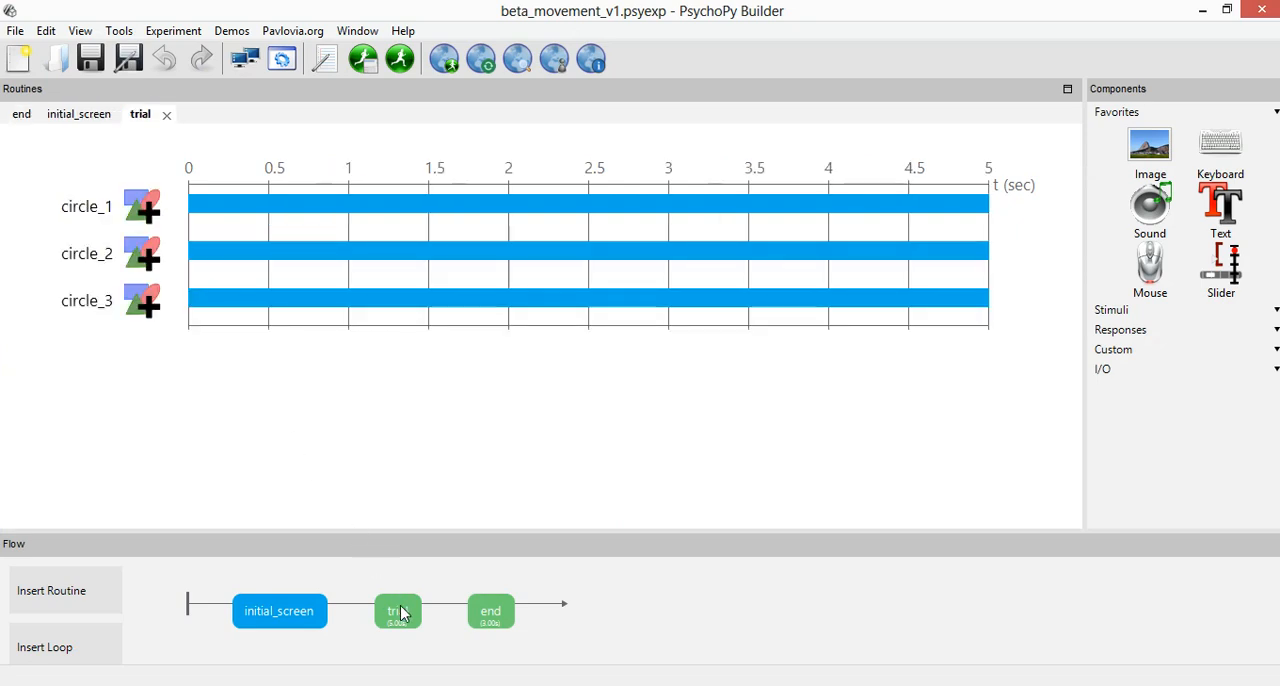
{"action": "left_click", "coordinate": [292, 611]}
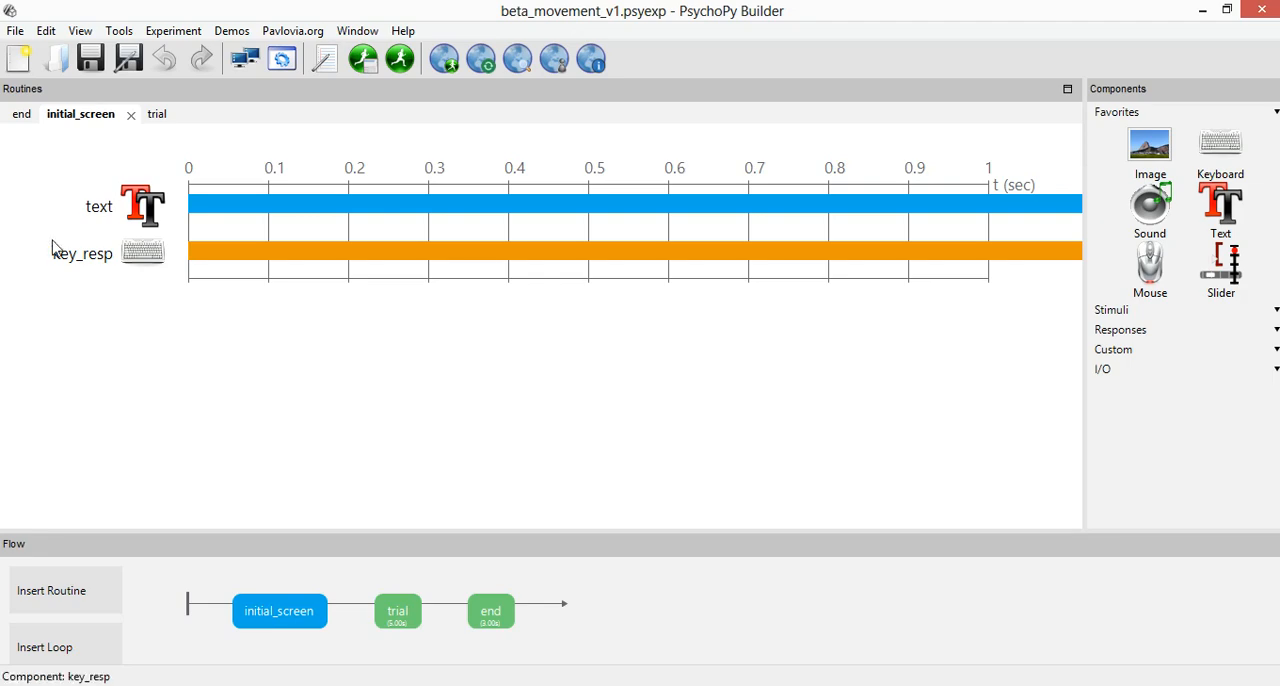
{"action": "key", "text": "alt+Tab"}
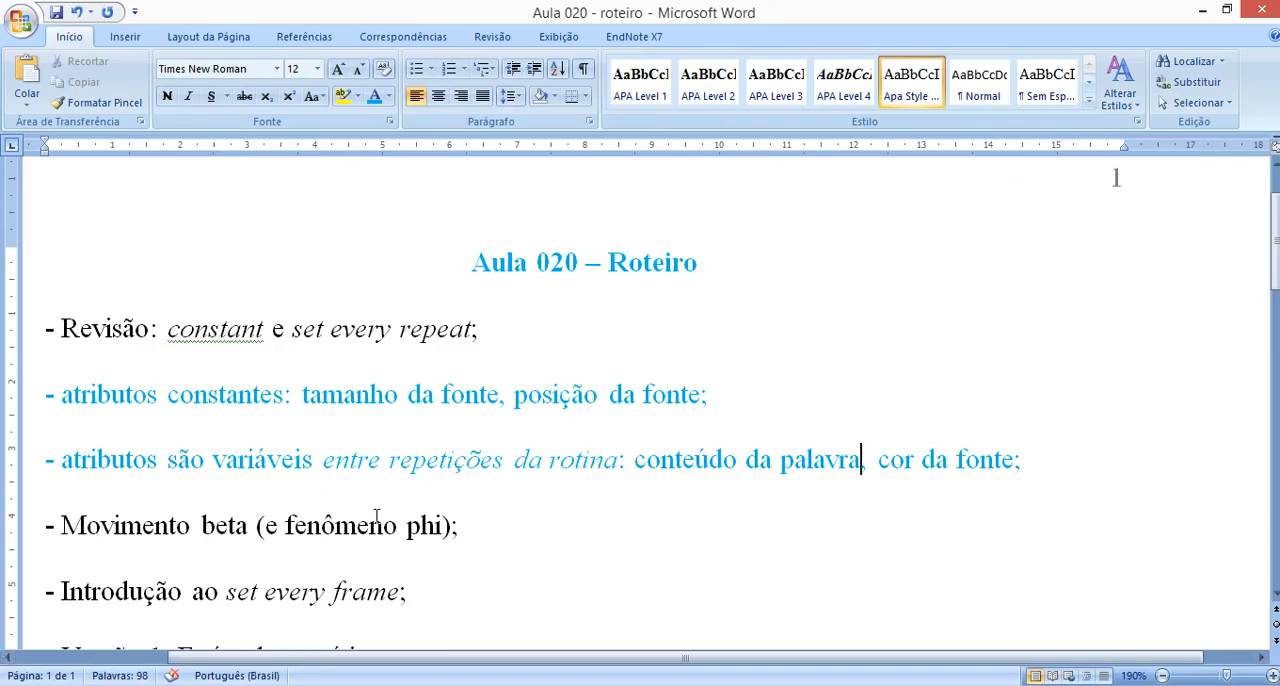
{"action": "left_click", "coordinate": [357, 394]}
In PsychoPy Builder, inspect the update options for the Color of initial_screen's text component, and close its properties without changes.
{"action": "left_click", "coordinate": [476, 630]}
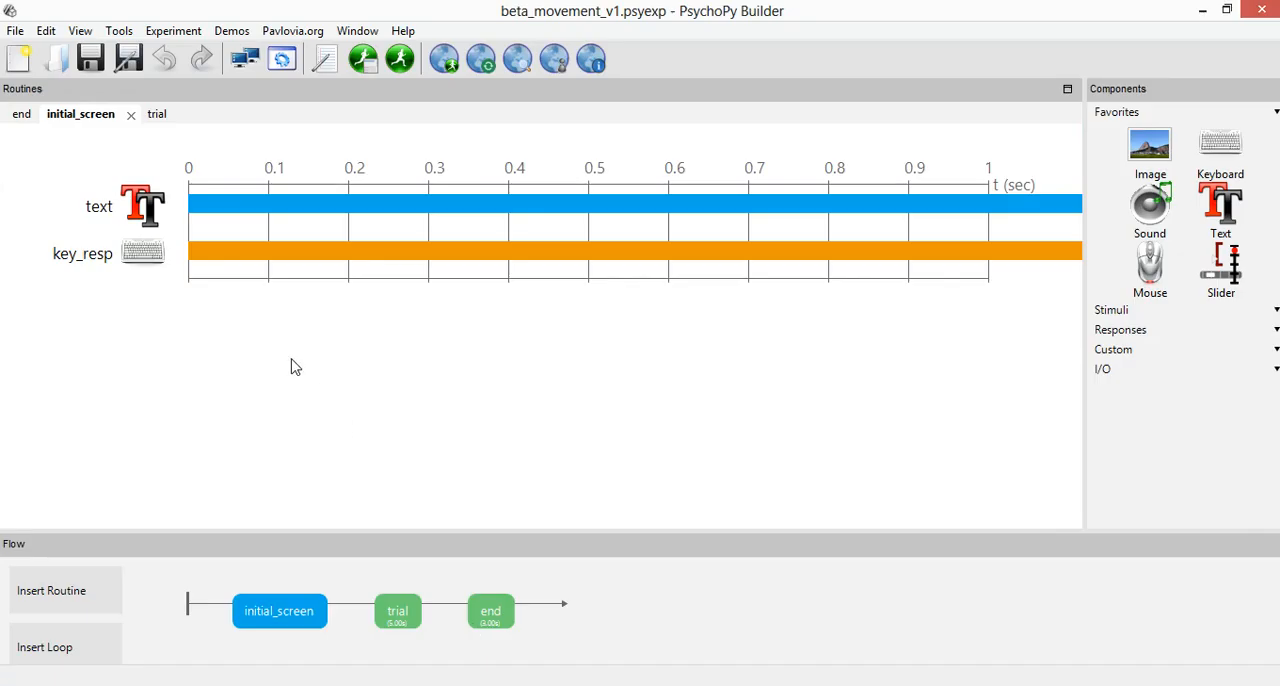
{"action": "double_click", "coordinate": [142, 212]}
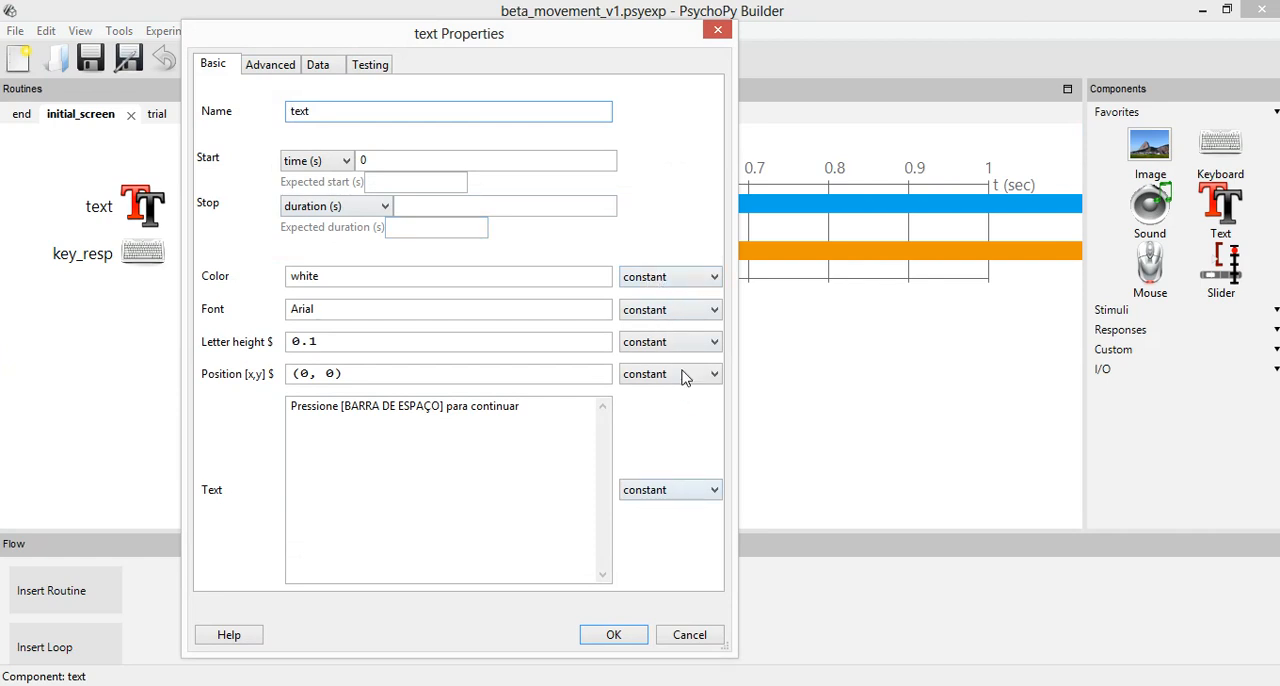
{"action": "left_click", "coordinate": [678, 281]}
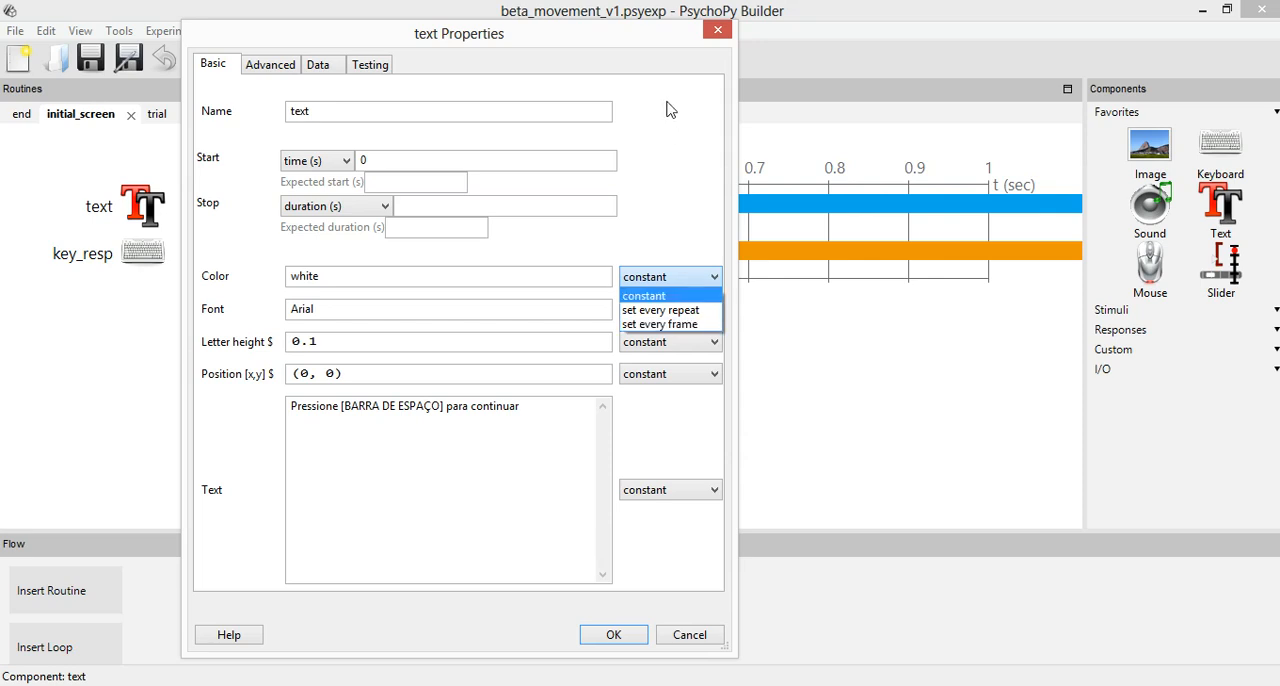
{"action": "left_click", "coordinate": [716, 34]}
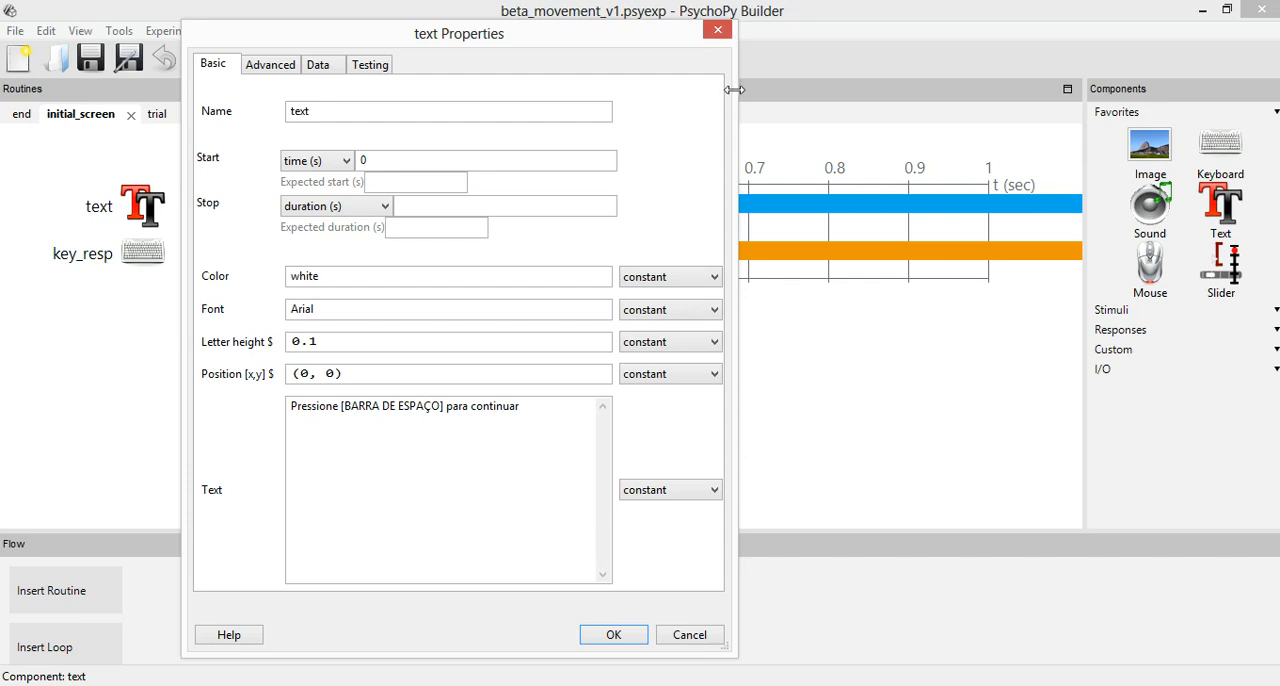
{"action": "left_click", "coordinate": [718, 32]}
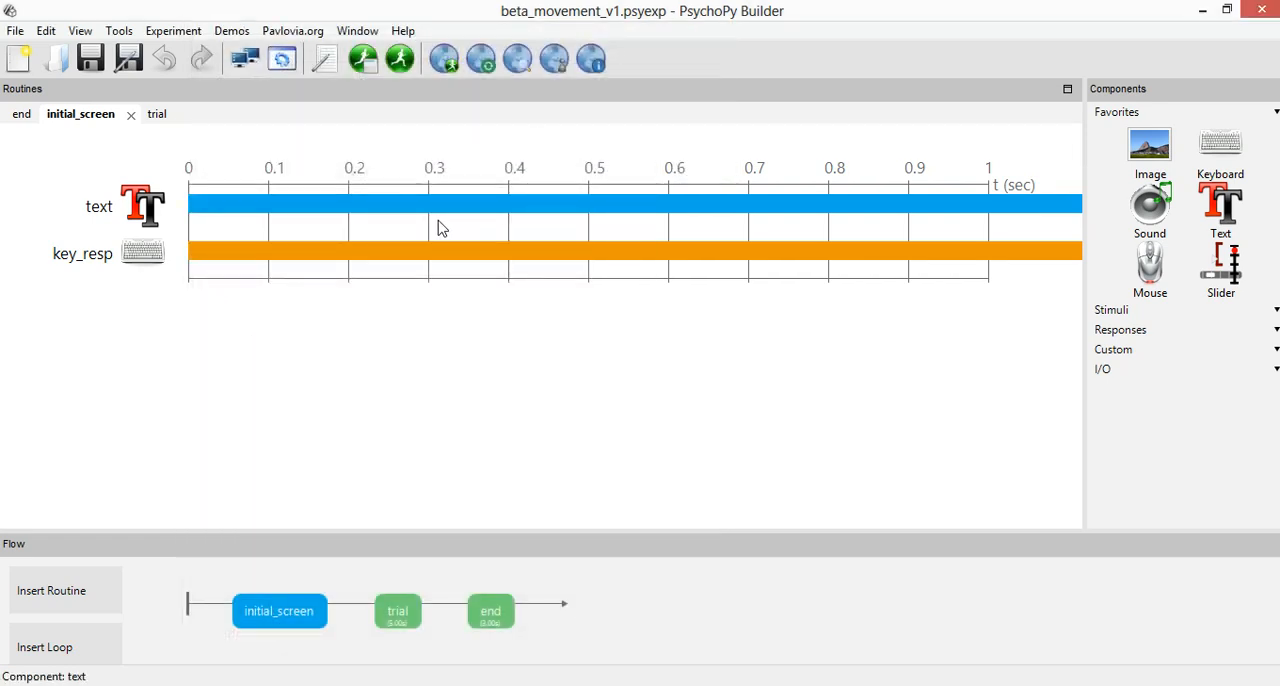
Switch back to the Word outline and highlight the "fenômeno phi" part of the "Movimento beta" item.
{"action": "left_click", "coordinate": [325, 685]}
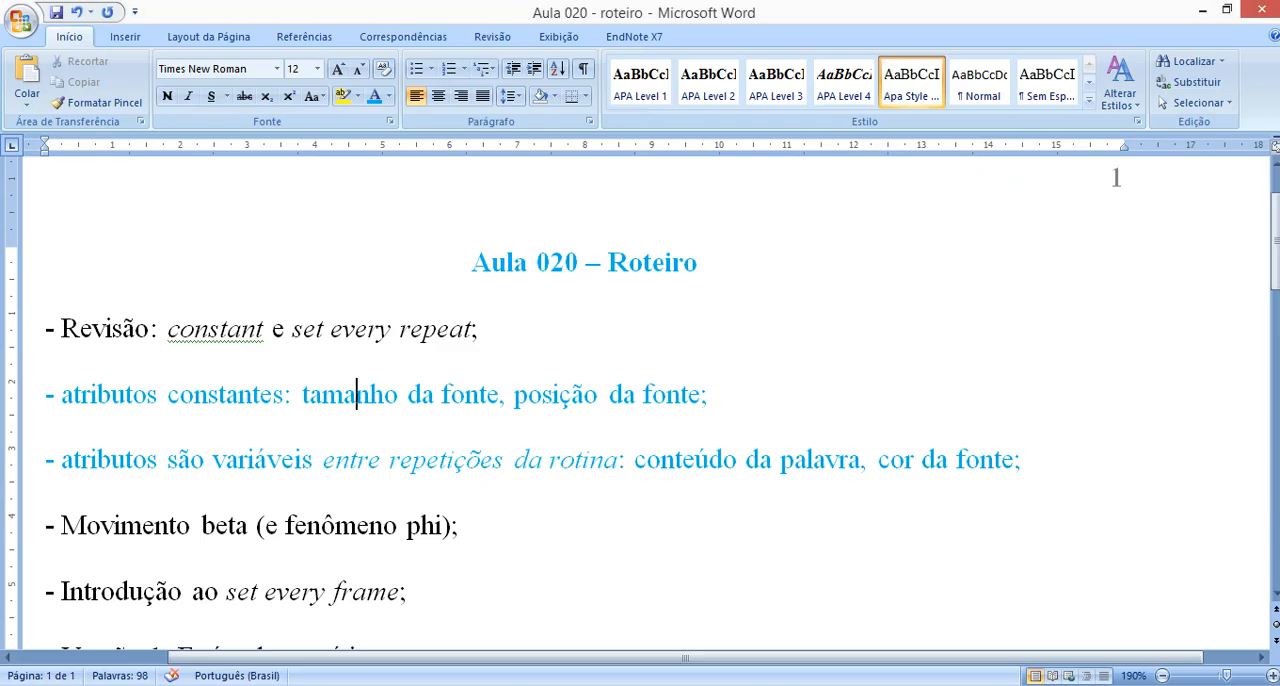
{"action": "left_click", "coordinate": [325, 455]}
{"action": "left_click_drag", "start_coordinate": [266, 527], "coordinate": [354, 534]}
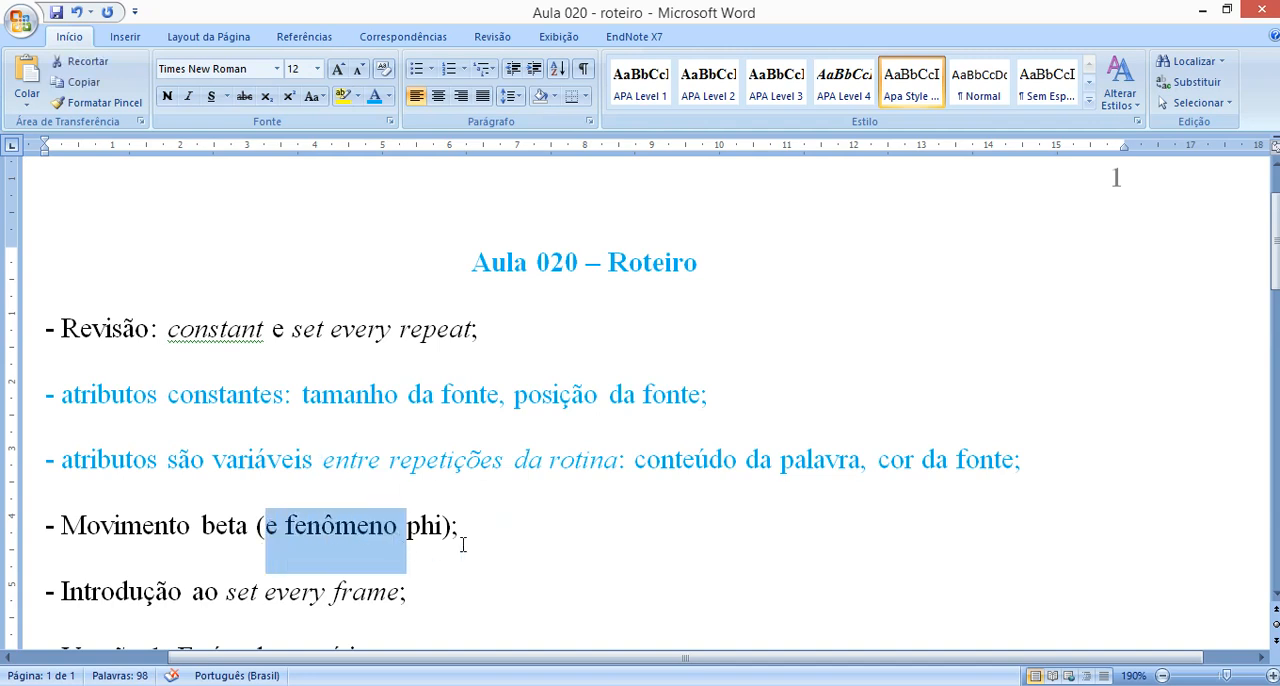
{"action": "left_click_drag", "start_coordinate": [442, 530], "coordinate": [285, 524]}
{"action": "left_click", "coordinate": [286, 524]}
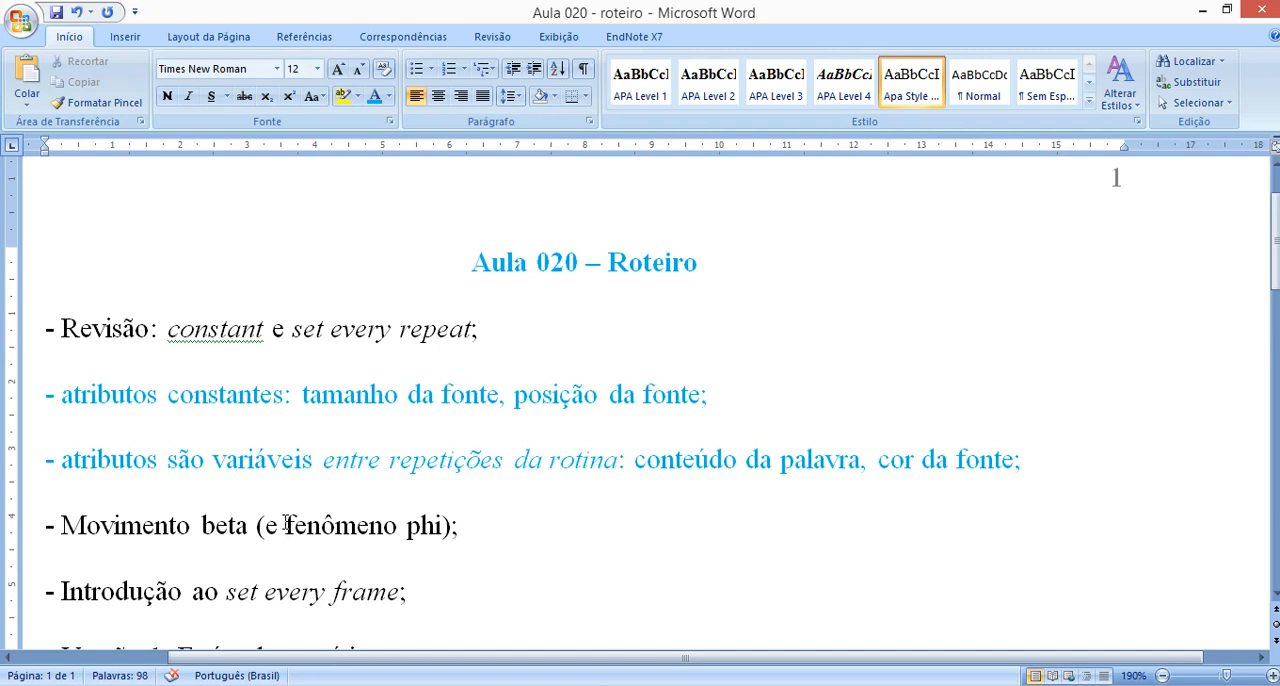
Clear the selection in the outline, switch to the Excel sheet, and fill cell A4 of the tamanho row with green.
{"action": "left_click", "coordinate": [492, 534]}
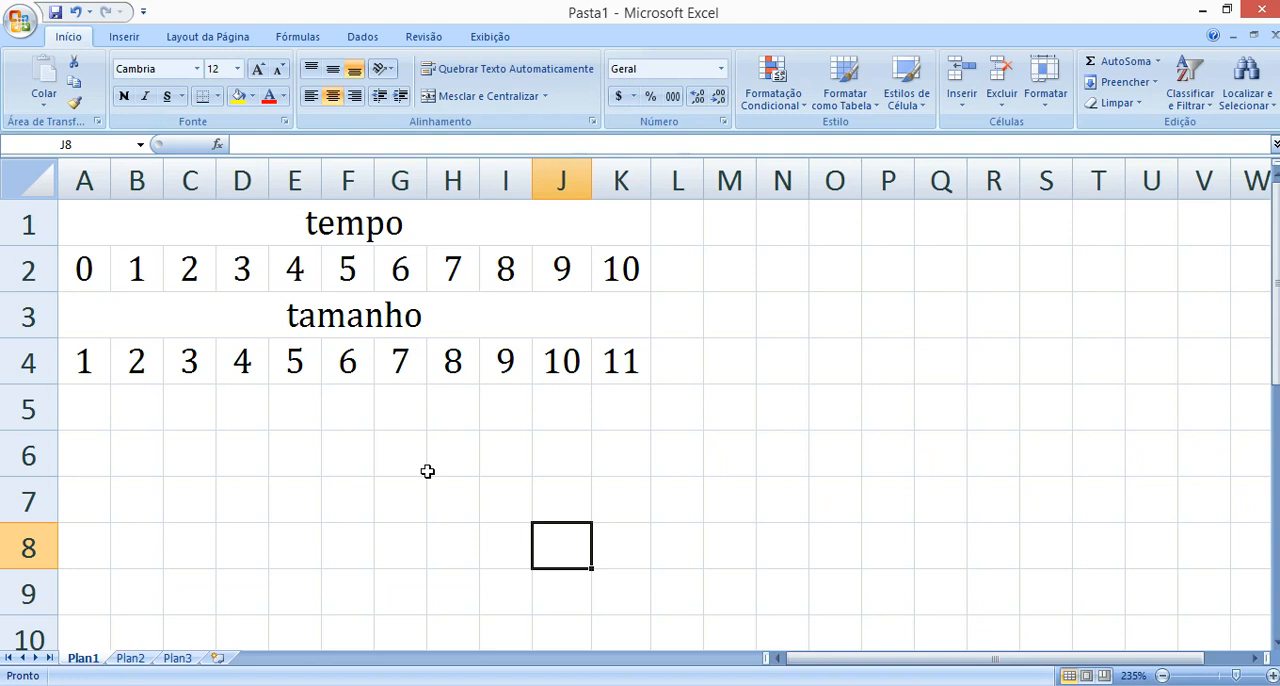
{"action": "left_click", "coordinate": [95, 268]}
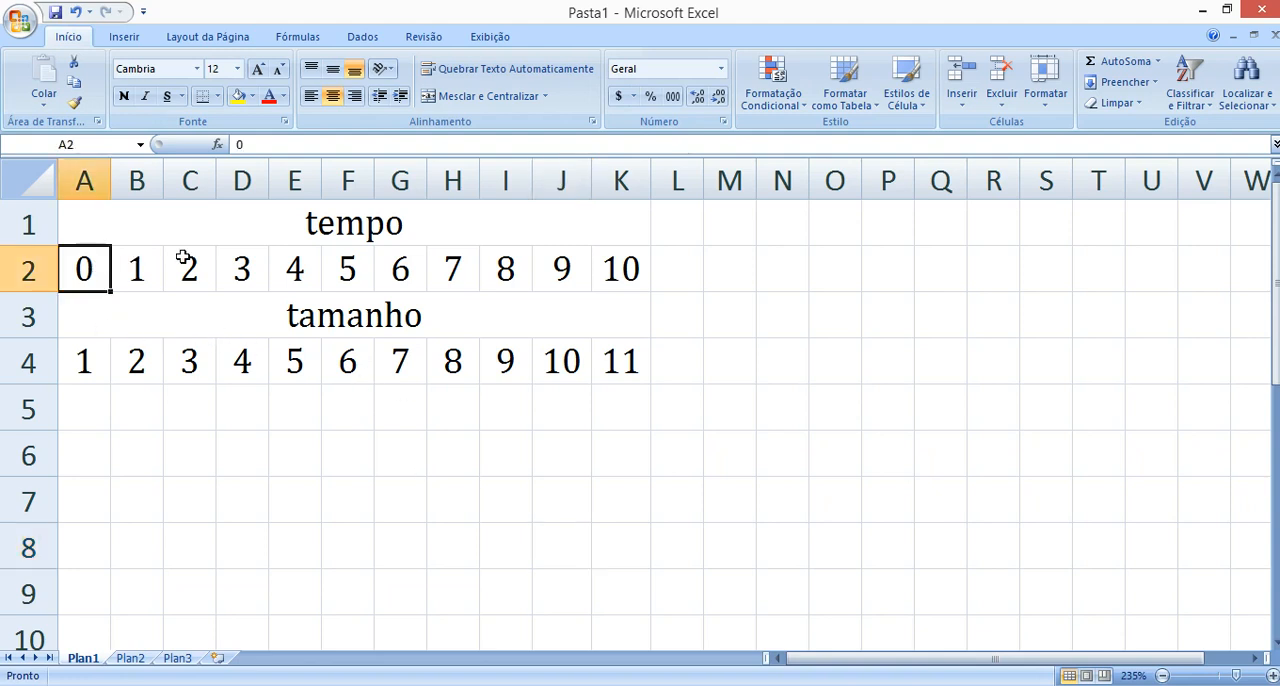
{"action": "left_click", "coordinate": [72, 376]}
{"action": "left_click", "coordinate": [252, 96]}
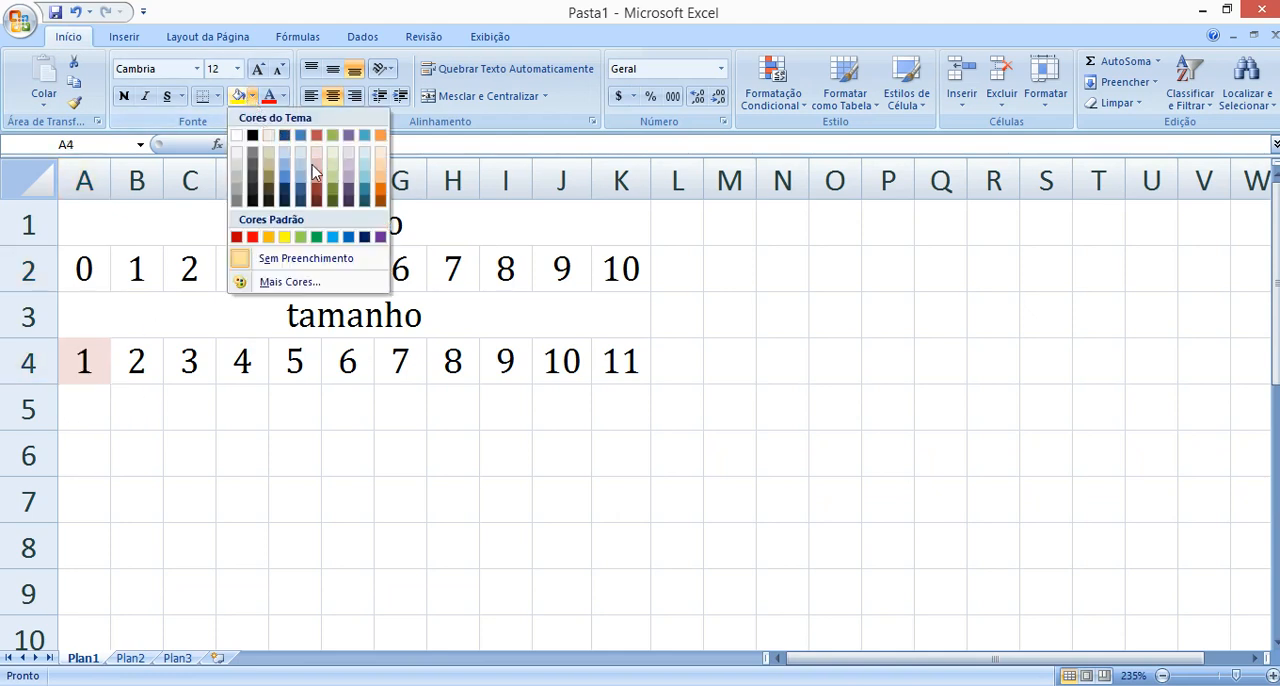
{"action": "left_click", "coordinate": [316, 236]}
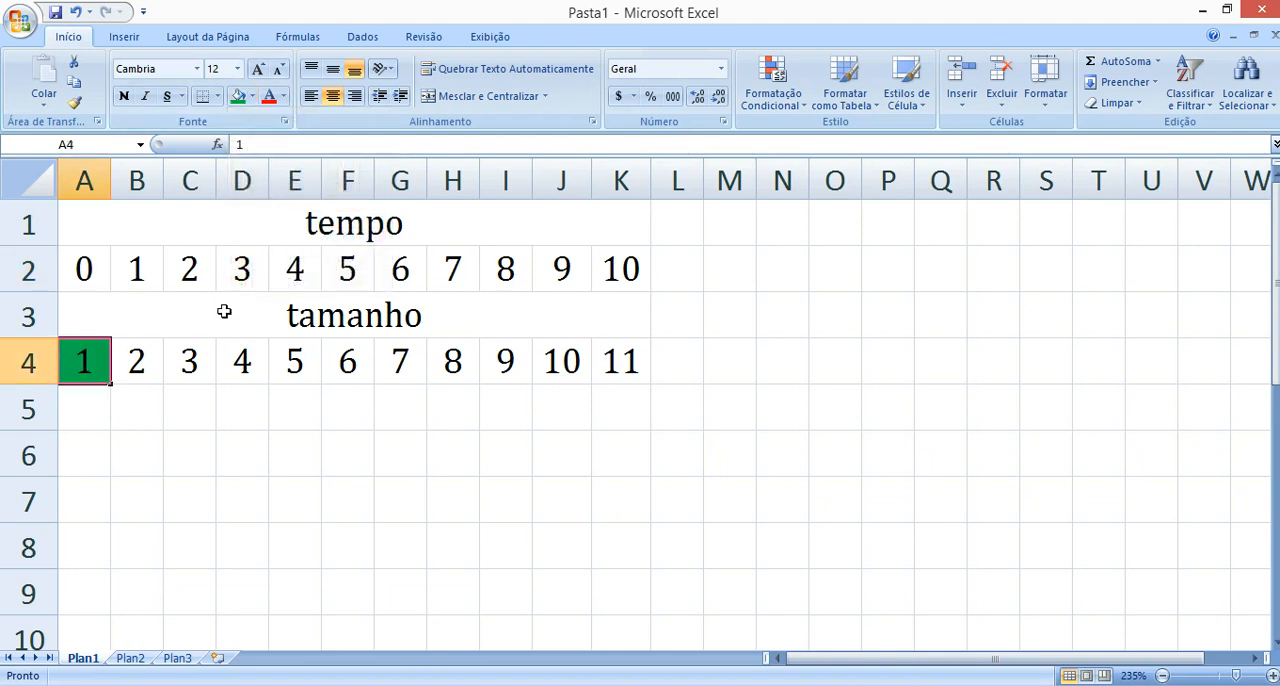
{"action": "left_click", "coordinate": [189, 407]}
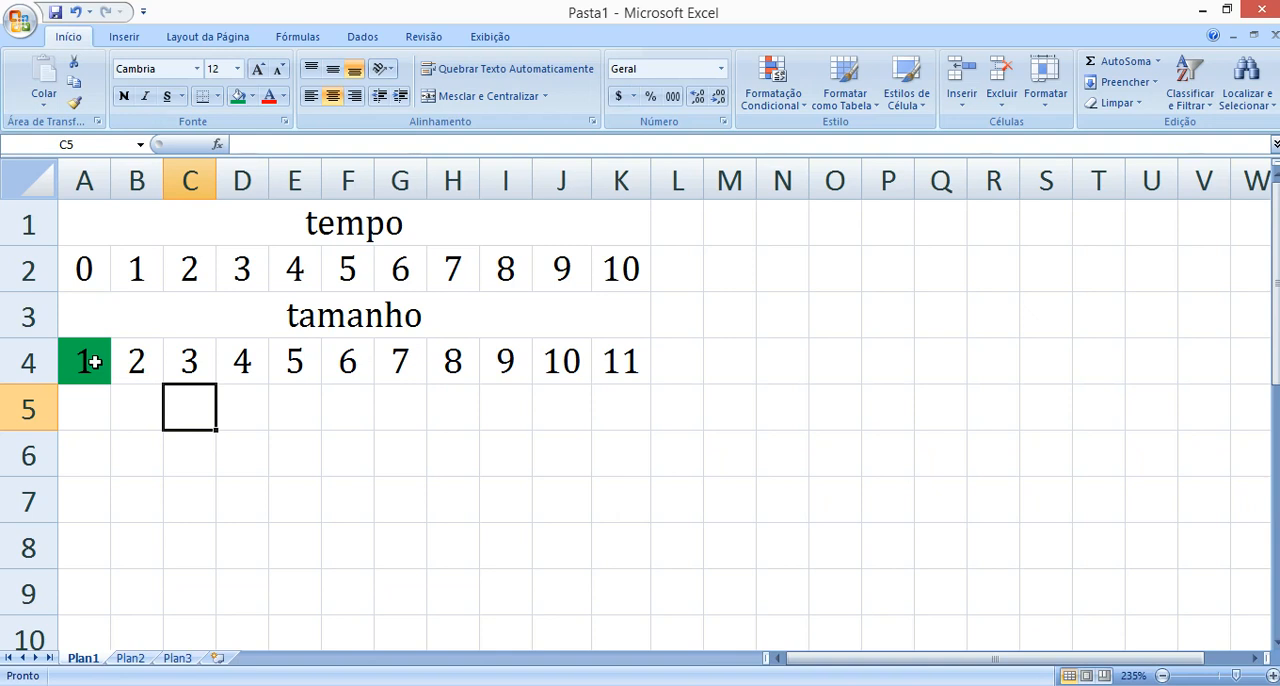
Examine how the tamanho values in A4 and B4 relate to tempo 0 in A2 and the later times in B2:K2.
{"action": "left_click", "coordinate": [93, 362]}
{"action": "left_click", "coordinate": [177, 410]}
{"action": "left_click", "coordinate": [98, 276]}
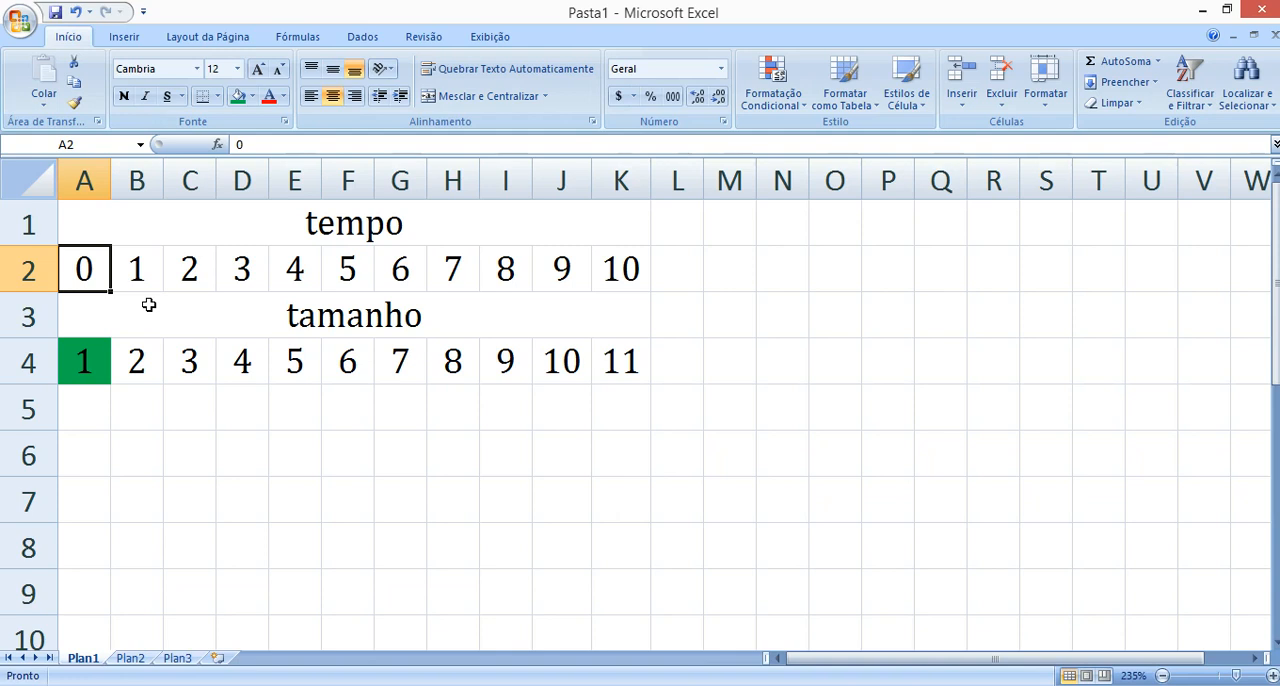
{"action": "left_click", "coordinate": [119, 364]}
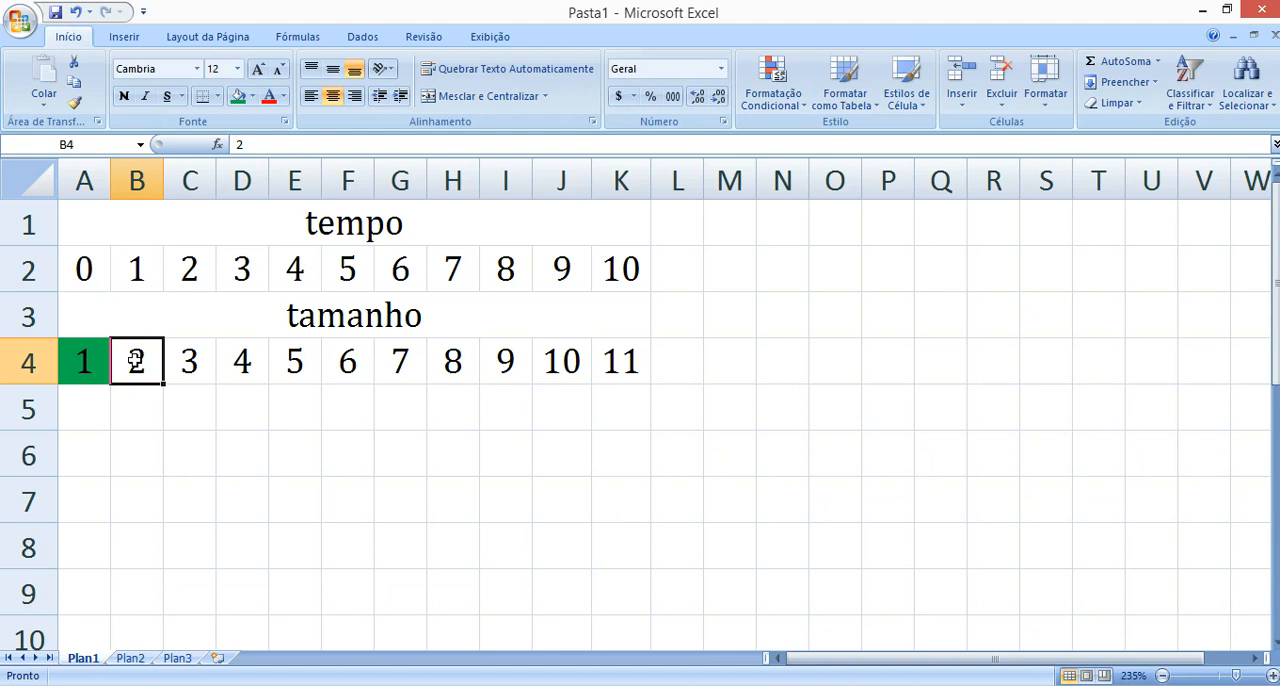
{"action": "left_click_drag", "start_coordinate": [120, 268], "coordinate": [626, 268]}
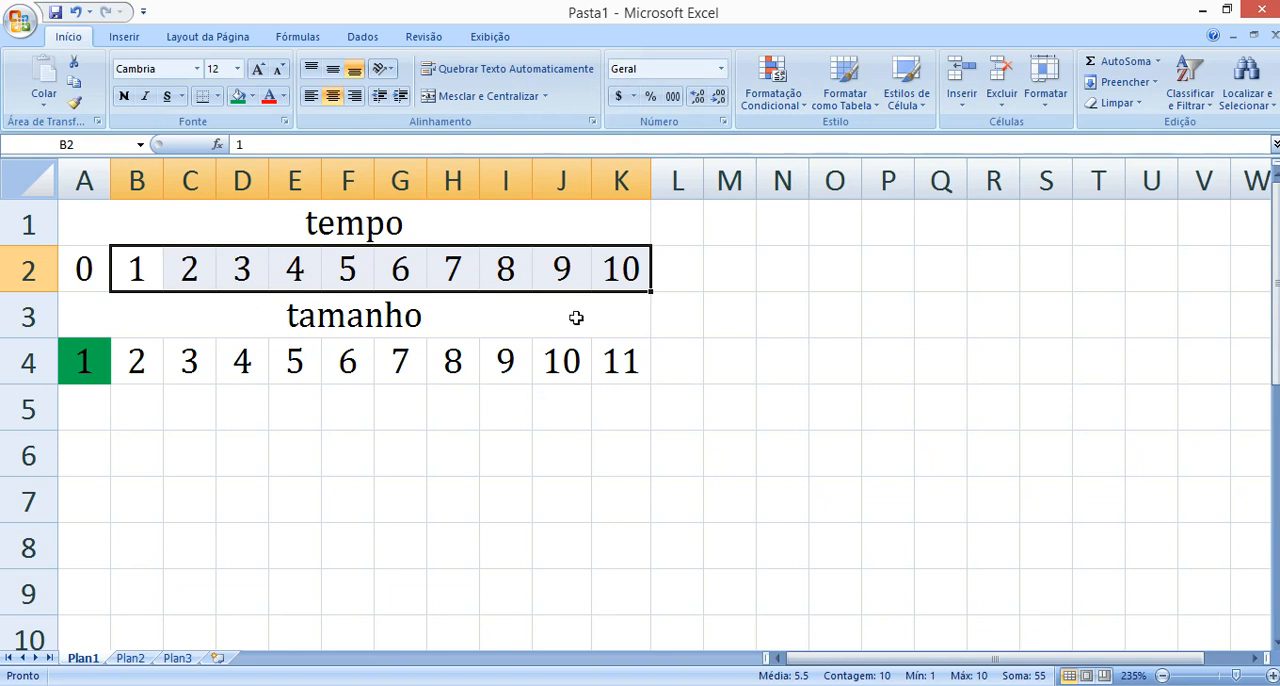
{"action": "left_click", "coordinate": [295, 408]}
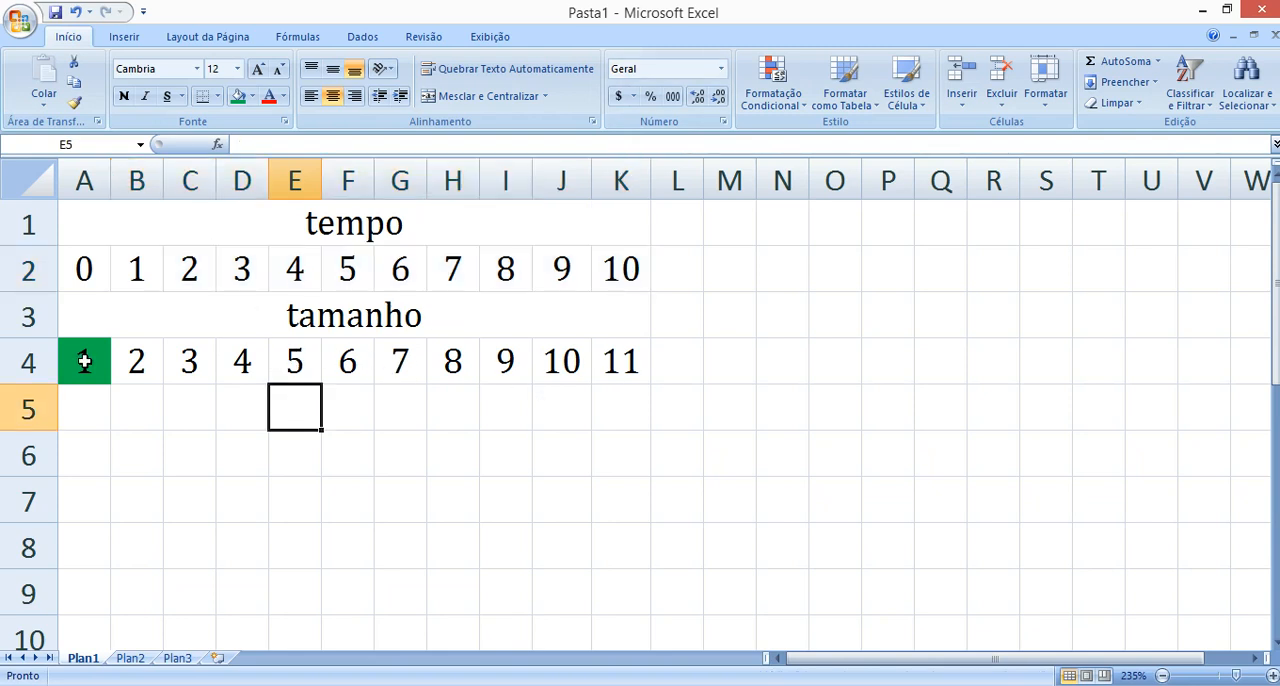
{"action": "left_click", "coordinate": [132, 365]}
{"action": "left_click_drag", "start_coordinate": [106, 277], "coordinate": [625, 272]}
{"action": "left_click", "coordinate": [453, 270]}
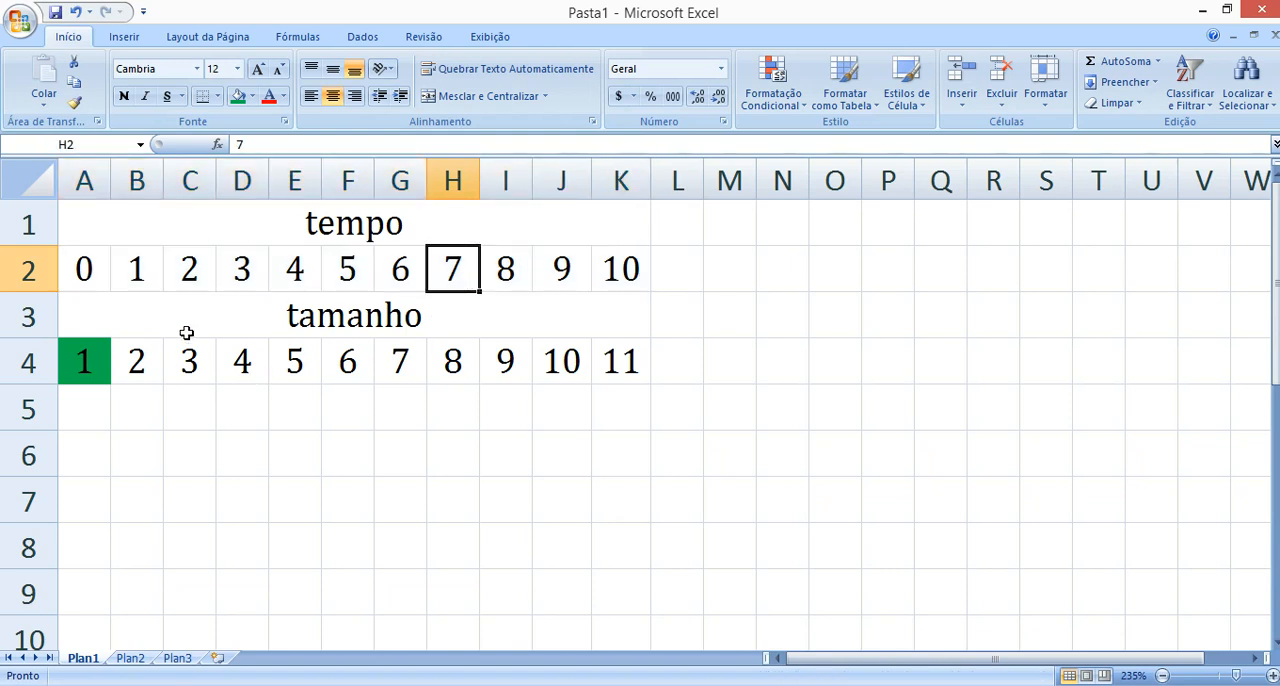
Fill cells B4 and C4 of the tamanho row with the same green.
{"action": "left_click", "coordinate": [141, 265]}
{"action": "left_click", "coordinate": [143, 365]}
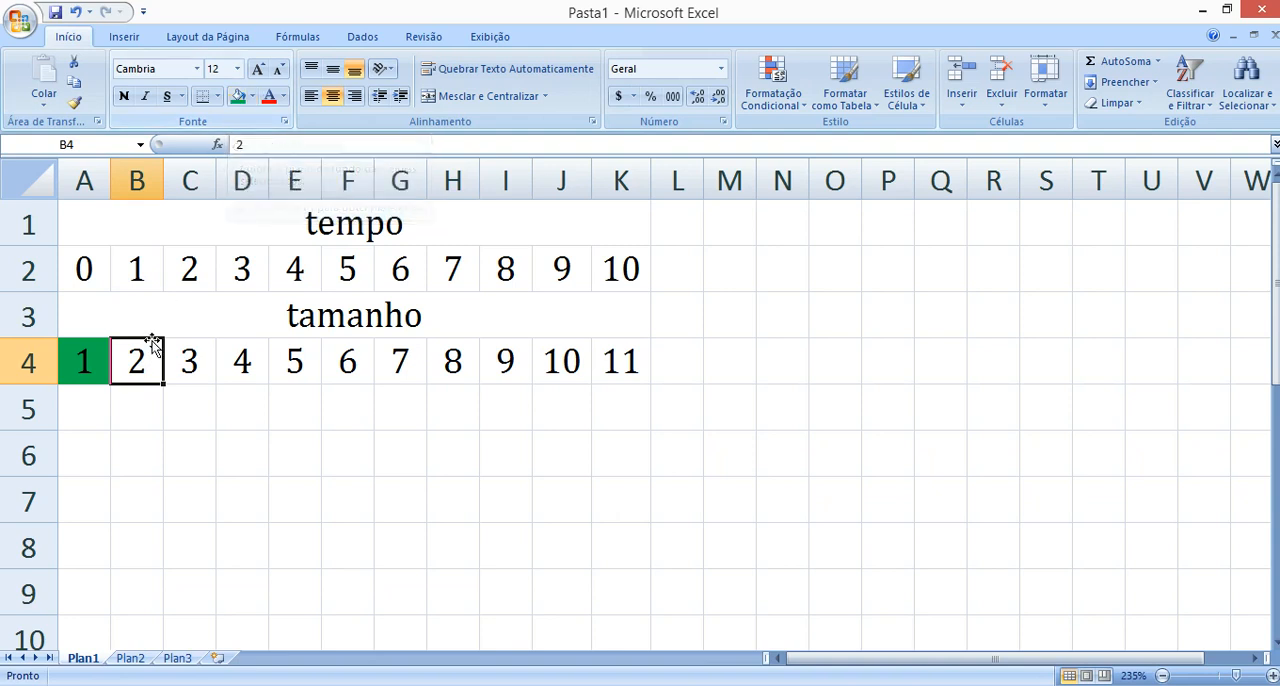
{"action": "left_click", "coordinate": [238, 96]}
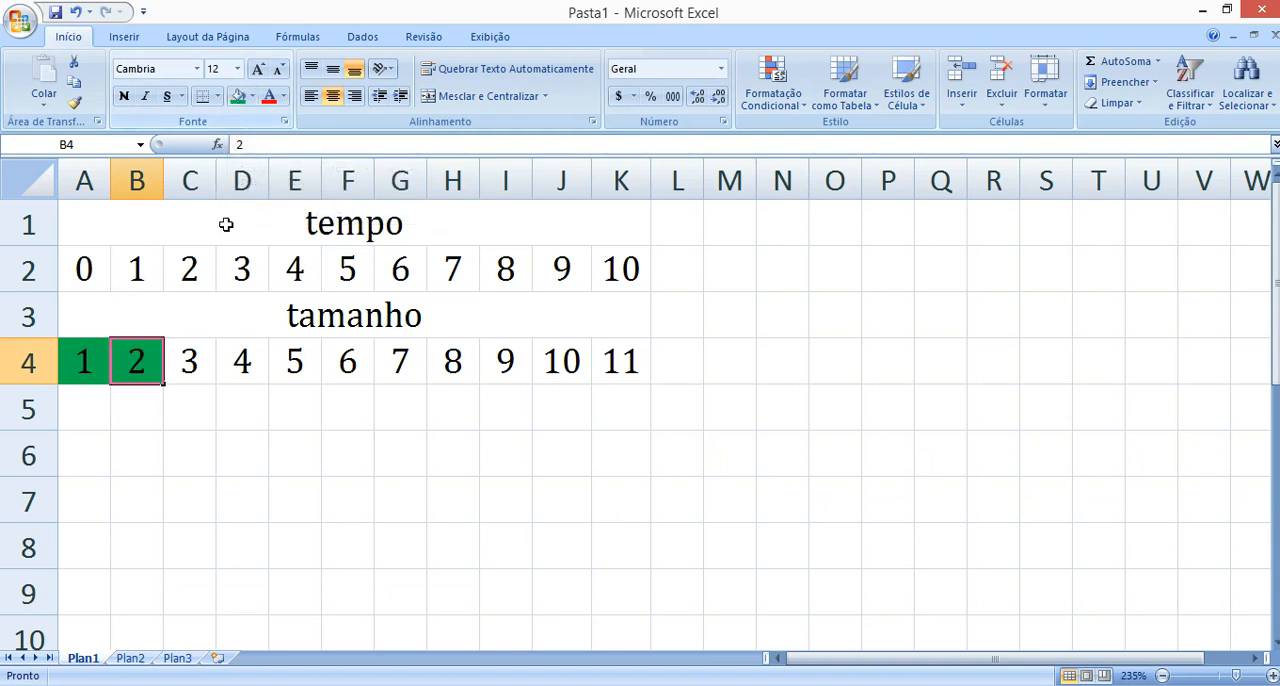
{"action": "left_click", "coordinate": [196, 267]}
{"action": "left_click", "coordinate": [192, 345]}
{"action": "left_click", "coordinate": [238, 98]}
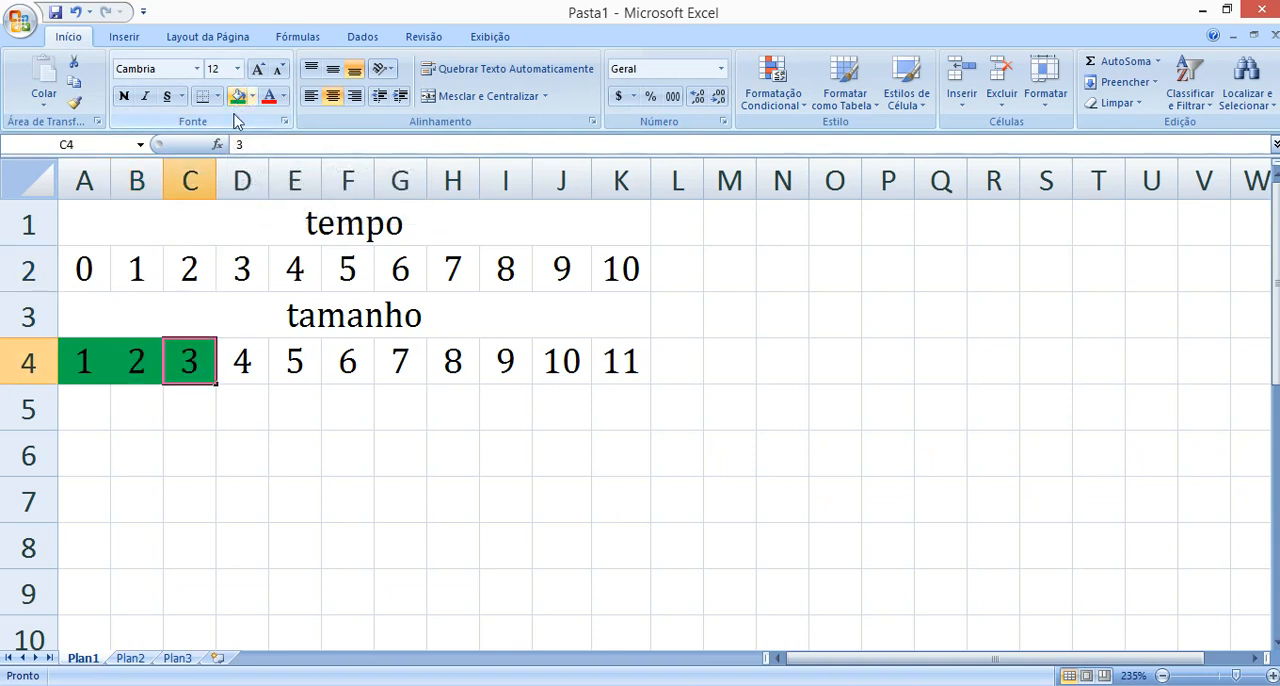
{"action": "left_click", "coordinate": [263, 326]}
Merge and center A6:K6 and enter "tamanho = 1 + 1t" there, with the t in italics.
{"action": "left_click_drag", "start_coordinate": [94, 440], "coordinate": [623, 457]}
{"action": "left_click", "coordinate": [482, 96]}
{"action": "double_click", "coordinate": [386, 437]}
{"action": "type", "text": "tamanho = 1 + 1"}
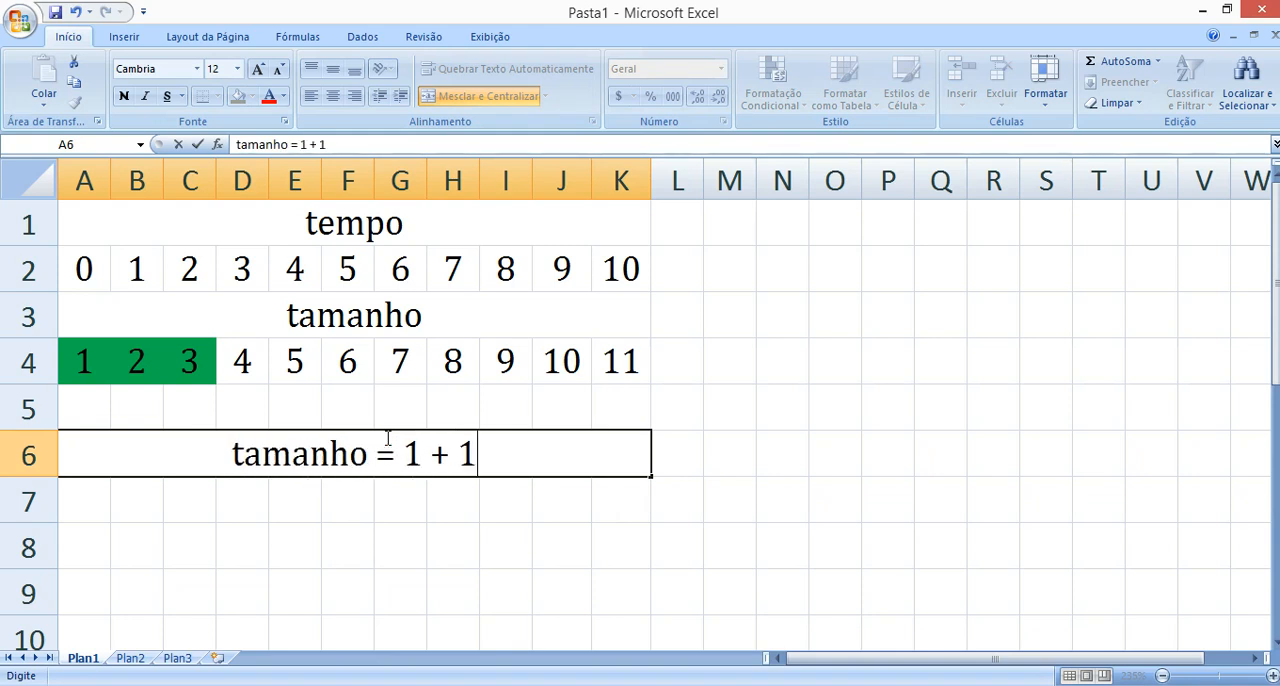
{"action": "key", "text": "ctrl+i"}
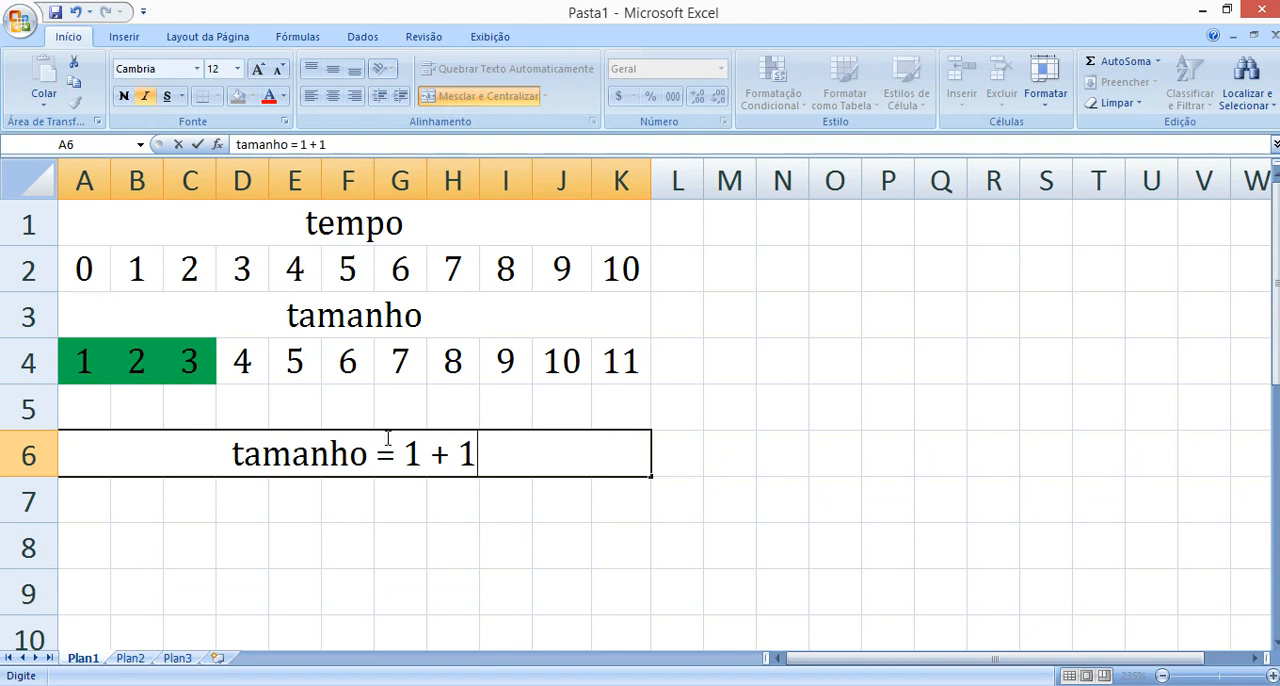
{"action": "type", "text": "t"}
{"action": "left_click", "coordinate": [677, 518]}
Compare the formula in row 6 with the first tamanho value and highlight its italic t, leaving the text unchanged.
{"action": "left_click", "coordinate": [508, 466]}
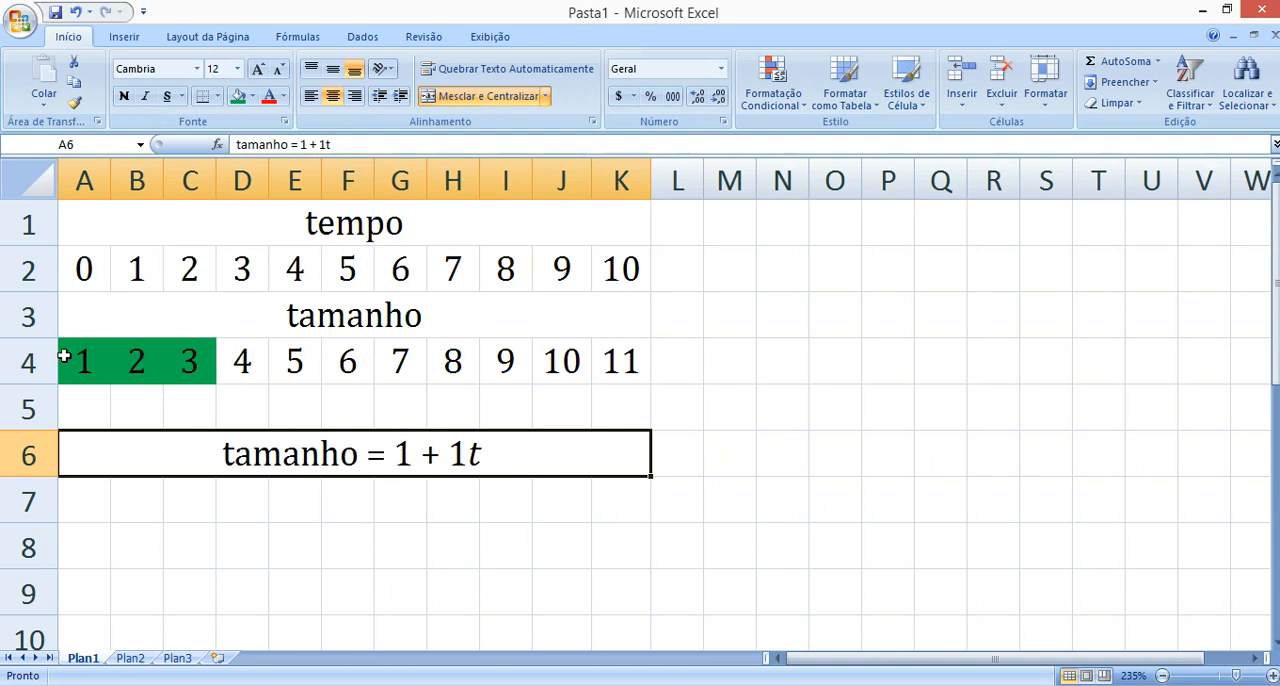
{"action": "left_click", "coordinate": [64, 356]}
{"action": "double_click", "coordinate": [472, 455]}
{"action": "left_click_drag", "start_coordinate": [470, 455], "coordinate": [528, 514]}
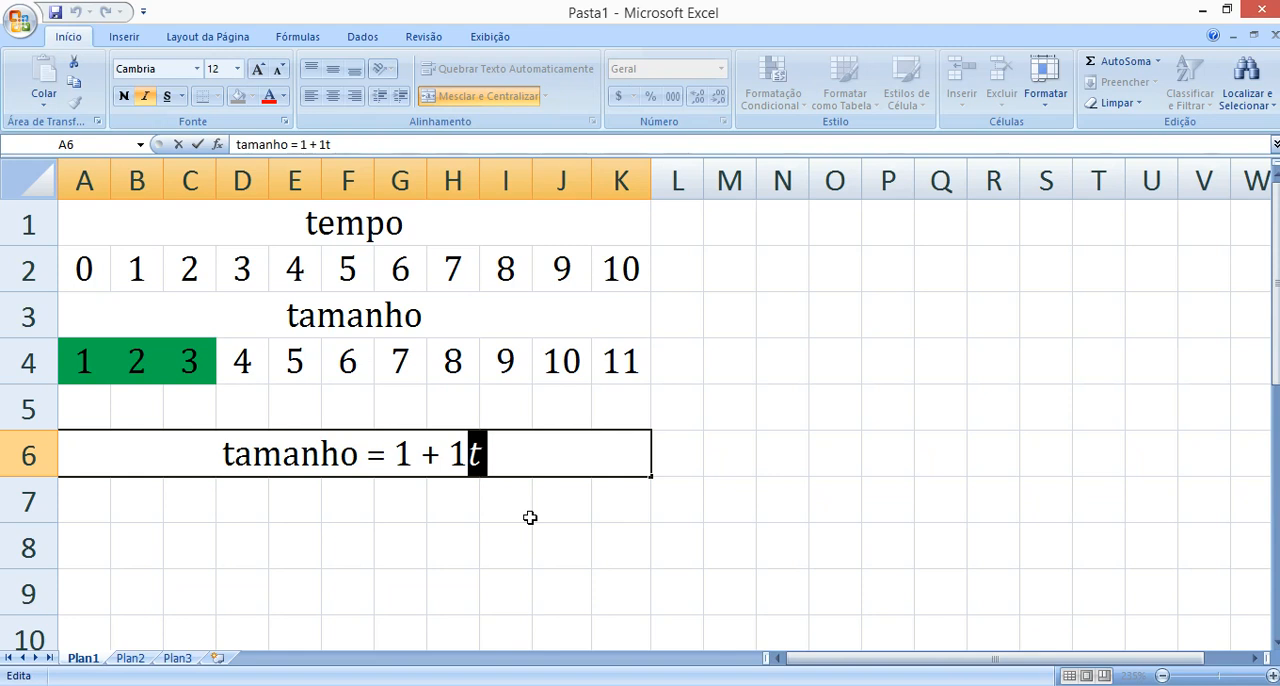
{"action": "left_click", "coordinate": [533, 507]}
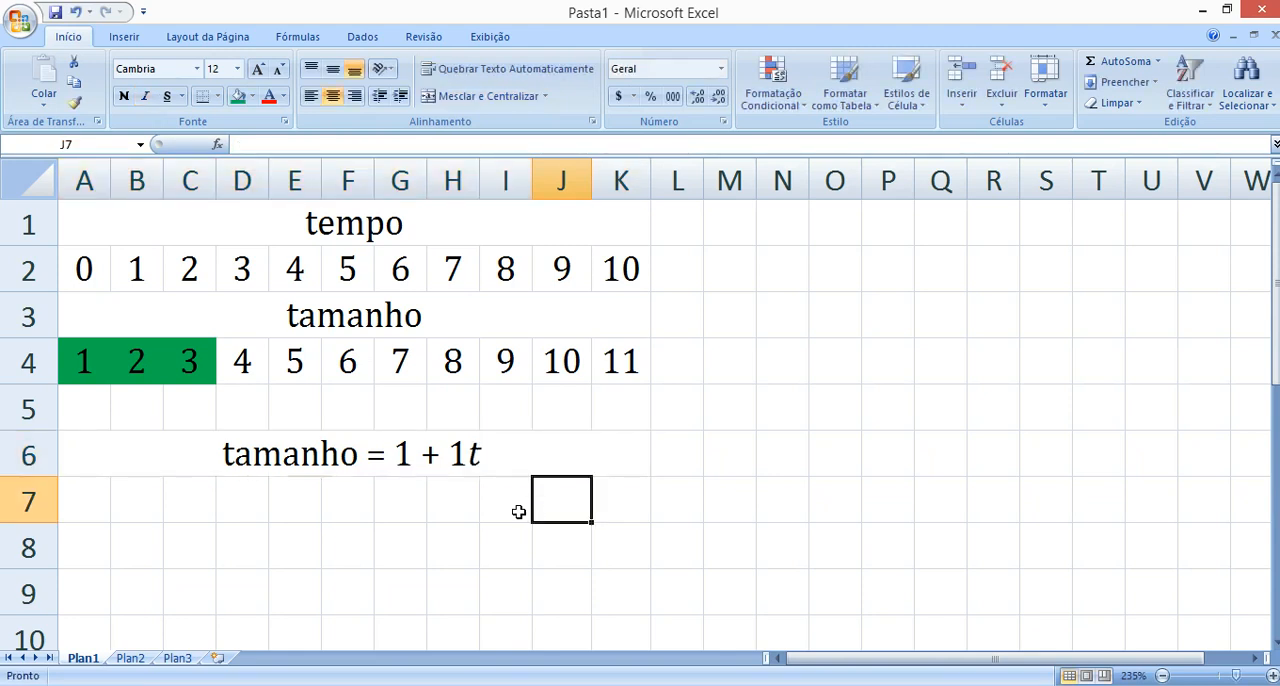
Switch to beta_movement_v1.psyexp in PsychoPy Builder, run the experiment, and continue past its initial screen.
{"action": "left_click", "coordinate": [335, 685]}
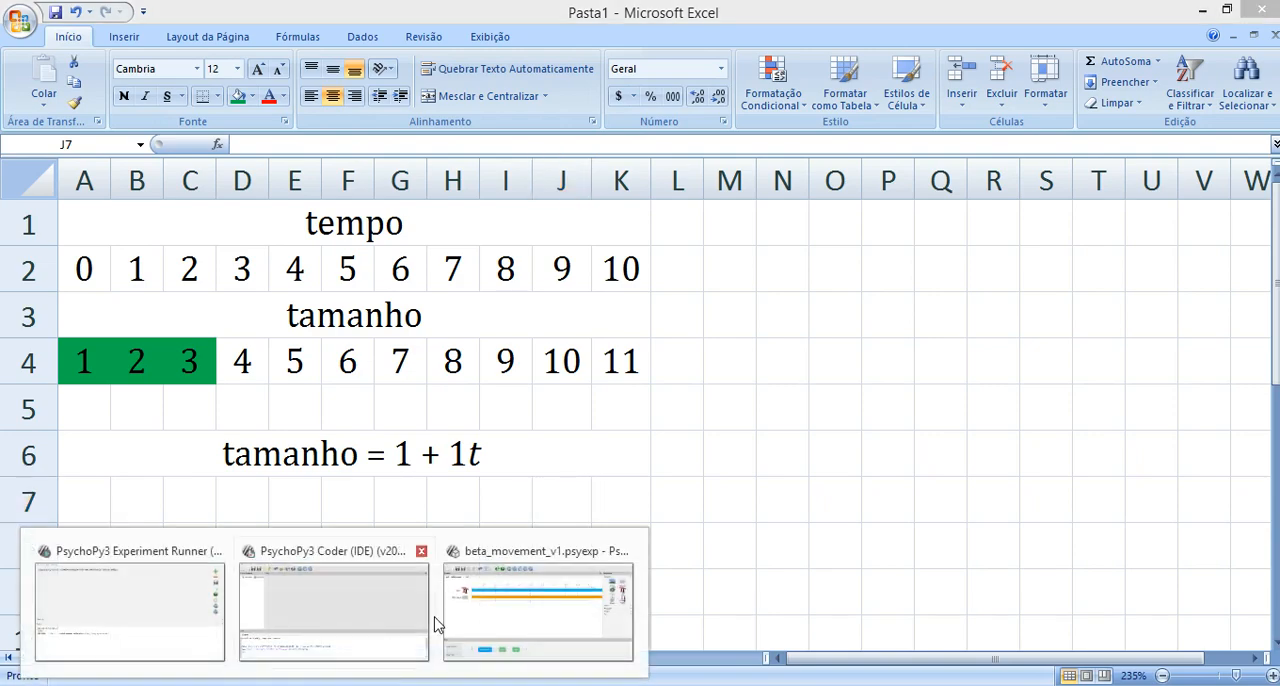
{"action": "left_click", "coordinate": [580, 566]}
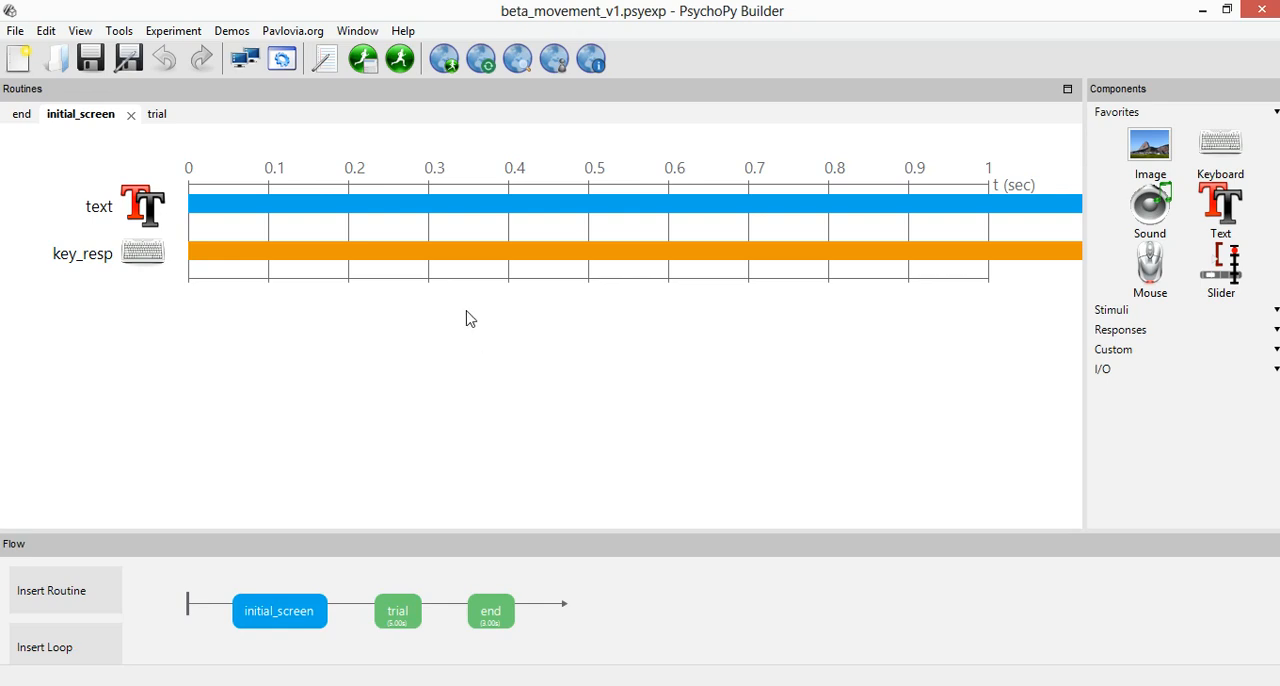
{"action": "left_click", "coordinate": [400, 59]}
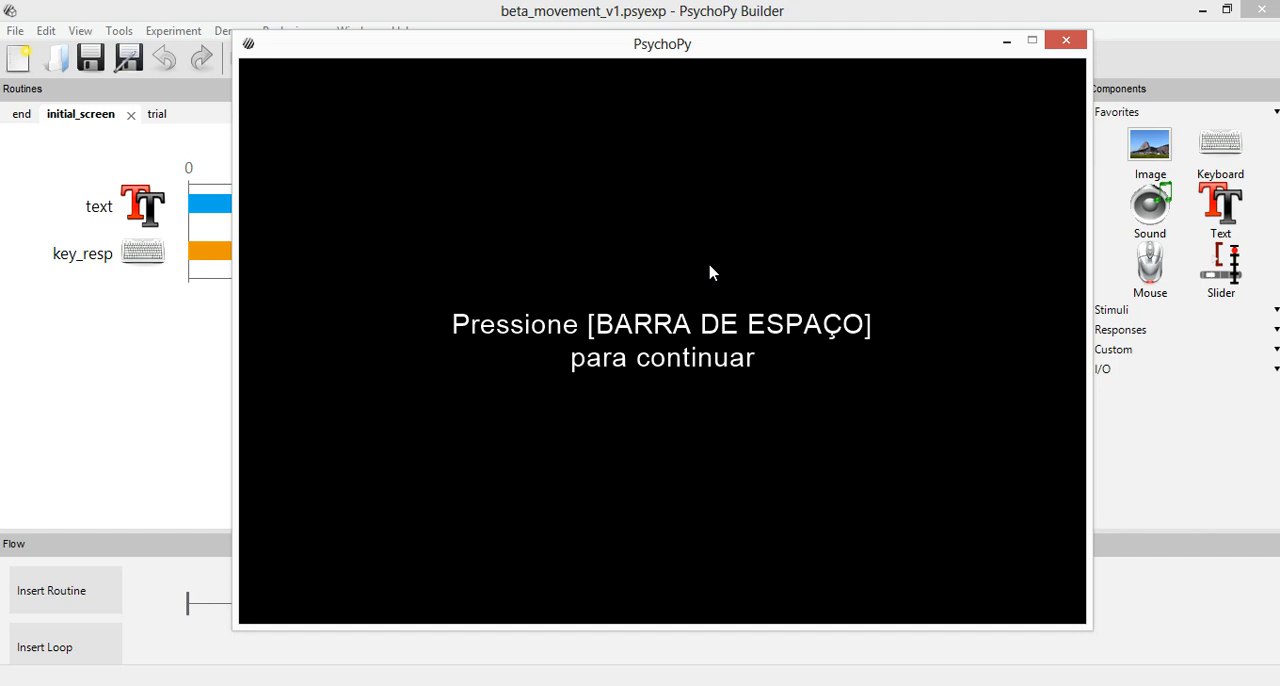
{"action": "key", "text": "space"}
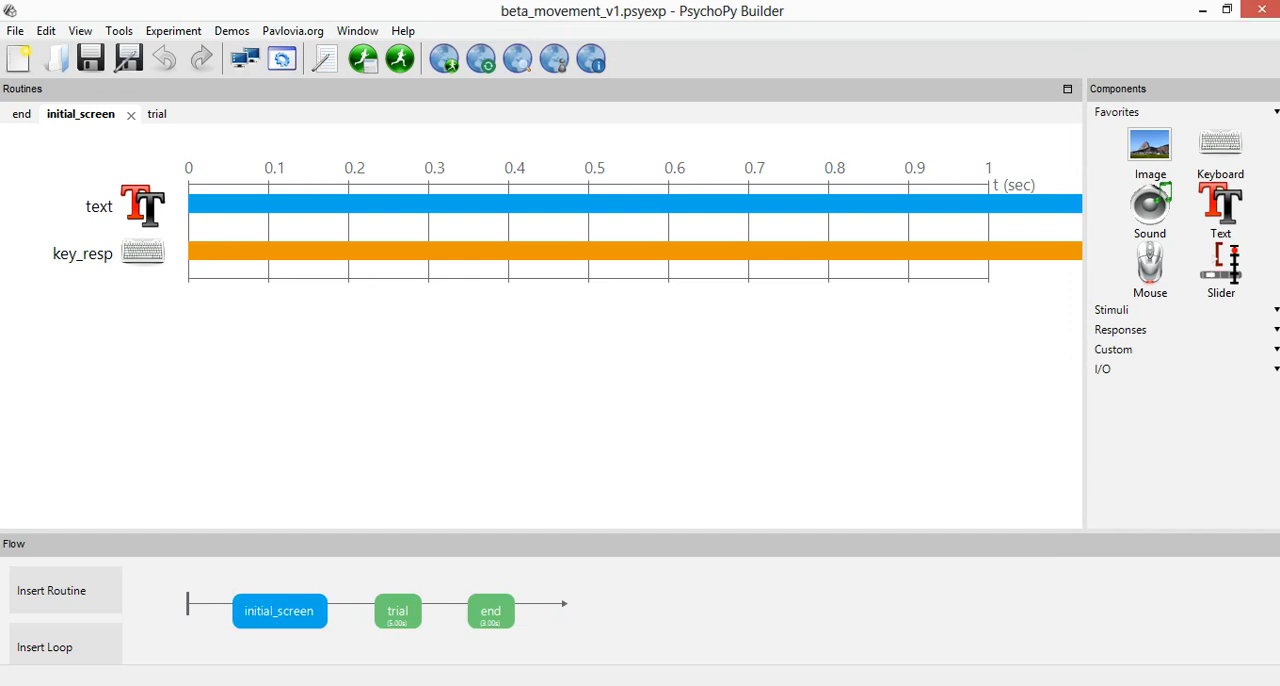
Open the trial routine and inspect the horizontal position of circle_1, closing its properties without changes.
{"action": "left_click", "coordinate": [398, 610]}
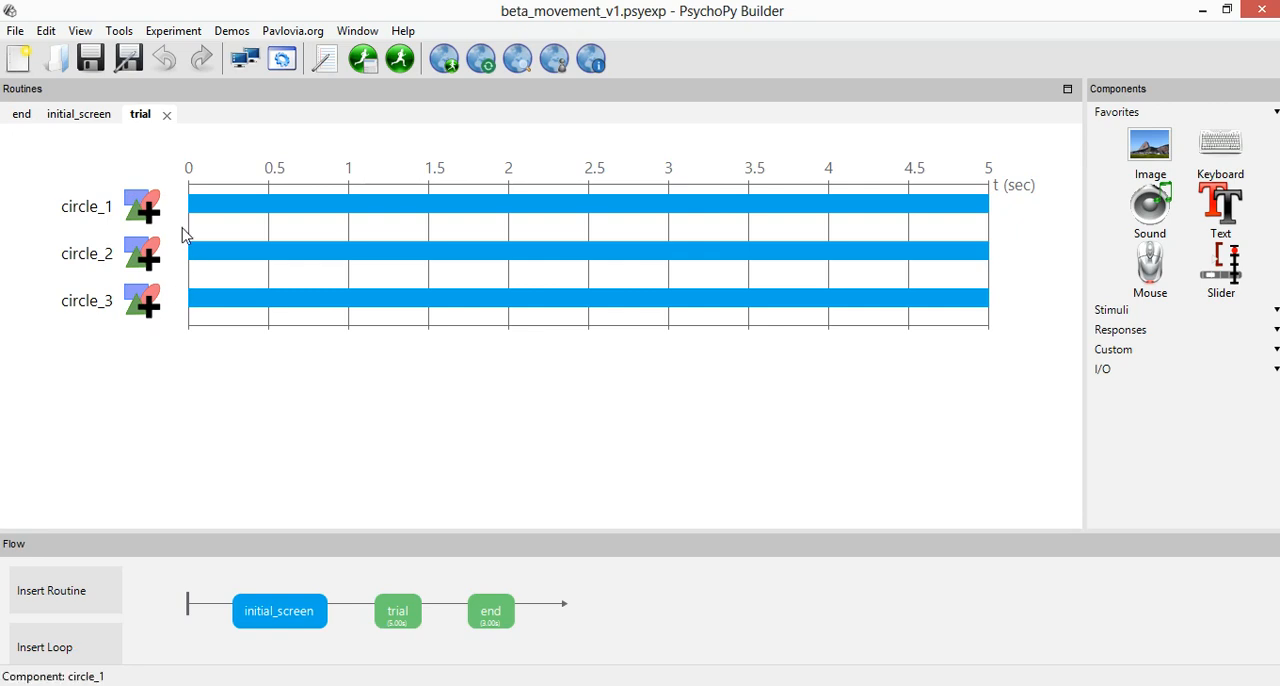
{"action": "left_click", "coordinate": [148, 208]}
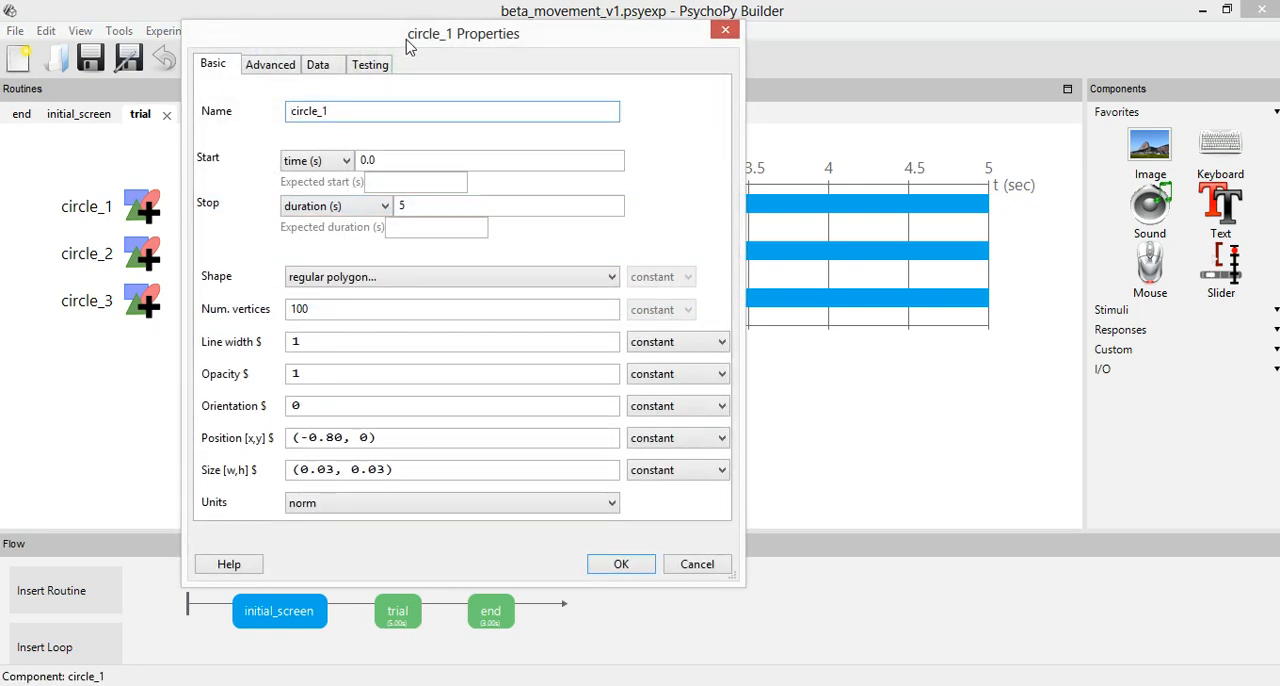
{"action": "left_click_drag", "start_coordinate": [407, 43], "coordinate": [525, 55]}
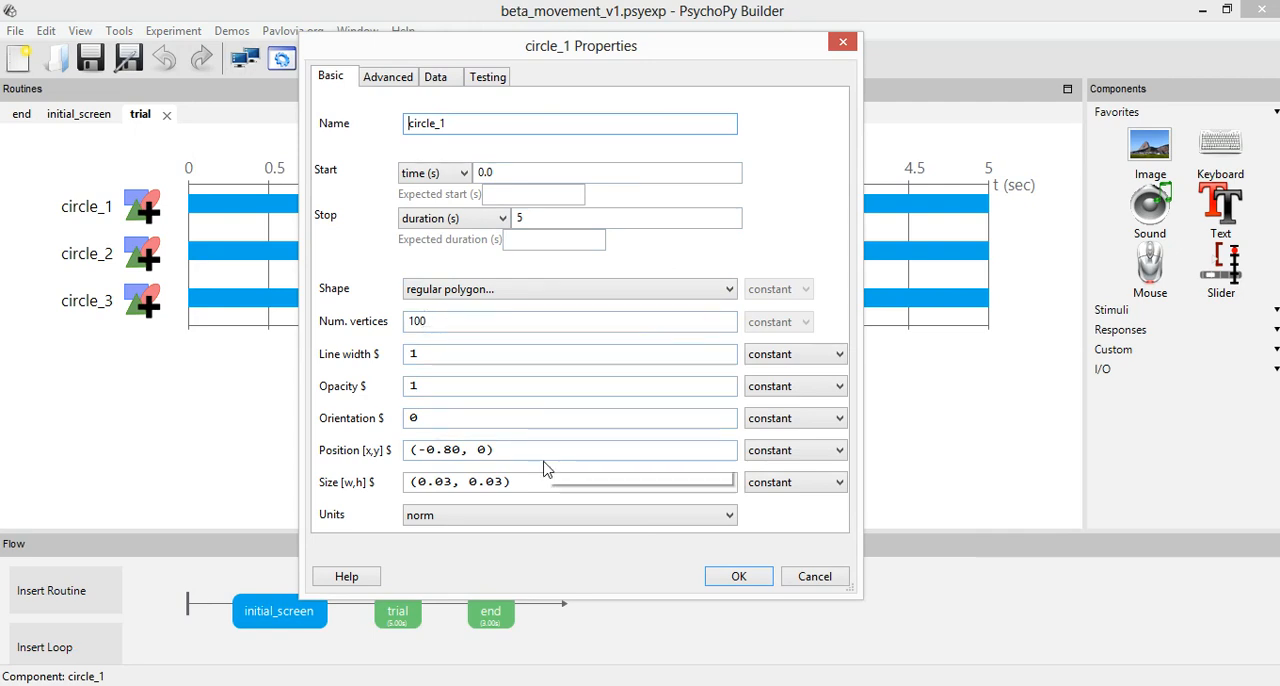
{"action": "left_click_drag", "start_coordinate": [418, 449], "coordinate": [465, 449]}
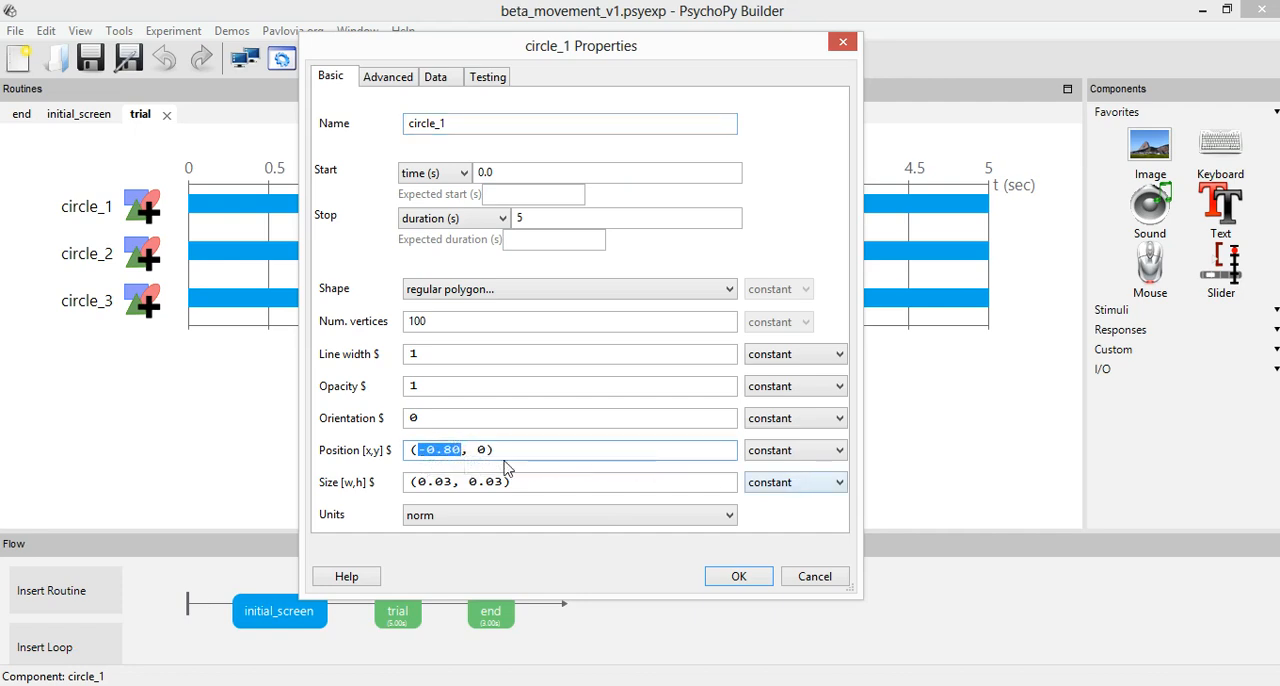
{"action": "left_click", "coordinate": [836, 577]}
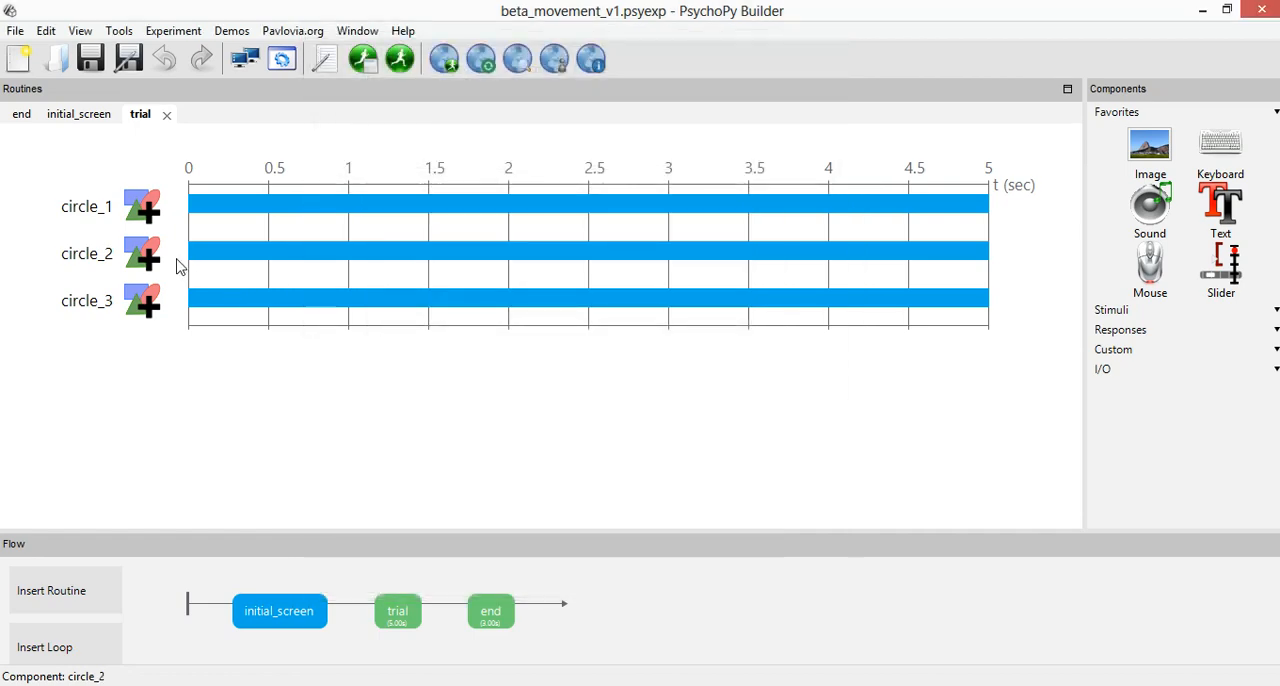
Inspect the positions of circle_2 and circle_3 in the trial routine, closing both properties dialogs without changes.
{"action": "left_click", "coordinate": [160, 264]}
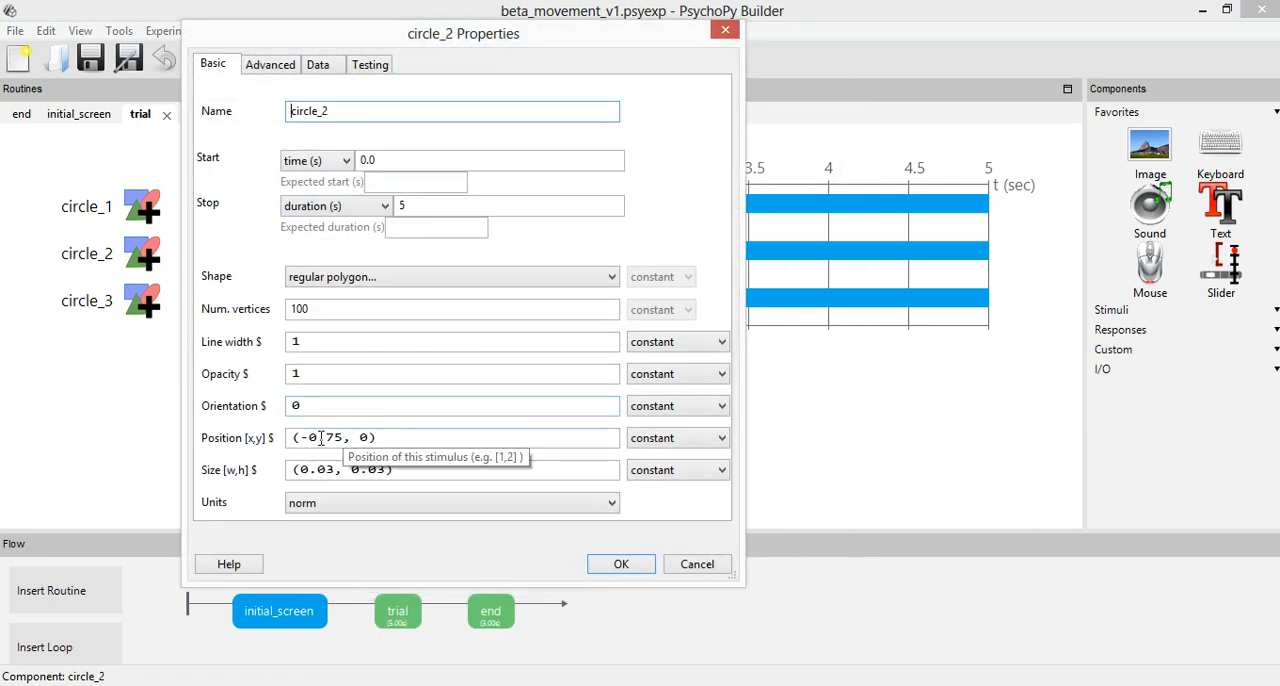
{"action": "left_click", "coordinate": [694, 564]}
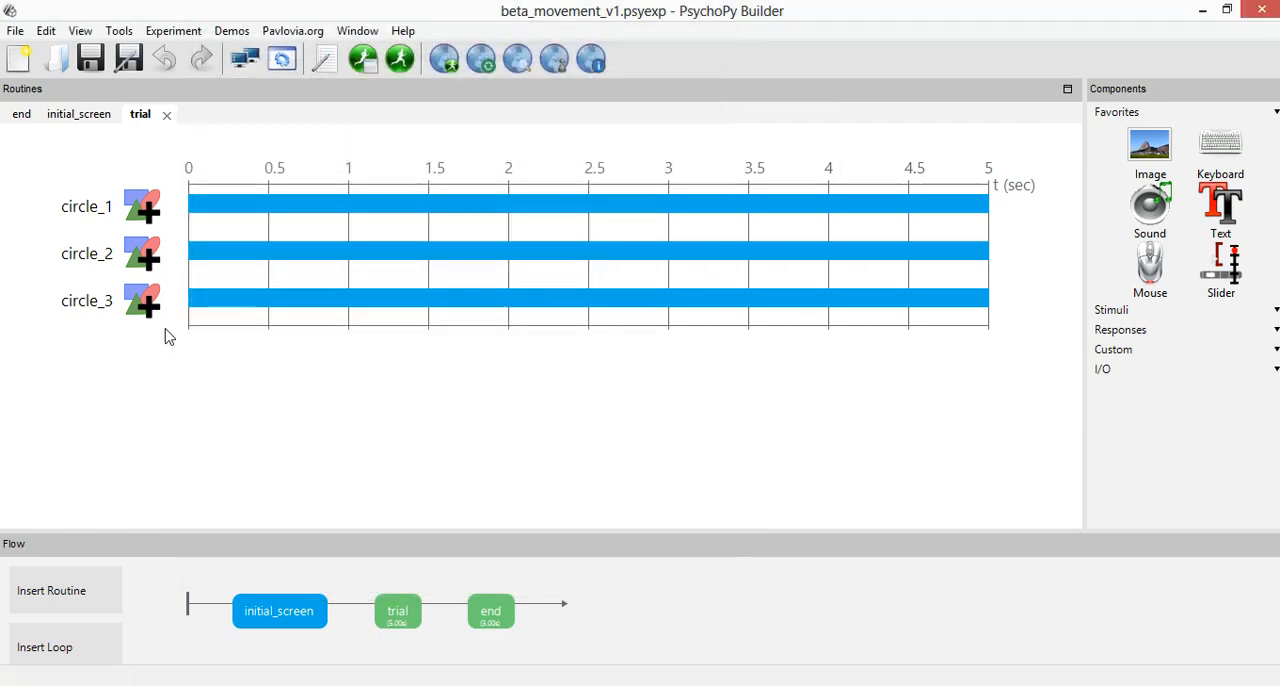
{"action": "left_click", "coordinate": [141, 310]}
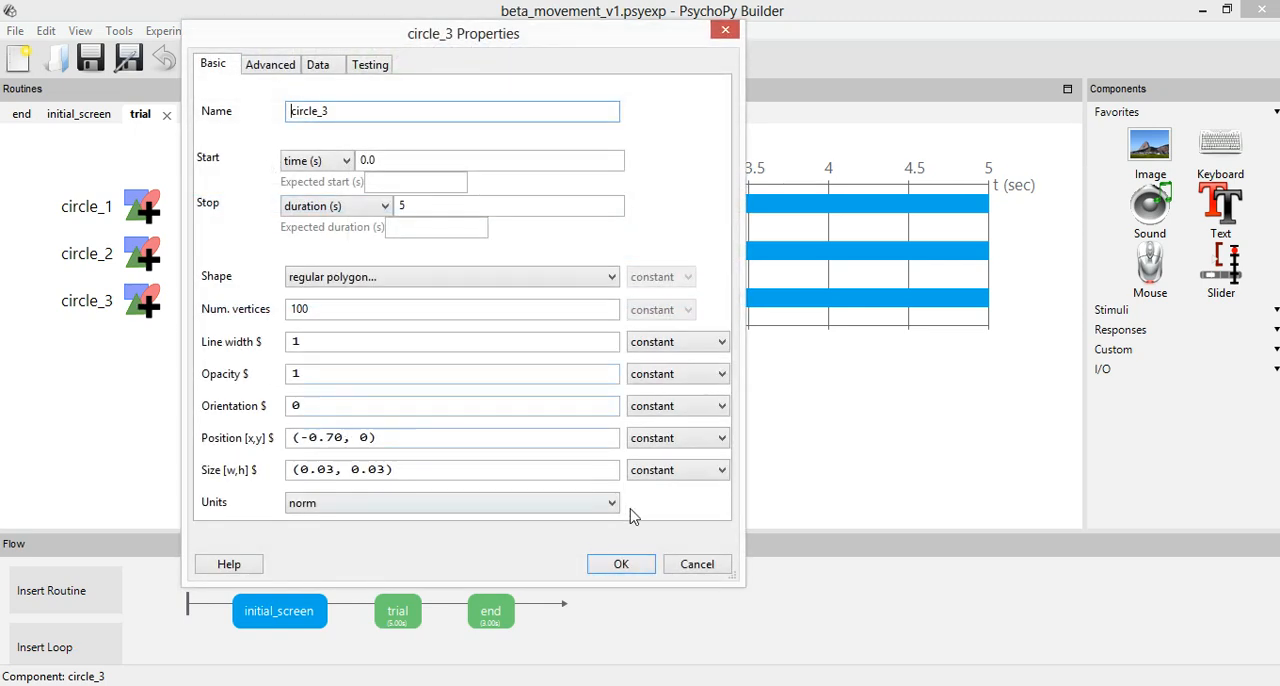
{"action": "left_click", "coordinate": [697, 564]}
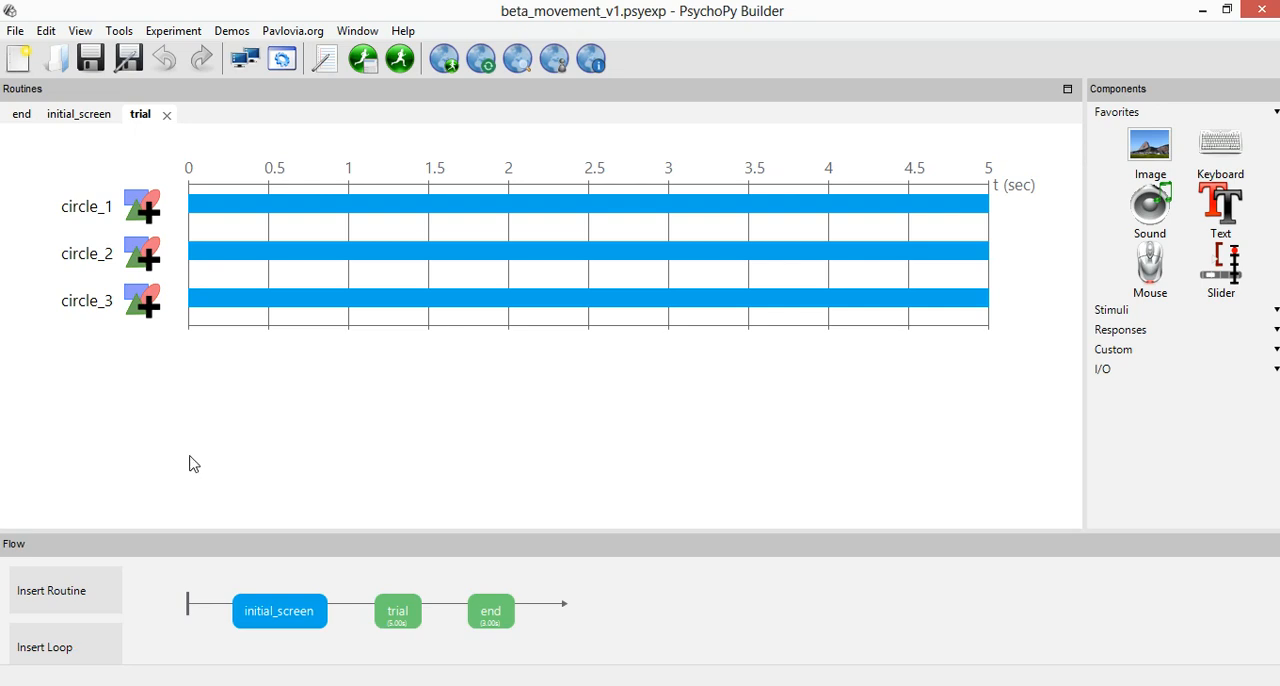
Inspect the update options for circle_1's Position, including "set every frame", and close its properties without changes.
{"action": "left_click", "coordinate": [84, 207]}
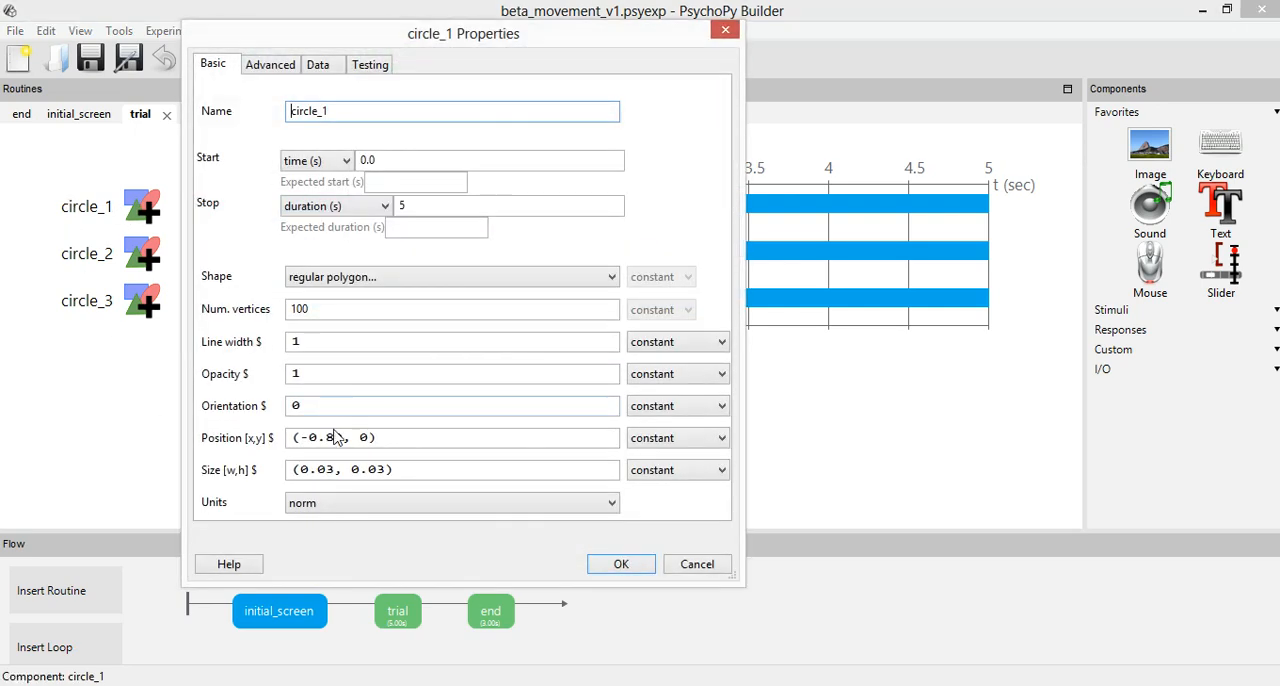
{"action": "mouse_move", "coordinate": [344, 437]}
{"action": "left_mouse_down"}
{"action": "mouse_move", "coordinate": [300, 437]}
{"action": "mouse_move", "coordinate": [356, 437]}
{"action": "mouse_move", "coordinate": [342, 437]}
{"action": "left_mouse_up"}
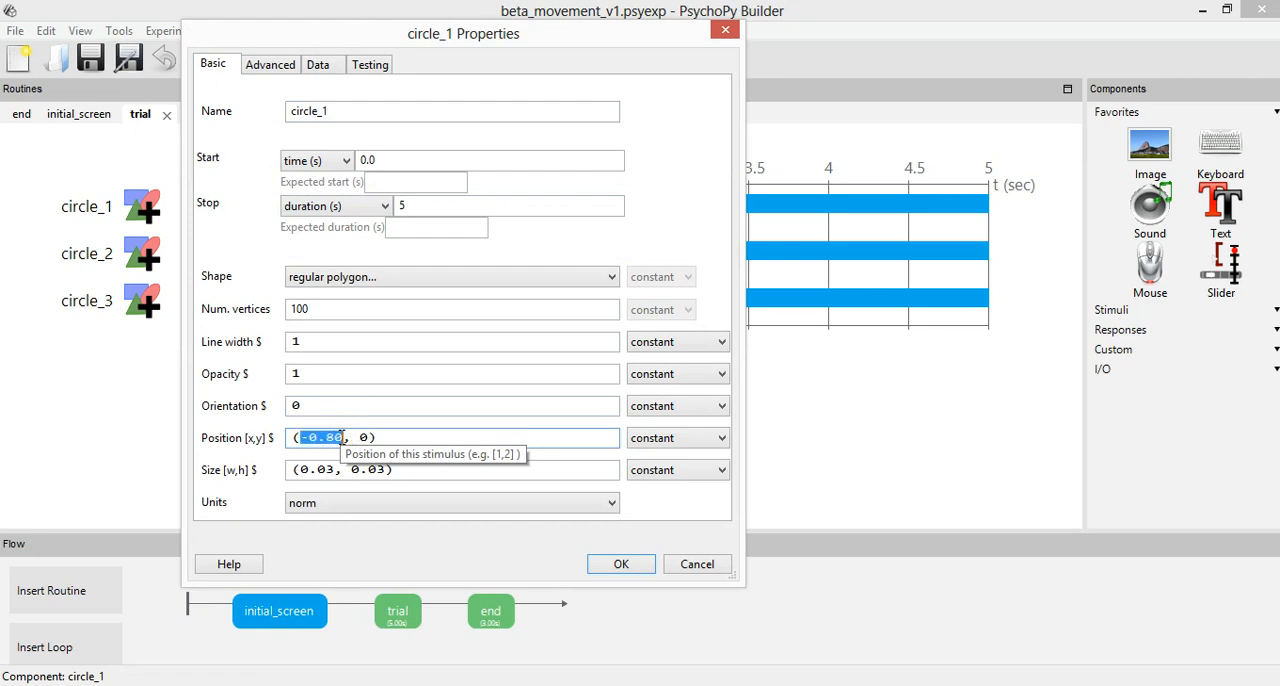
{"action": "left_click", "coordinate": [680, 438]}
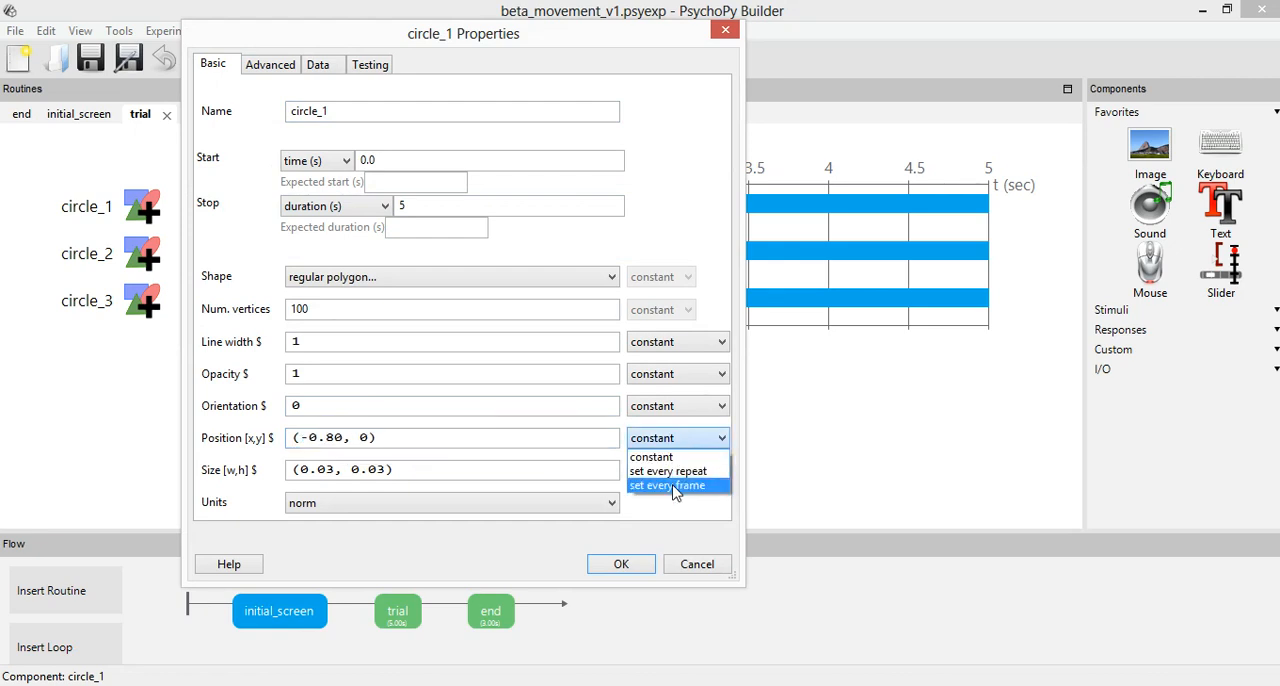
{"action": "left_click", "coordinate": [716, 564]}
{"action": "left_click", "coordinate": [714, 562]}
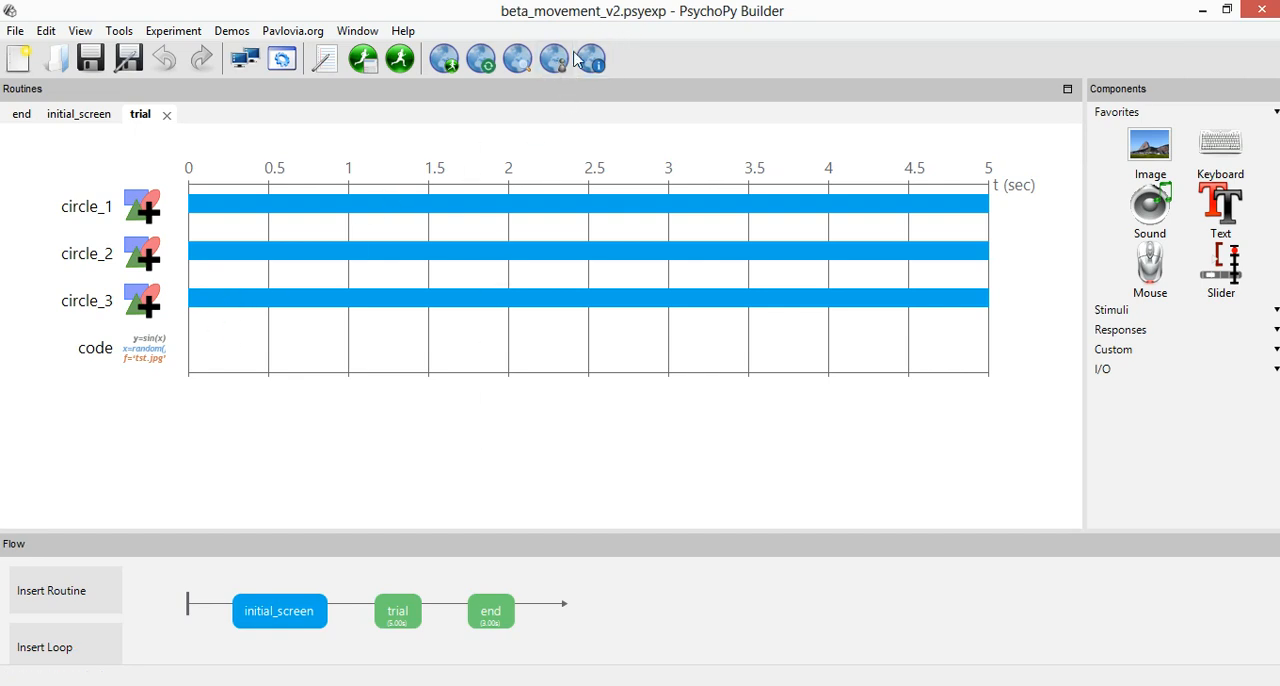
Open the code component and write the first value of the Begin Routine position list as -0.80.
{"action": "left_click", "coordinate": [143, 359]}
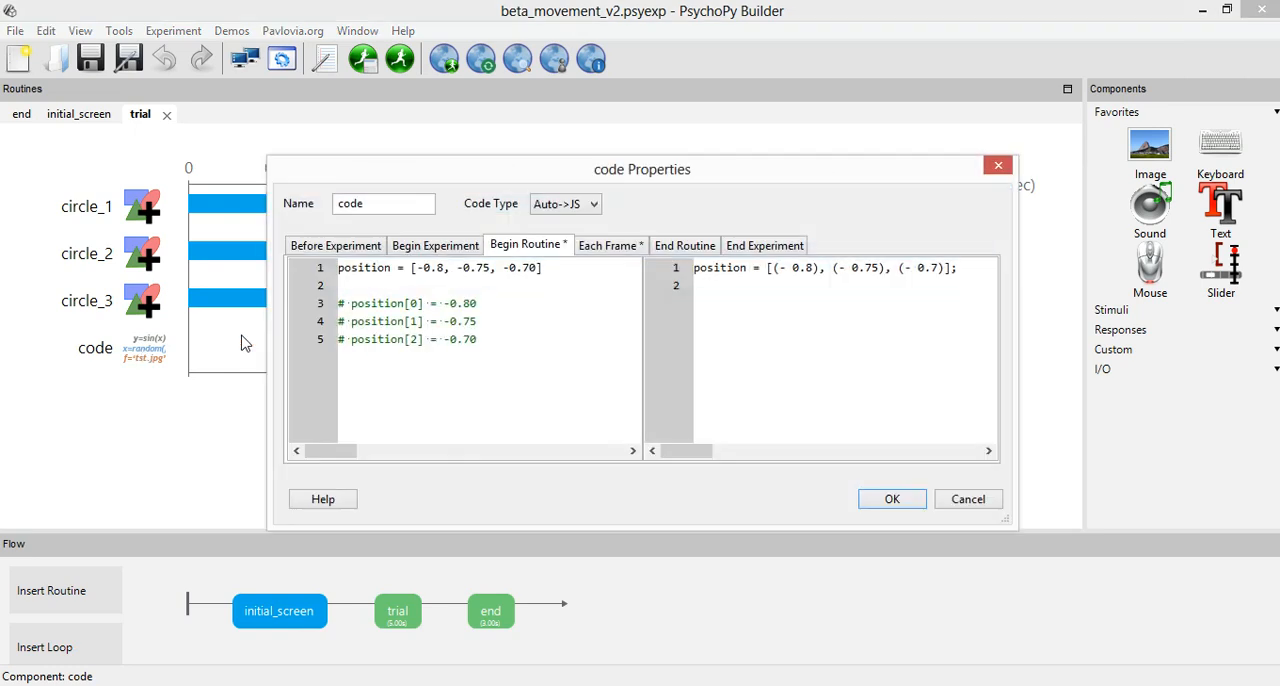
{"action": "left_click_drag", "start_coordinate": [463, 168], "coordinate": [592, 196]}
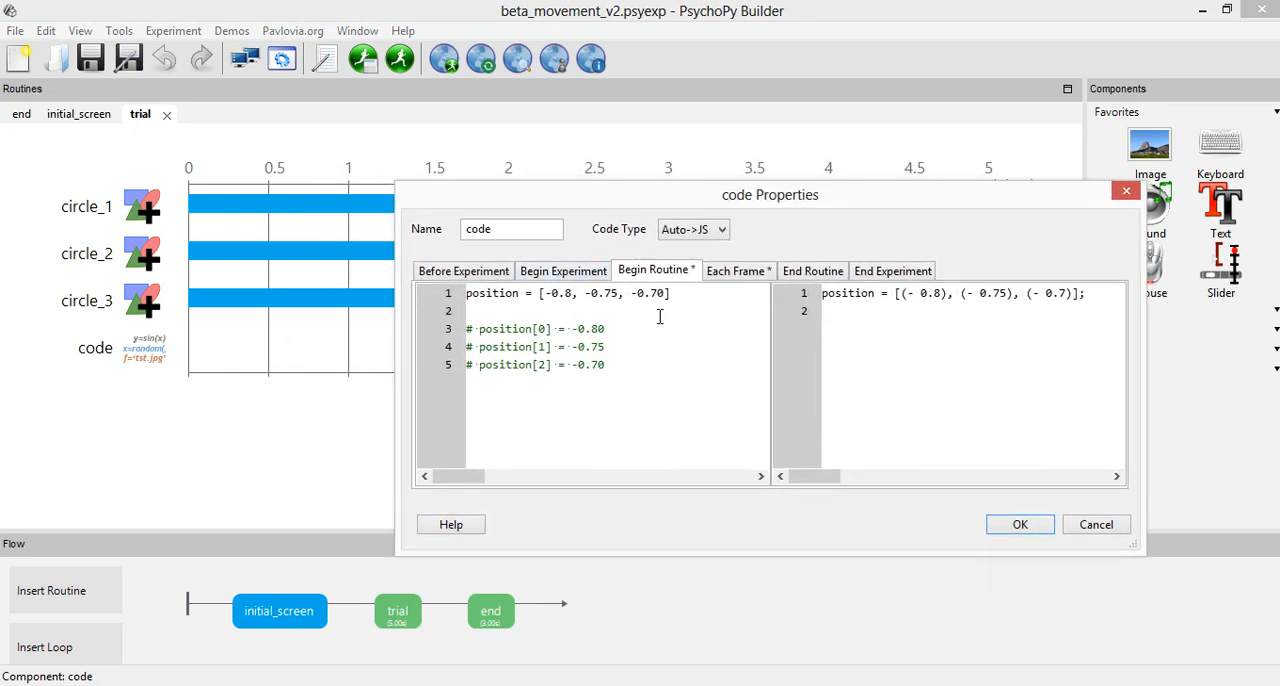
{"action": "left_click_drag", "start_coordinate": [672, 293], "coordinate": [437, 284]}
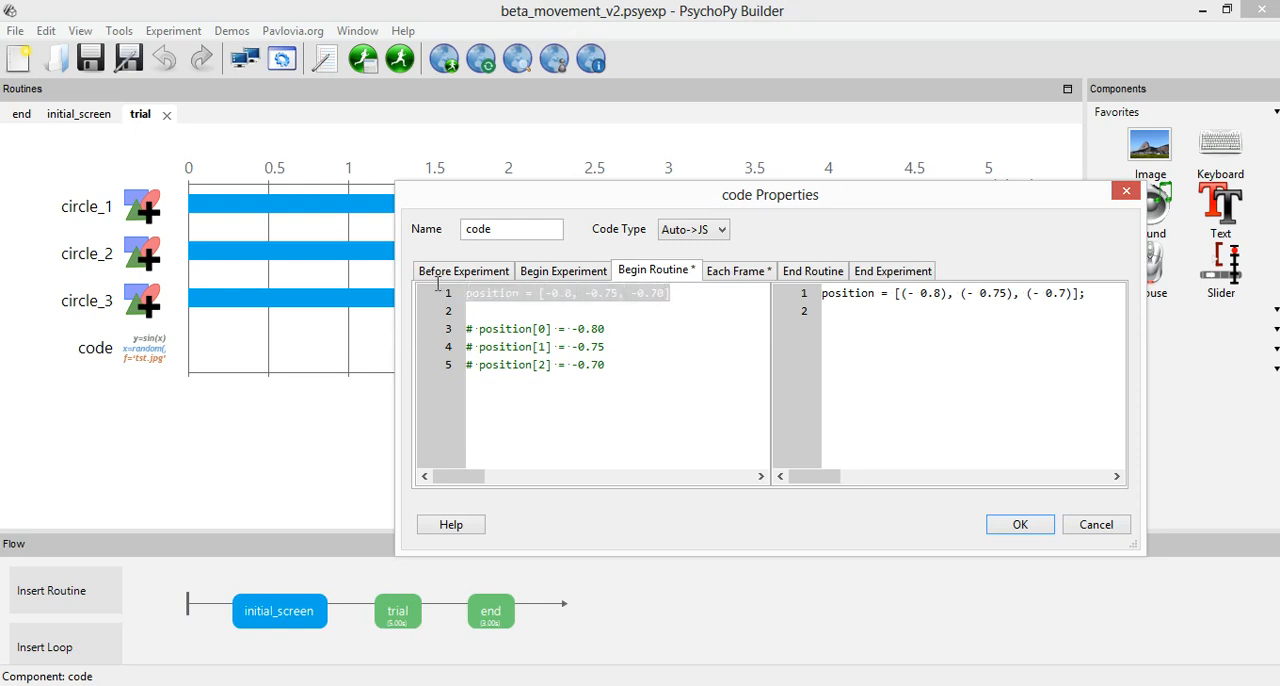
{"action": "left_click", "coordinate": [513, 295]}
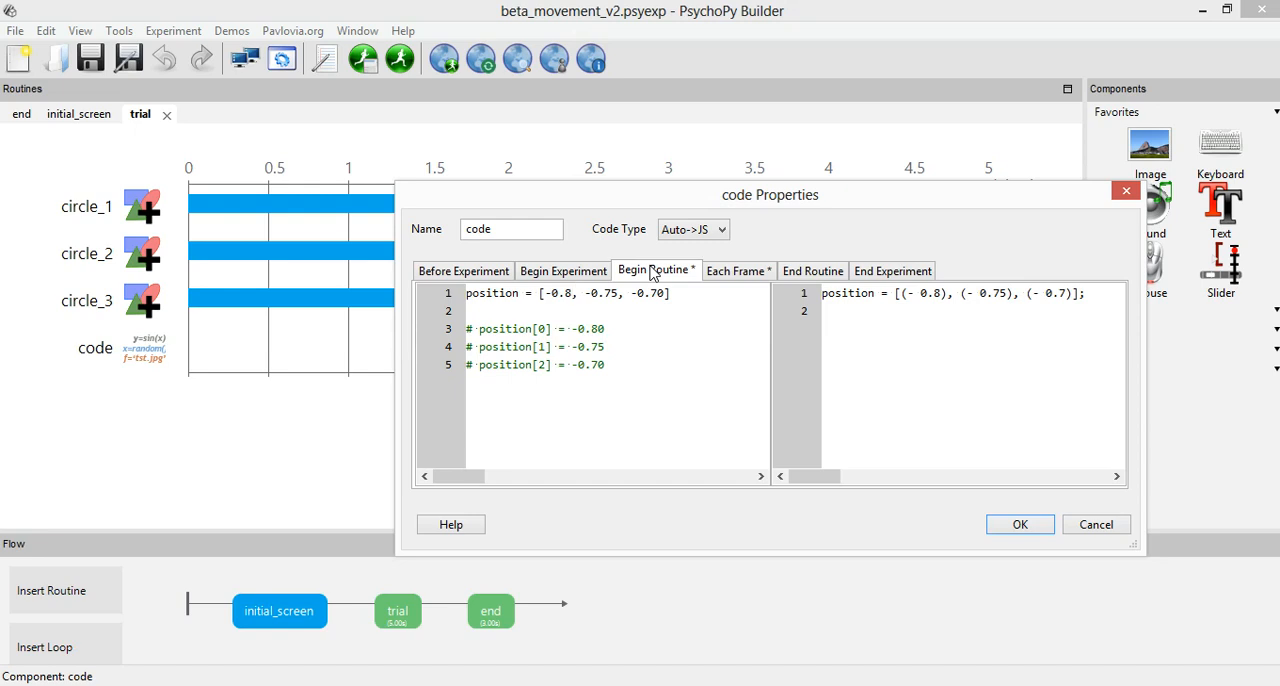
{"action": "type", "text": "0"}
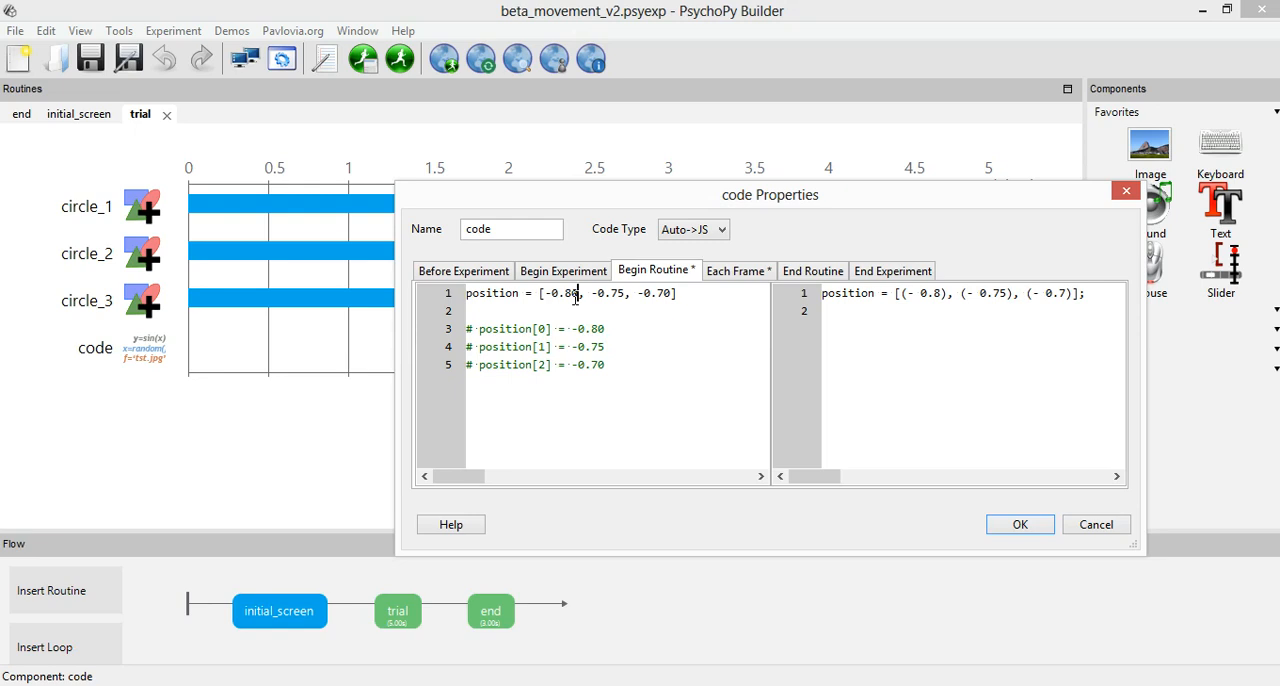
Examine how the commented entries position[0], position[1] and position[2] correspond to the values in the Begin Routine position list.
{"action": "left_click_drag", "start_coordinate": [480, 330], "coordinate": [551, 330]}
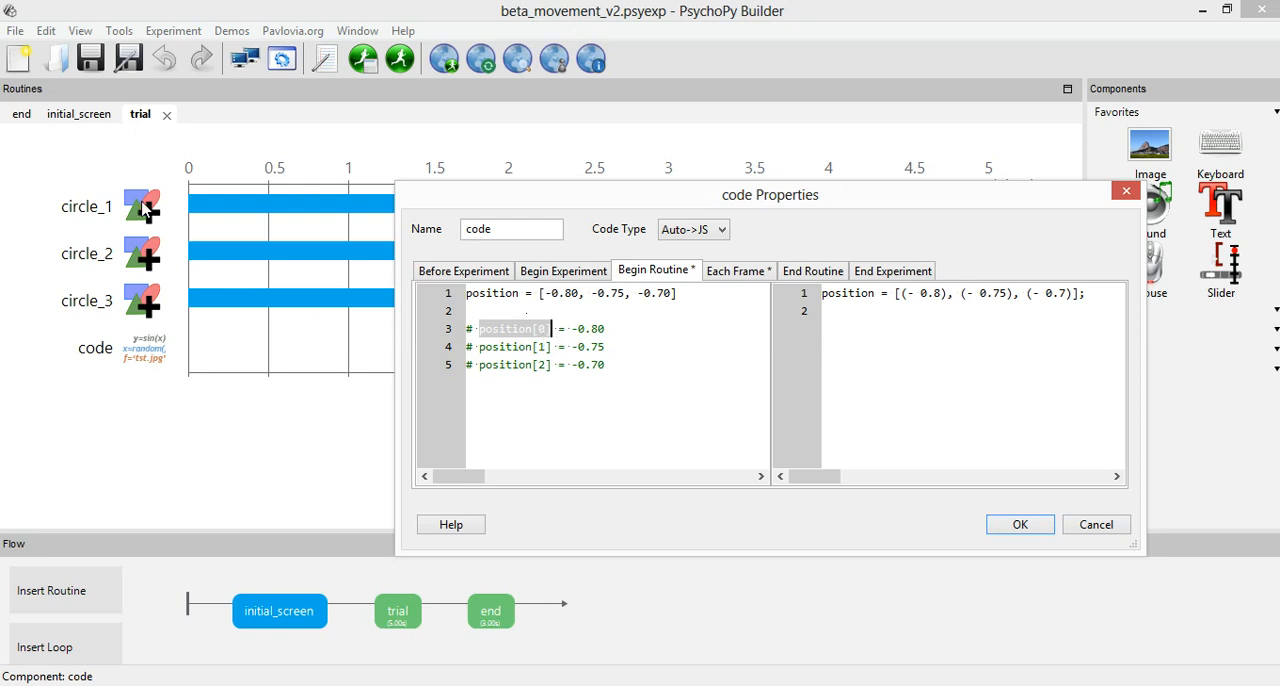
{"action": "left_click", "coordinate": [493, 330]}
{"action": "left_click_drag", "start_coordinate": [541, 293], "coordinate": [584, 294]}
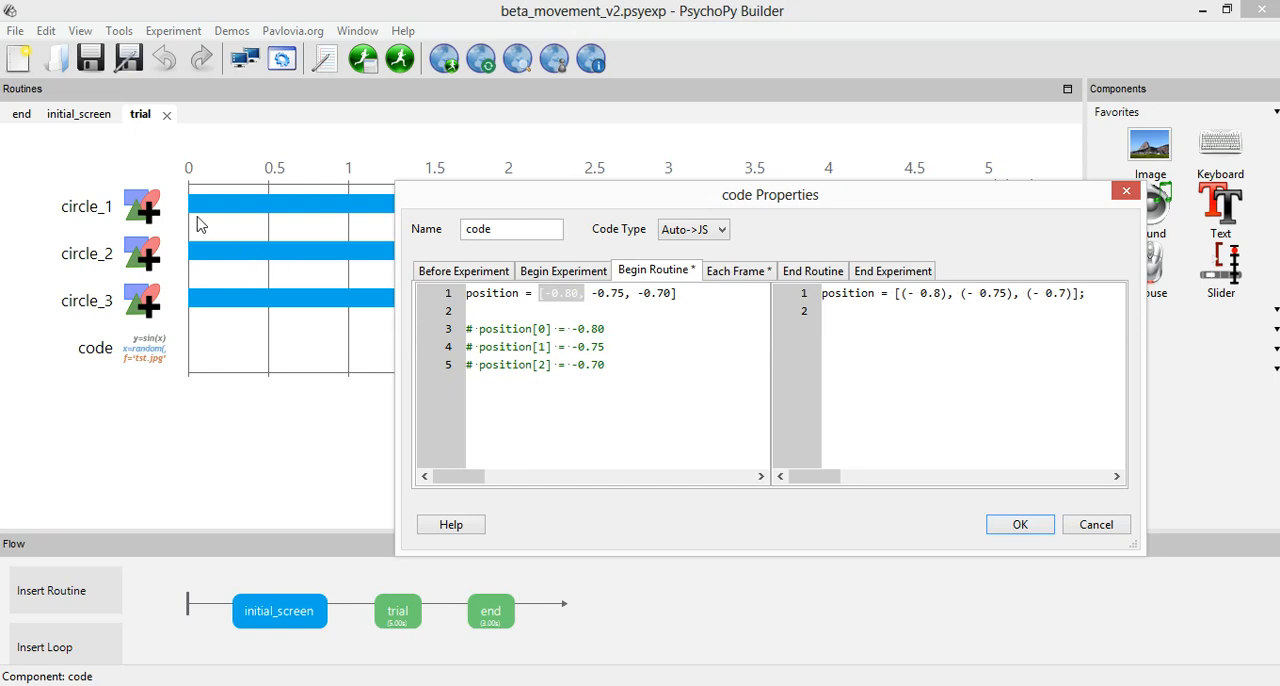
{"action": "left_click_drag", "start_coordinate": [606, 329], "coordinate": [570, 329]}
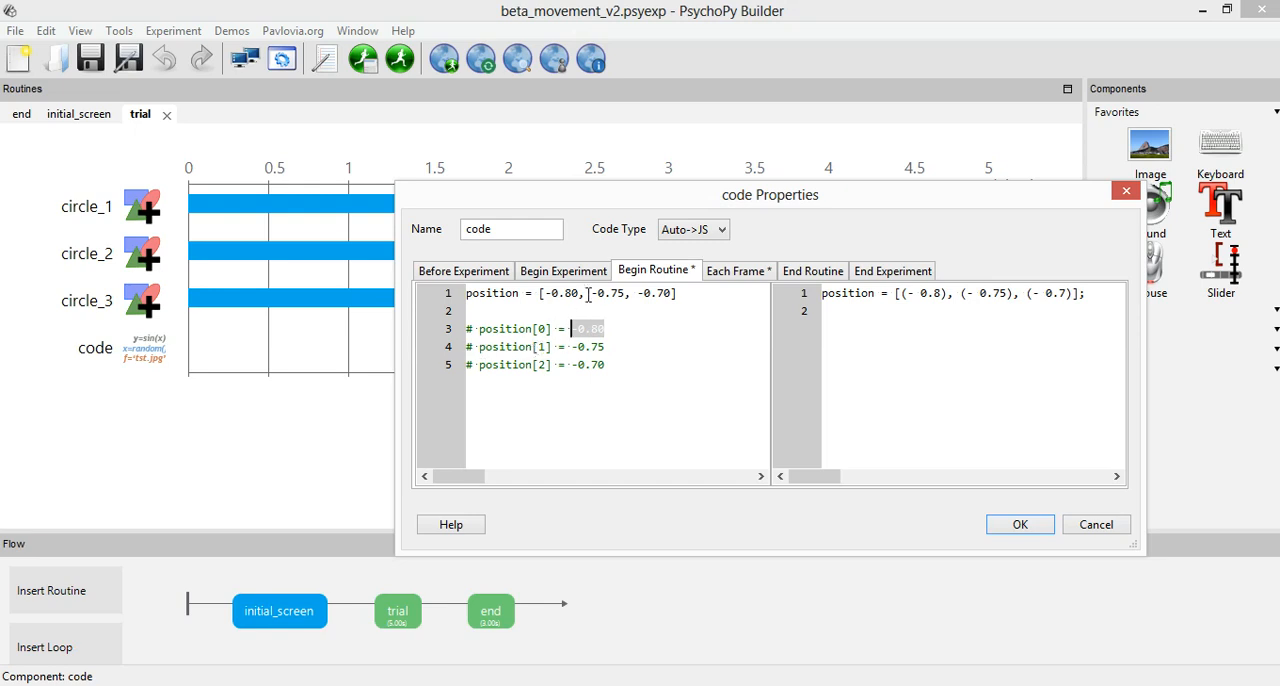
{"action": "left_click_drag", "start_coordinate": [551, 347], "coordinate": [480, 347]}
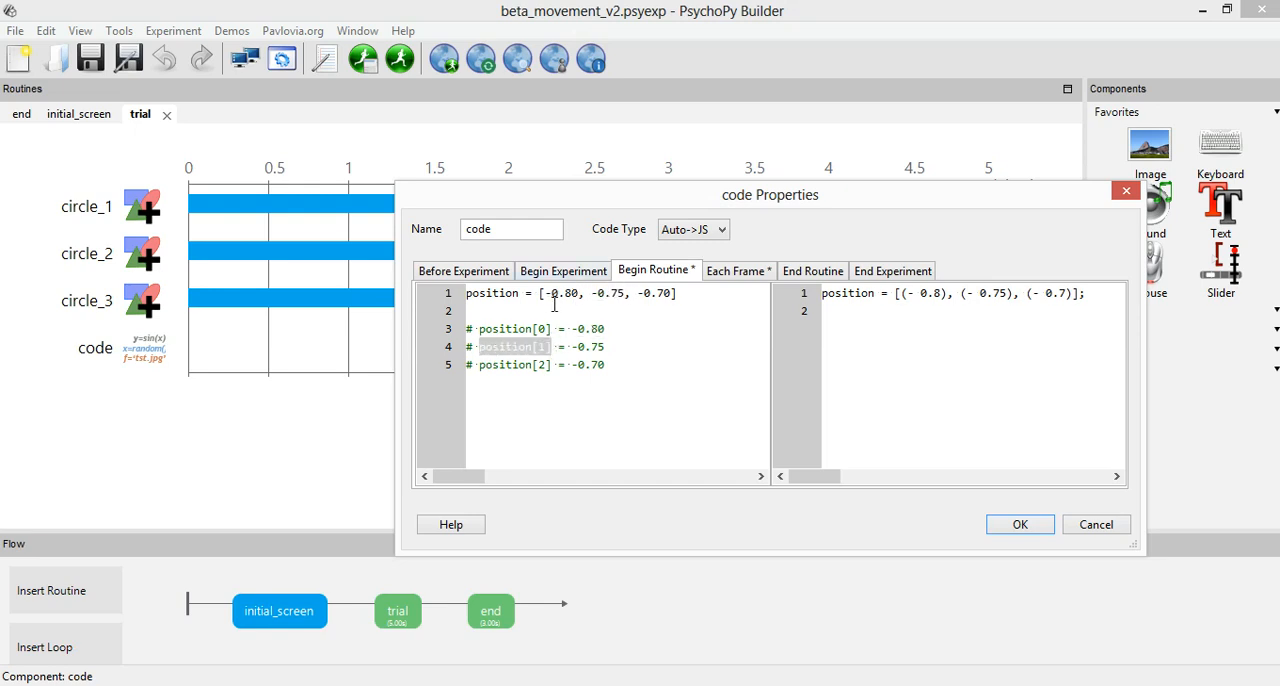
{"action": "mouse_move", "coordinate": [605, 347]}
{"action": "left_mouse_down"}
{"action": "mouse_move", "coordinate": [571, 347]}
{"action": "mouse_move", "coordinate": [605, 365]}
{"action": "left_mouse_up"}
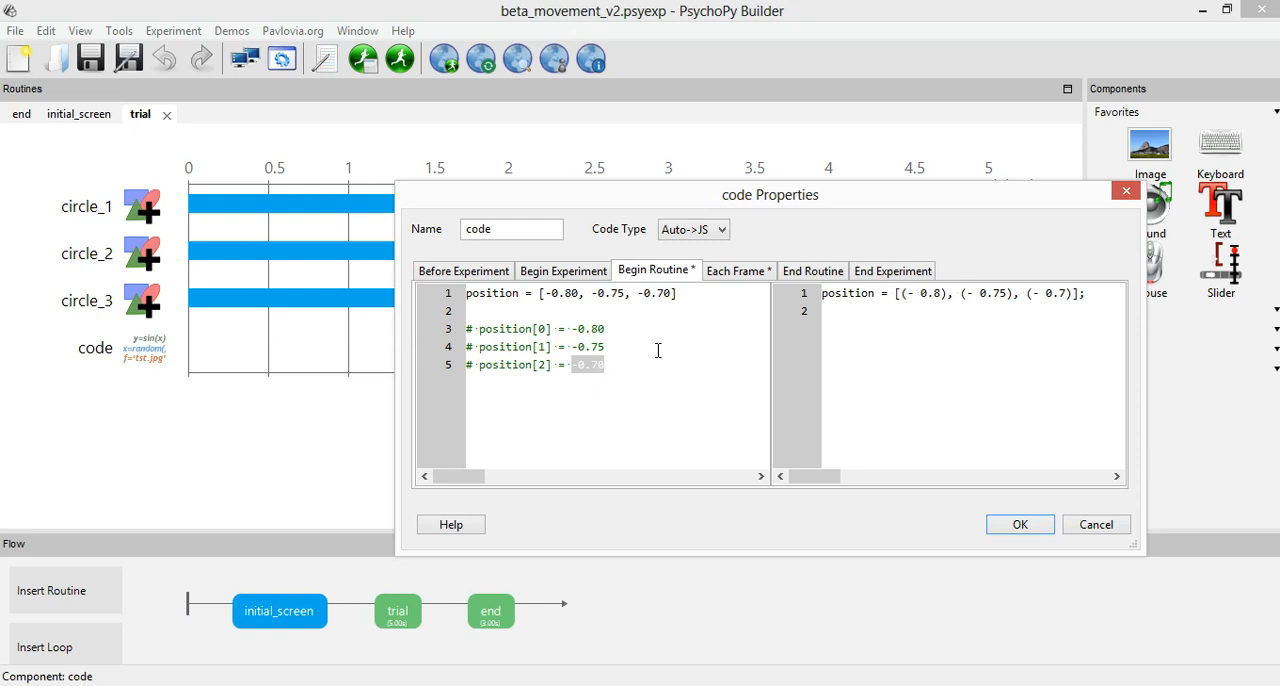
{"action": "left_click", "coordinate": [663, 381]}
Examine the Each Frame for loop, focusing on its range(0, 3) start and end arguments.
{"action": "left_click", "coordinate": [736, 272]}
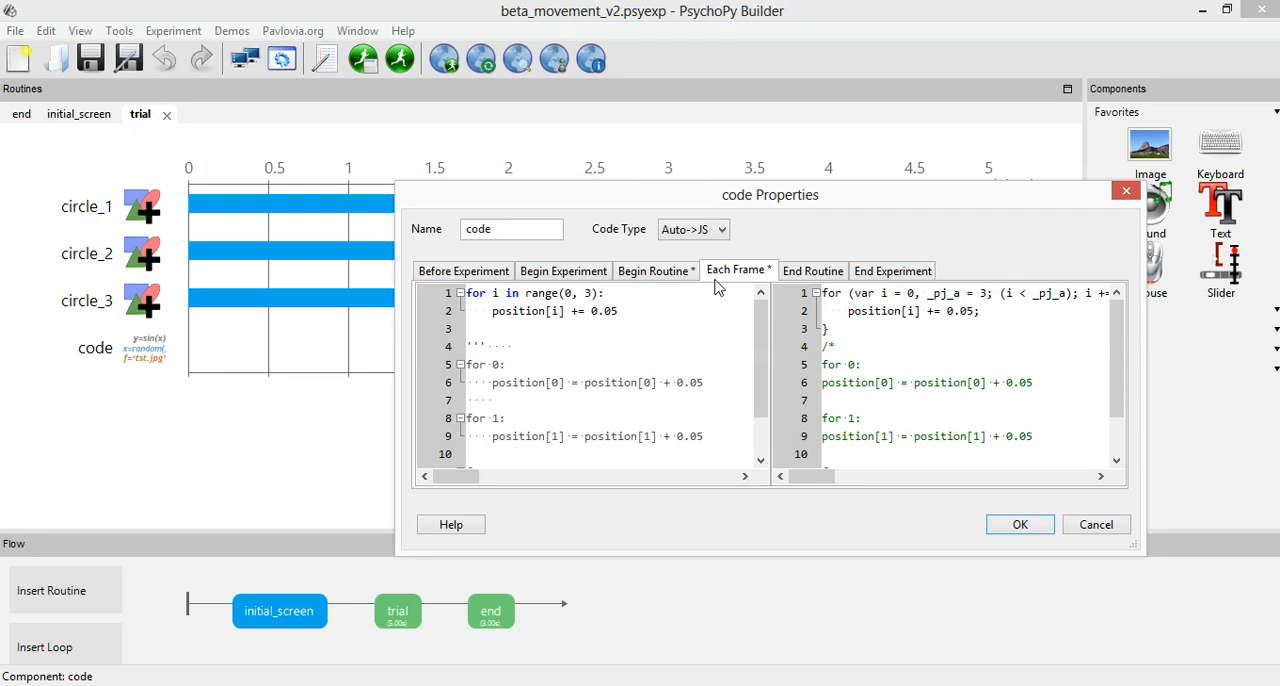
{"action": "left_click_drag", "start_coordinate": [650, 316], "coordinate": [428, 286]}
{"action": "left_click", "coordinate": [662, 319]}
{"action": "left_click_drag", "start_coordinate": [527, 290], "coordinate": [605, 298]}
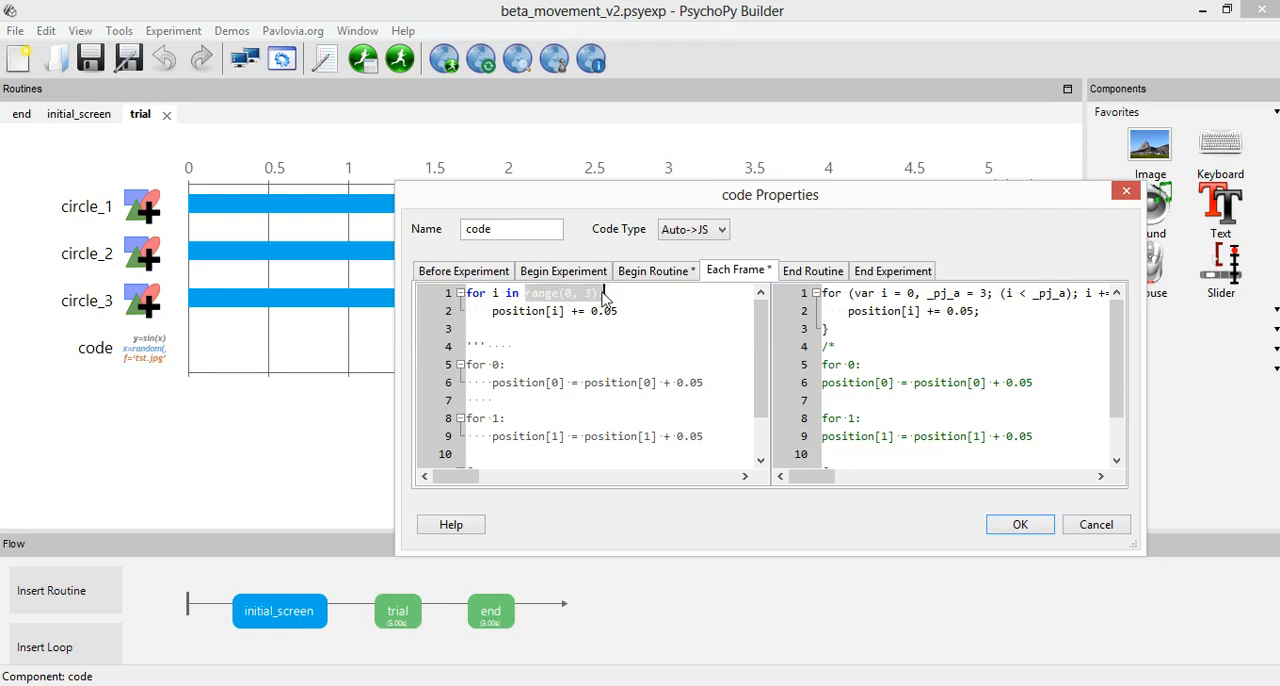
{"action": "left_click", "coordinate": [597, 293]}
{"action": "double_click", "coordinate": [589, 293]}
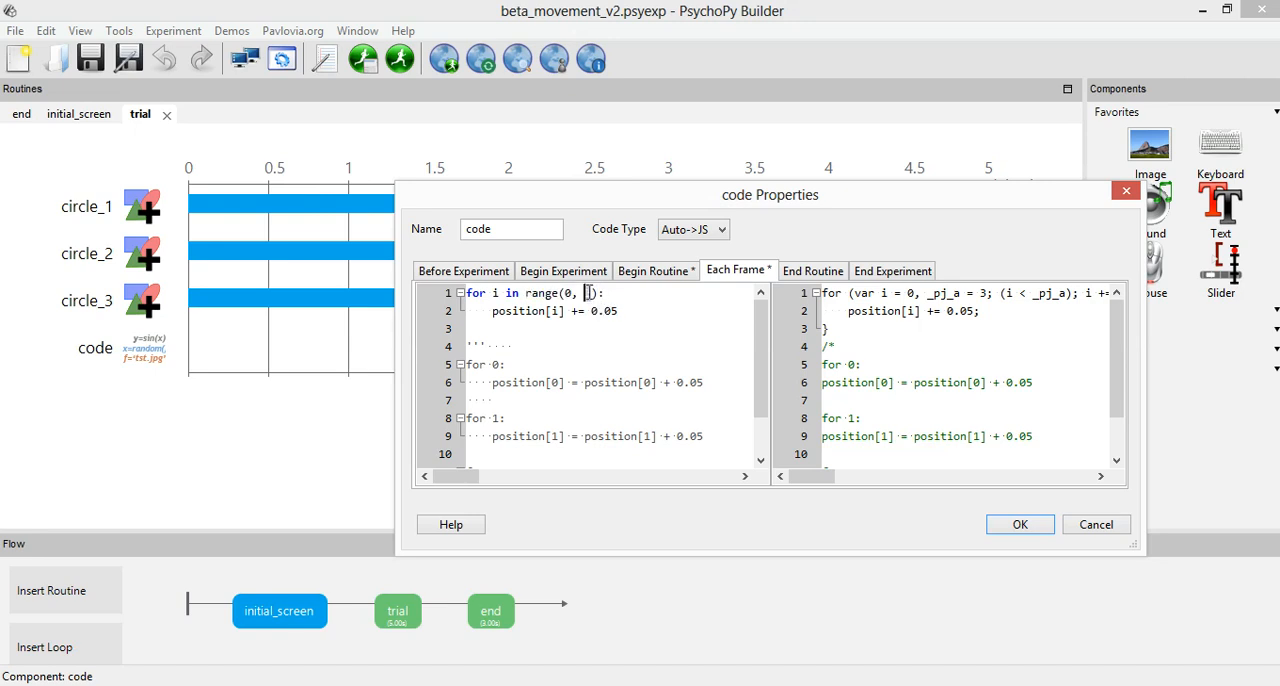
{"action": "left_click", "coordinate": [575, 311]}
{"action": "double_click", "coordinate": [569, 293]}
{"action": "double_click", "coordinate": [589, 293]}
{"action": "double_click", "coordinate": [569, 293]}
Compare the commented position[0] and position[1] updates in the Each Frame code with their starting values in Begin Routine.
{"action": "left_click_drag", "start_coordinate": [494, 383], "coordinate": [577, 383]}
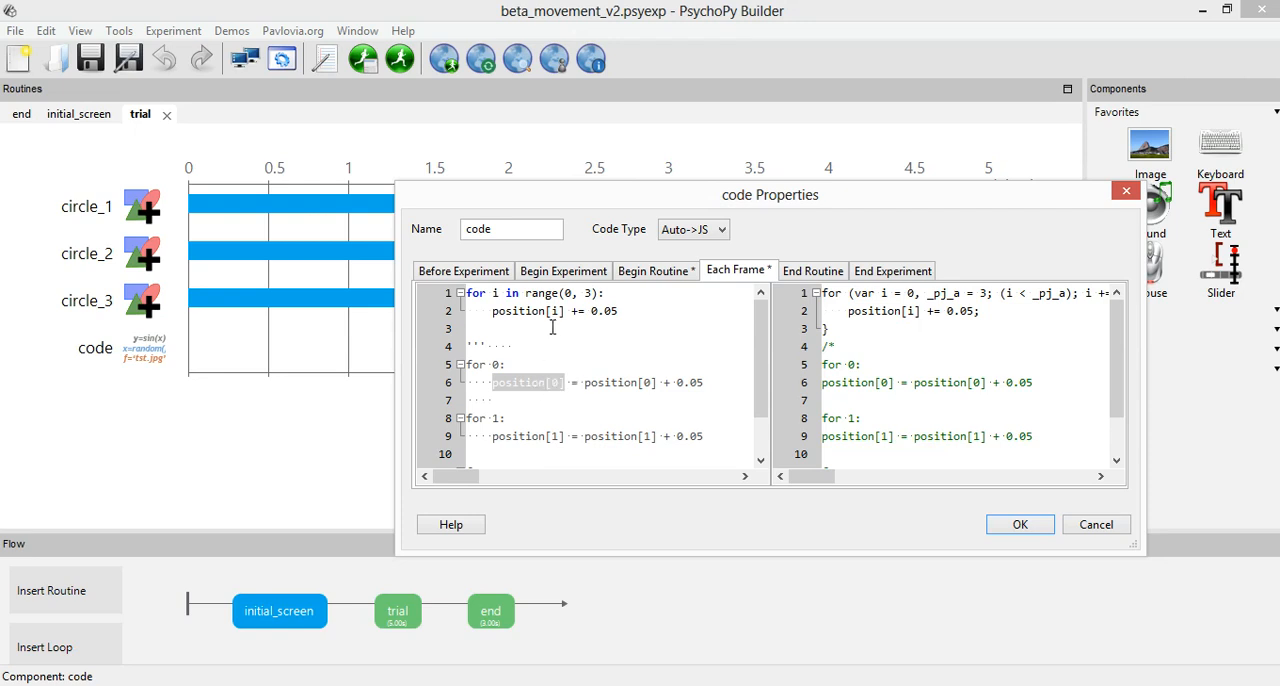
{"action": "left_click", "coordinate": [652, 278]}
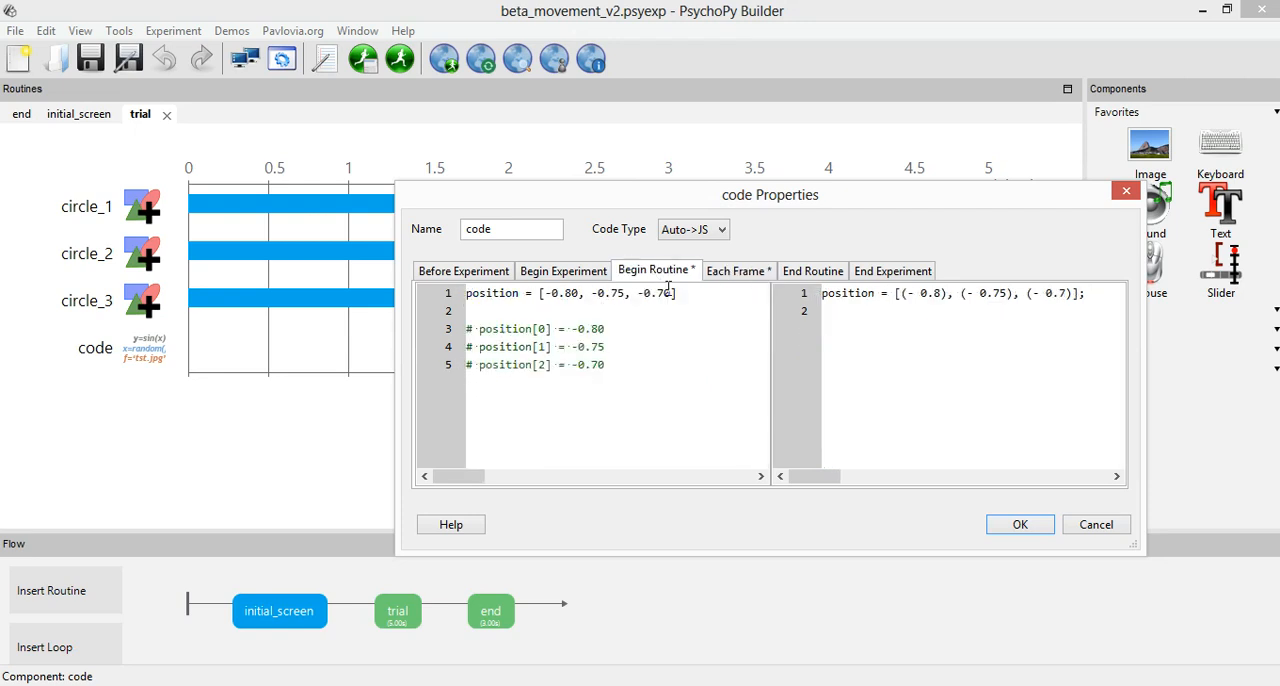
{"action": "left_click", "coordinate": [746, 280]}
{"action": "left_click", "coordinate": [584, 383]}
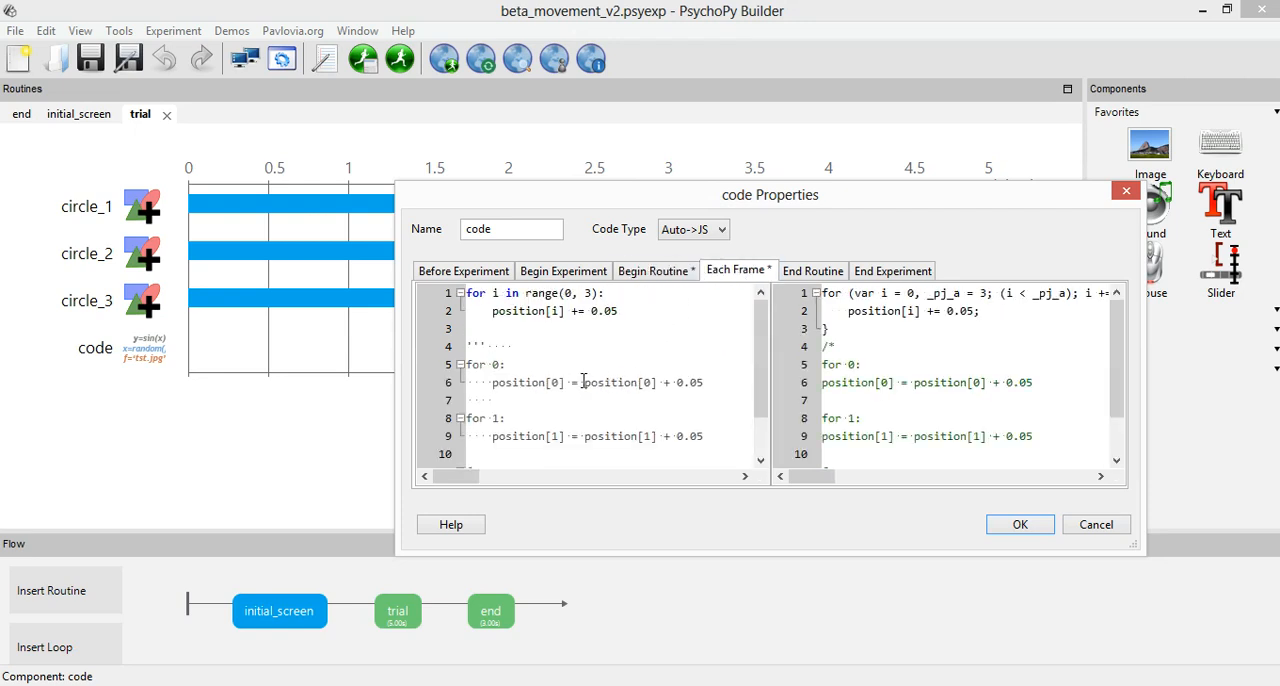
{"action": "left_click_drag", "start_coordinate": [584, 383], "coordinate": [661, 390]}
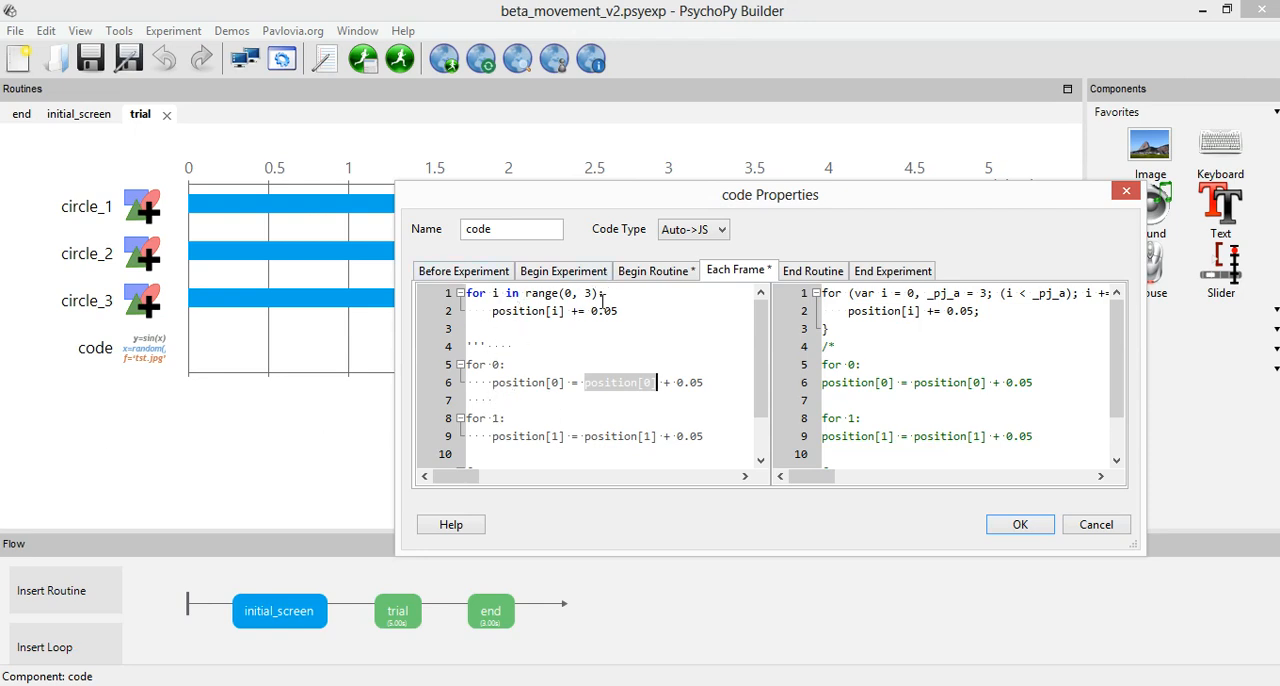
{"action": "left_click", "coordinate": [654, 271]}
{"action": "left_click_drag", "start_coordinate": [552, 346], "coordinate": [498, 346]}
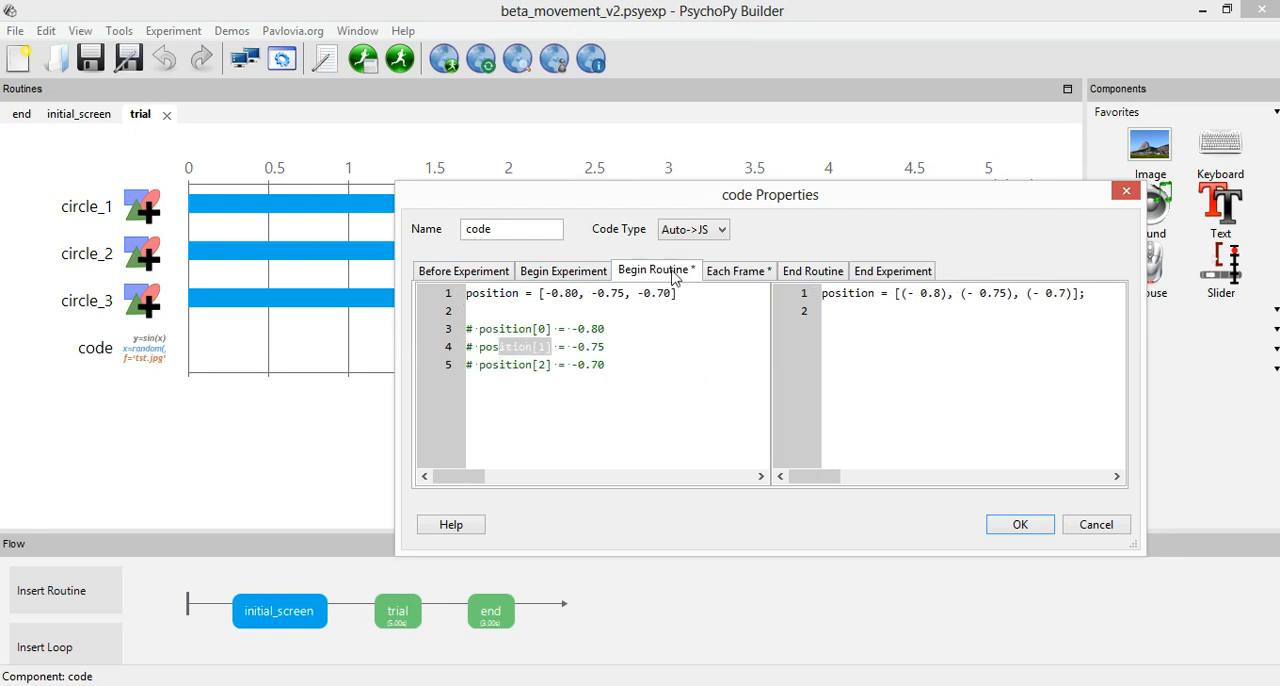
{"action": "left_click", "coordinate": [736, 274]}
{"action": "left_click_drag", "start_coordinate": [470, 417], "coordinate": [717, 428]}
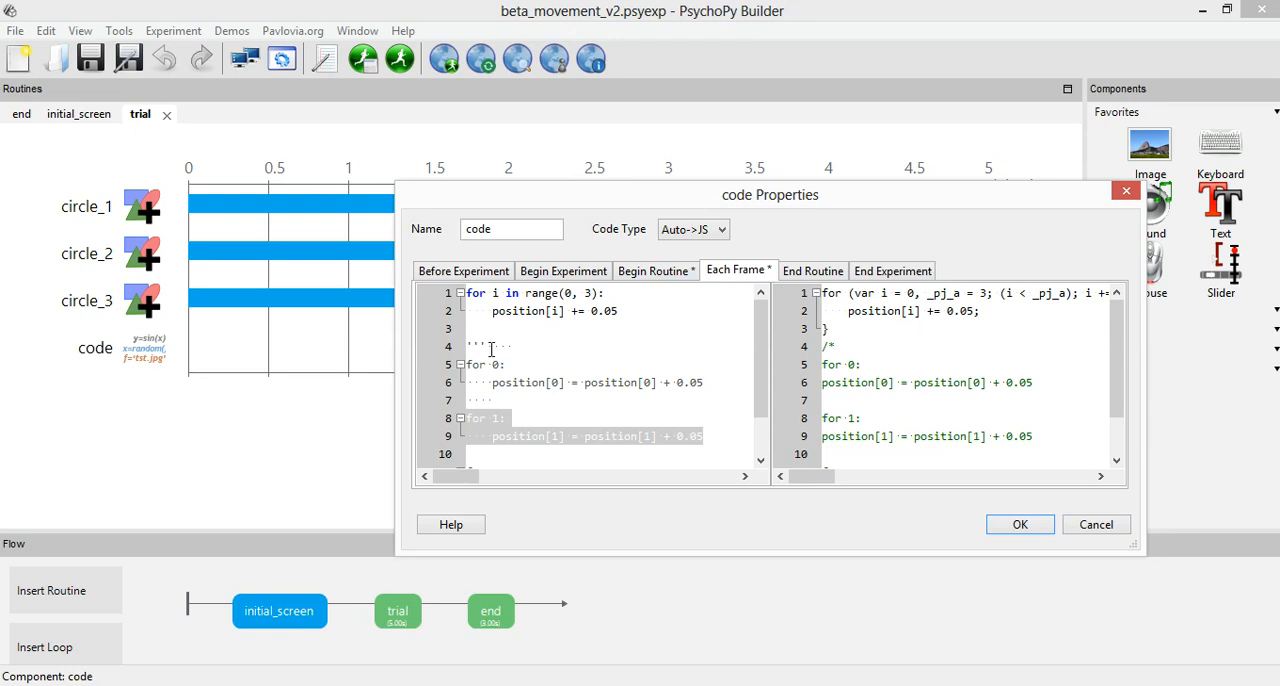
{"action": "scroll", "coordinate": [511, 391], "scroll_direction": "down", "scroll_amount": 1}
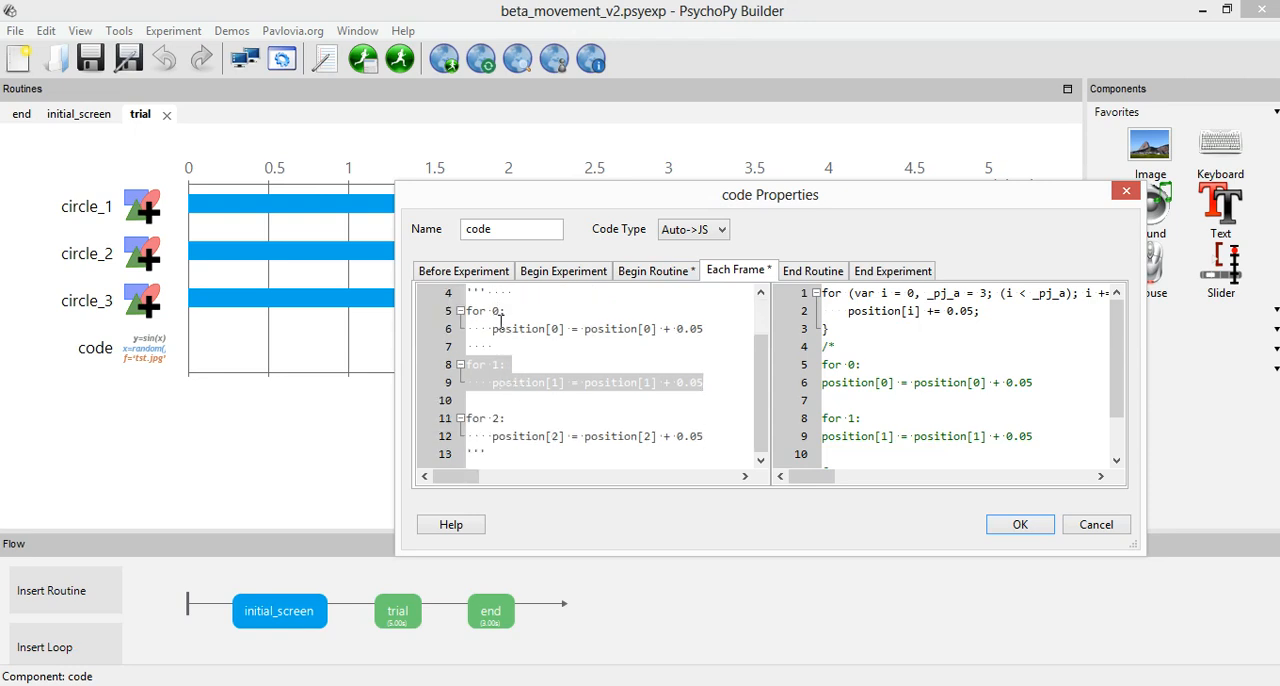
{"action": "scroll", "coordinate": [501, 318], "scroll_direction": "up", "scroll_amount": 1}
Compare the Each Frame for loop with its expanded position[1] and position[2] updates, checking their Begin Routine starting values.
{"action": "left_click_drag", "start_coordinate": [622, 311], "coordinate": [452, 290]}
{"action": "left_click", "coordinate": [574, 331]}
{"action": "left_click_drag", "start_coordinate": [624, 306], "coordinate": [440, 298]}
{"action": "left_click", "coordinate": [506, 364]}
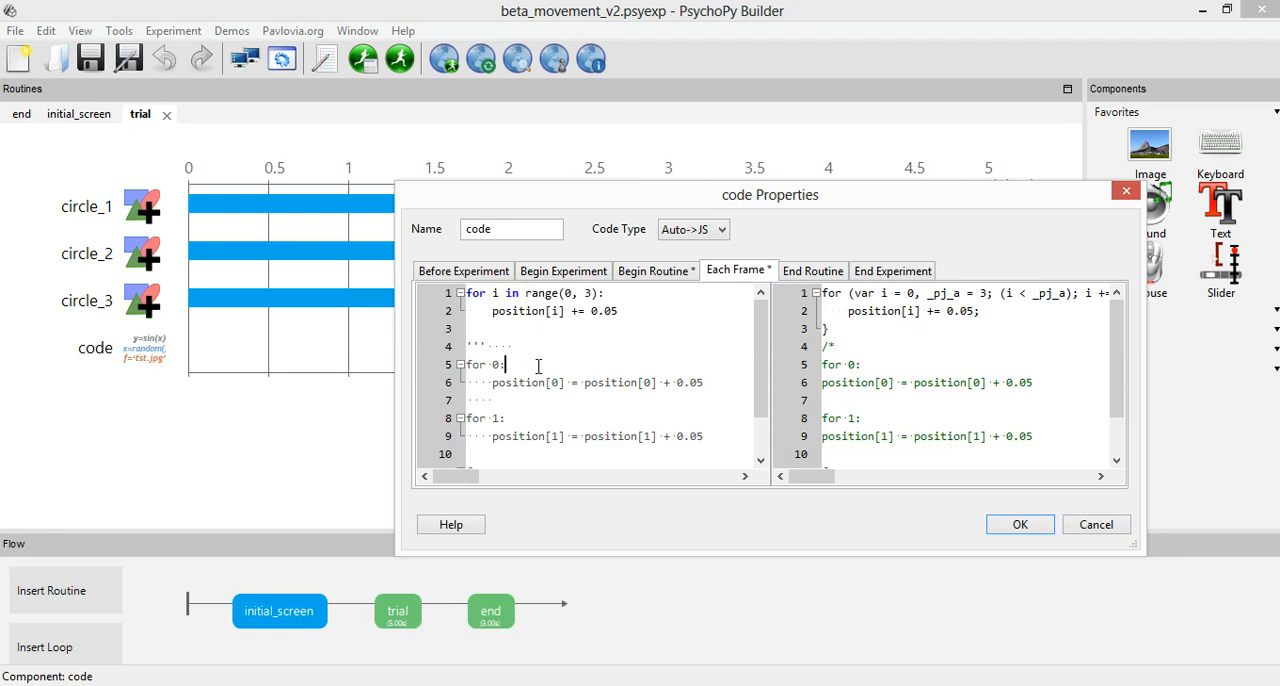
{"action": "left_click_drag", "start_coordinate": [490, 434], "coordinate": [558, 436]}
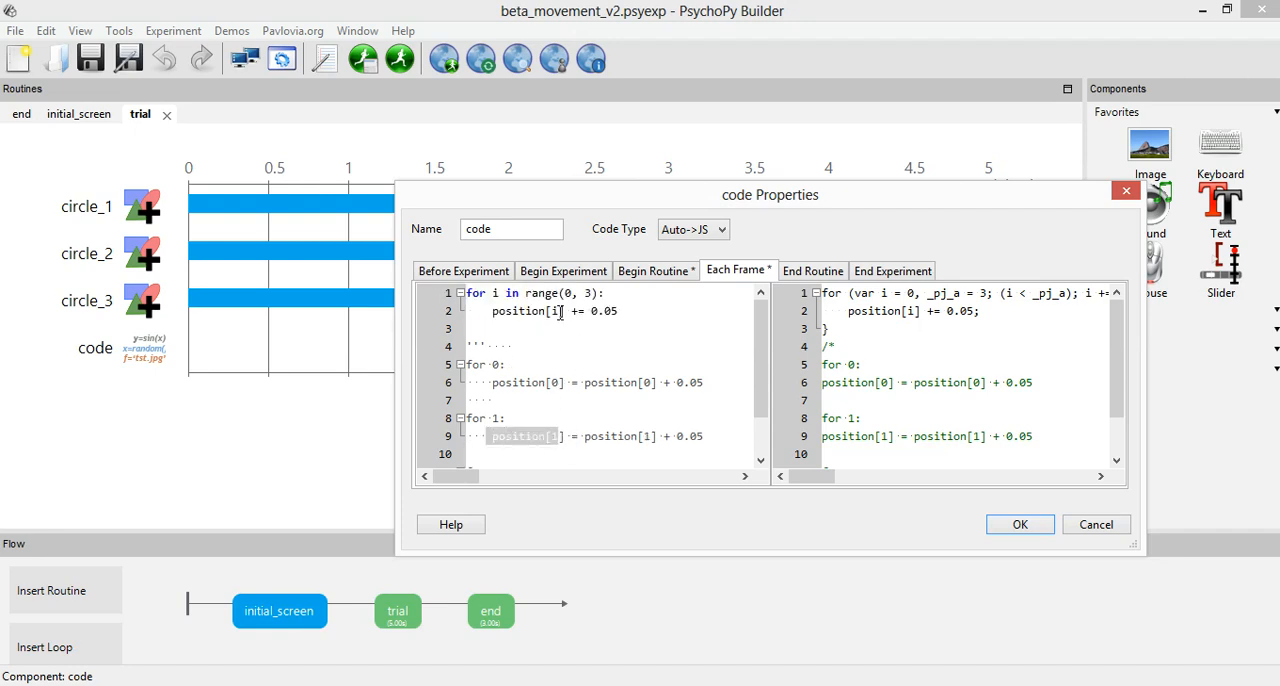
{"action": "left_click", "coordinate": [650, 270]}
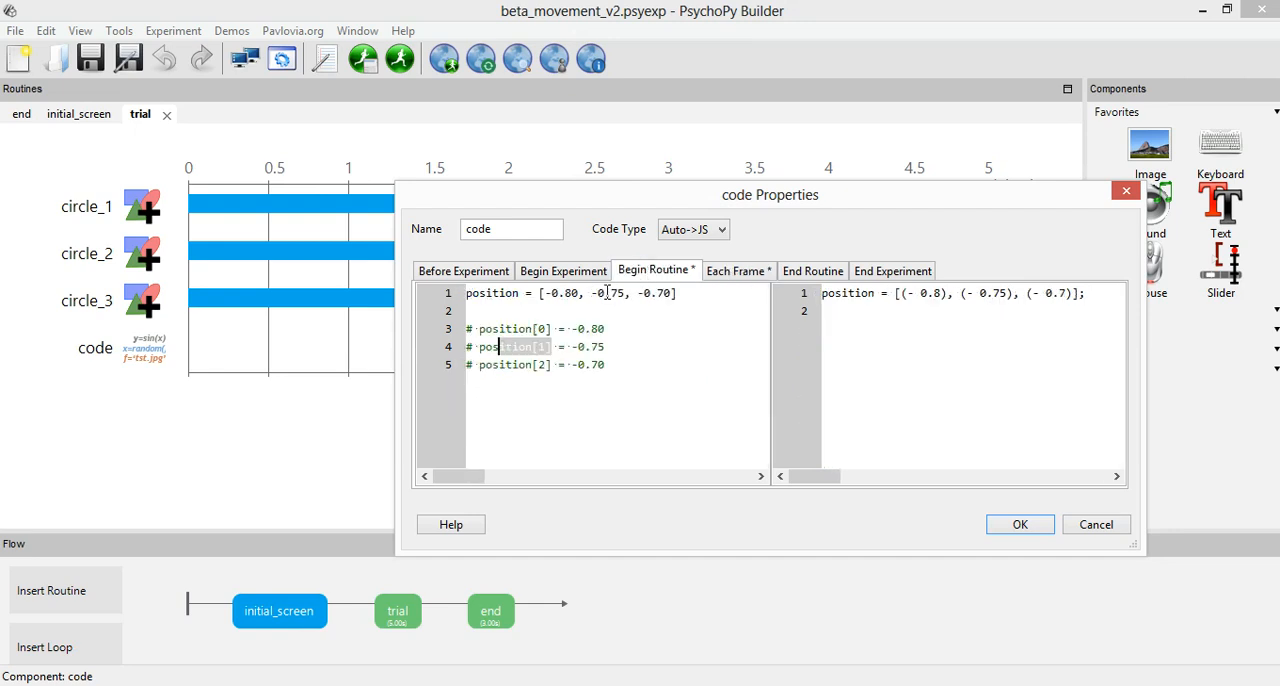
{"action": "left_click", "coordinate": [723, 276]}
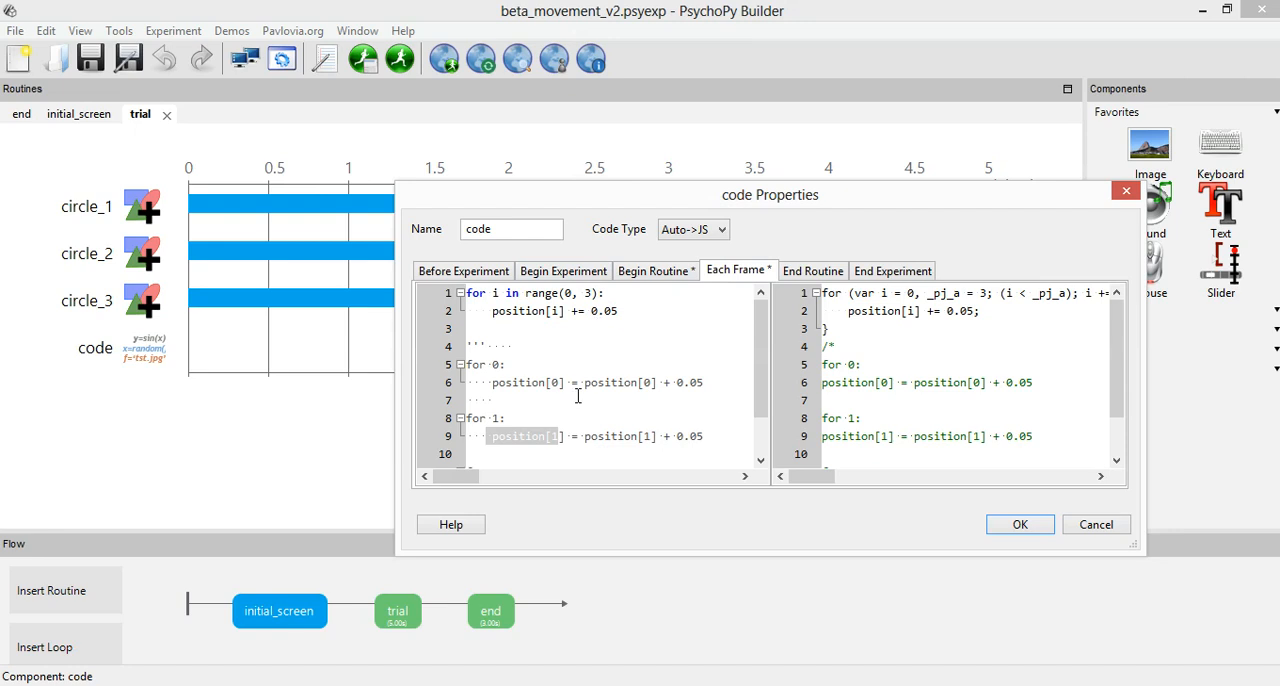
{"action": "scroll", "coordinate": [586, 372], "scroll_direction": "down", "scroll_amount": 1}
{"action": "left_click_drag", "start_coordinate": [465, 418], "coordinate": [705, 440]}
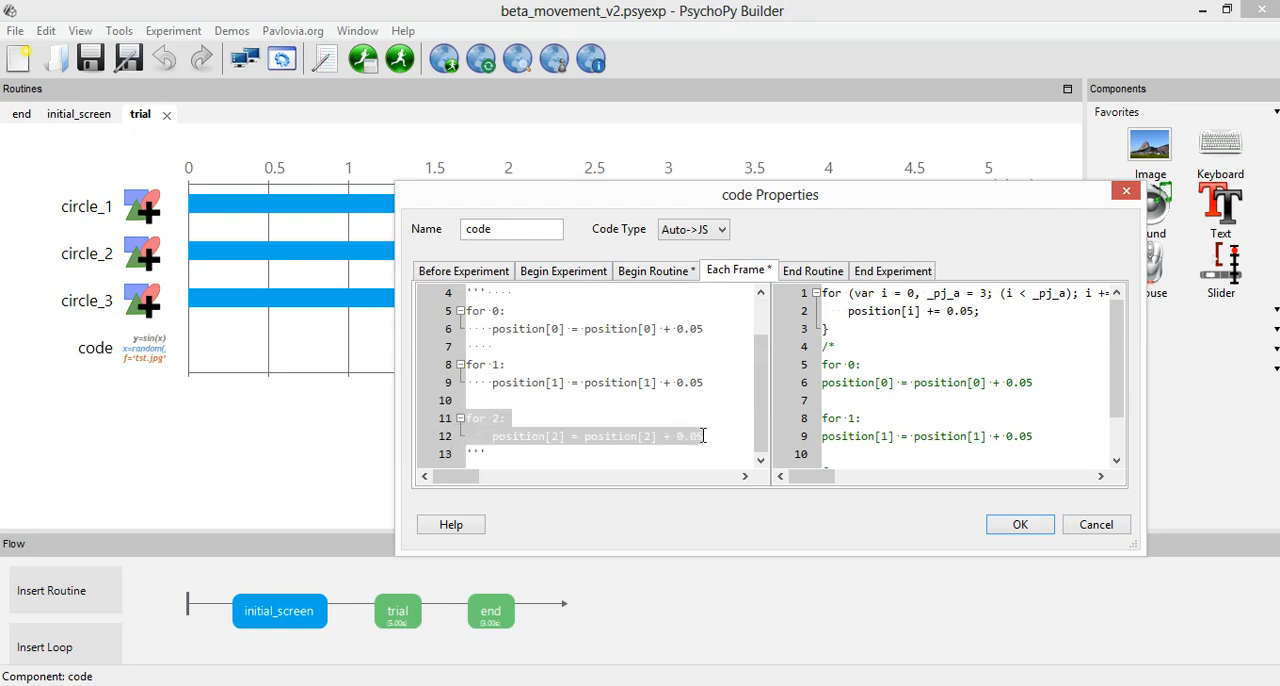
{"action": "left_click", "coordinate": [623, 378]}
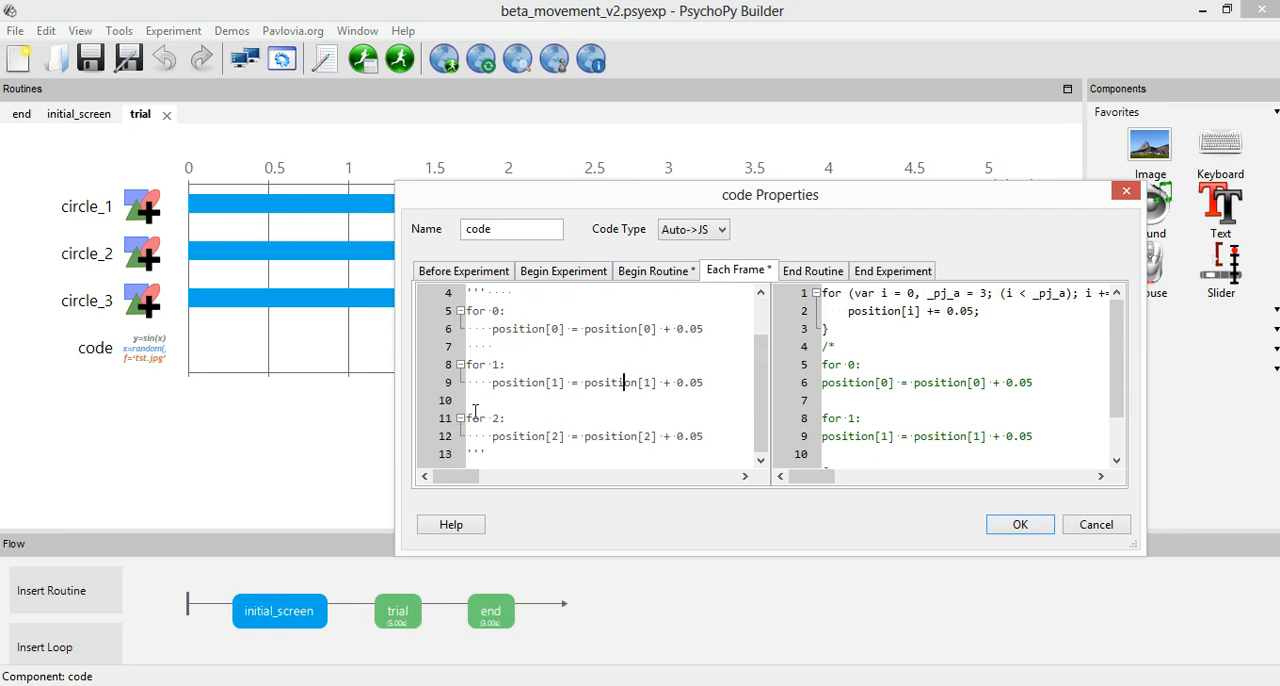
{"action": "left_click", "coordinate": [638, 272]}
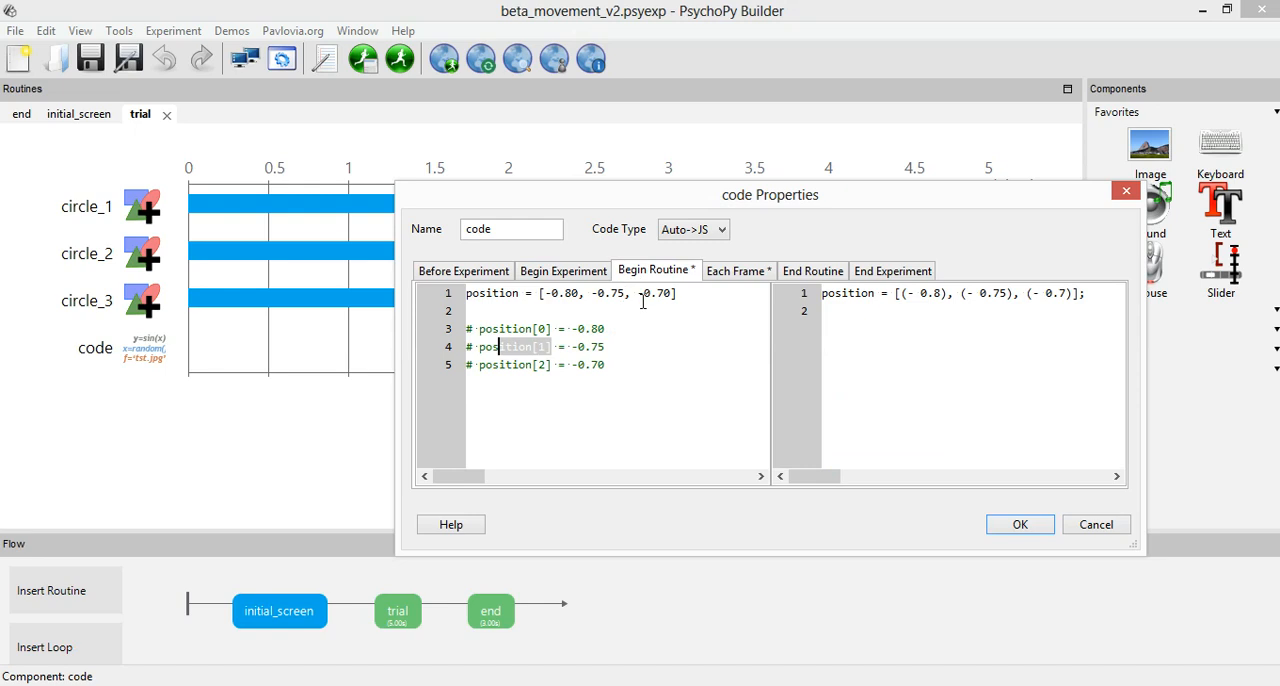
{"action": "left_click", "coordinate": [738, 272]}
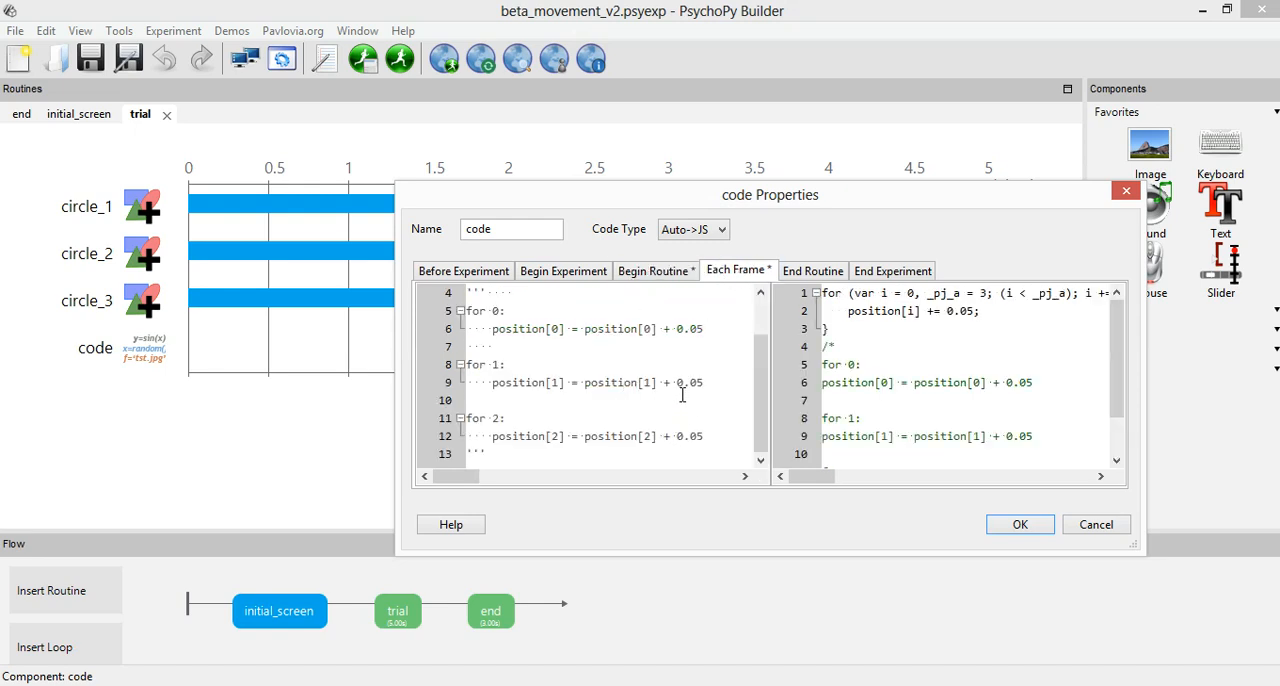
{"action": "scroll", "coordinate": [678, 422], "scroll_direction": "up", "scroll_amount": 1}
Add a second line, position = [-0.75, -0.70, -0.65], below the original list in the Begin Routine code.
{"action": "left_click", "coordinate": [653, 271]}
{"action": "left_click_drag", "start_coordinate": [691, 296], "coordinate": [441, 285]}
{"action": "key", "text": "ctrl+c"}
{"action": "key", "text": "End"}
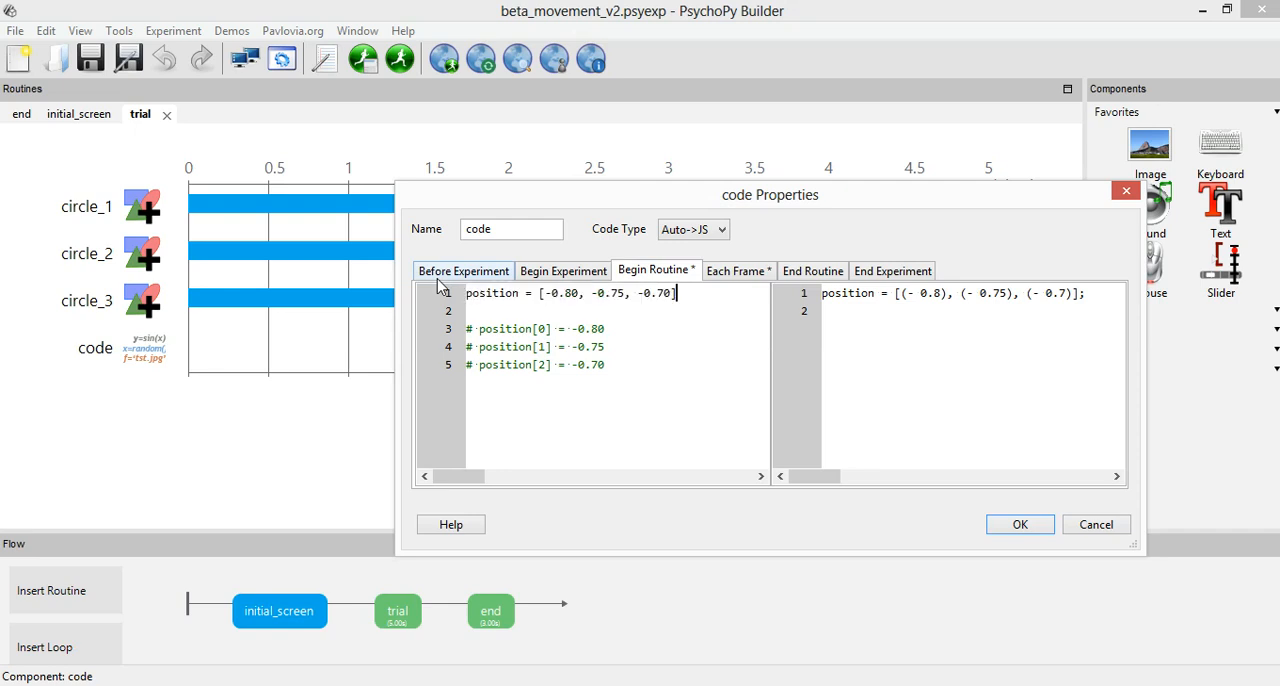
{"action": "key", "text": "Return"}
{"action": "key", "text": "Return"}
{"action": "key", "text": "ctrl+v"}
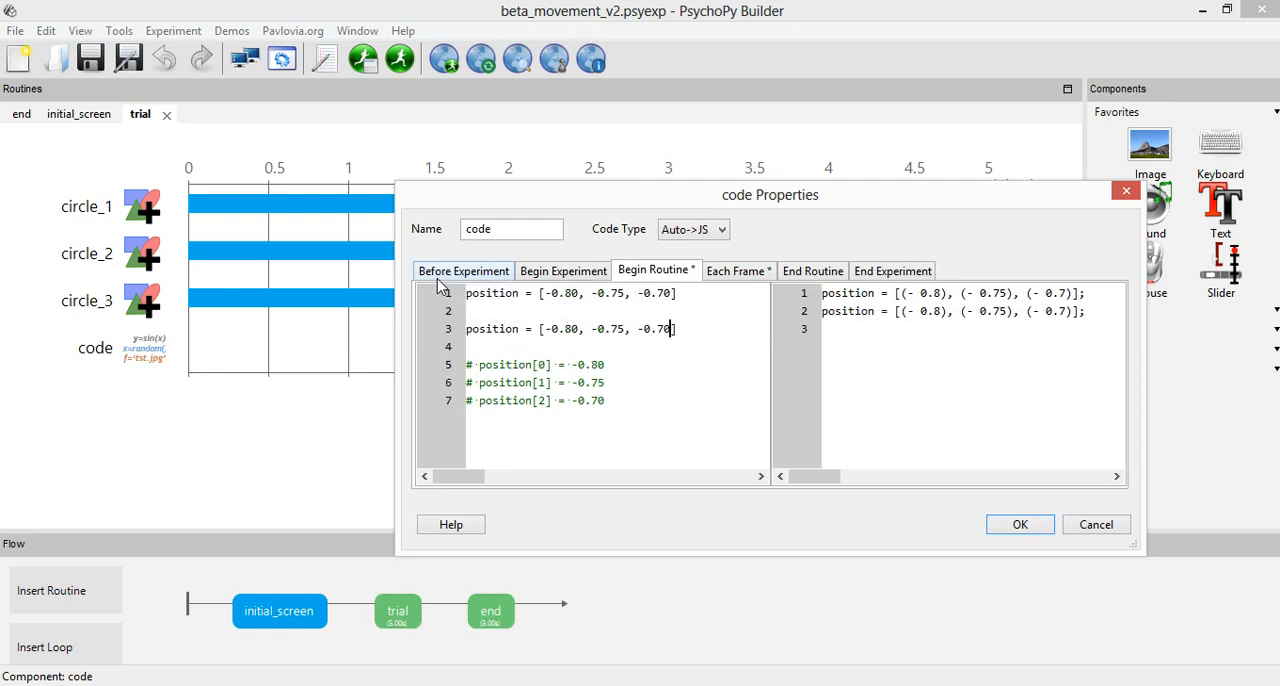
{"action": "key", "text": "BackSpace"}
{"action": "key", "text": "BackSpace"}
{"action": "key", "text": "BackSpace"}
{"action": "key", "text": "BackSpace"}
{"action": "key", "text": "BackSpace"}
{"action": "key", "text": "BackSpace"}
{"action": "key", "text": "BackSpace"}
{"action": "key", "text": "End"}
{"action": "type", "text": ", -0.65"}
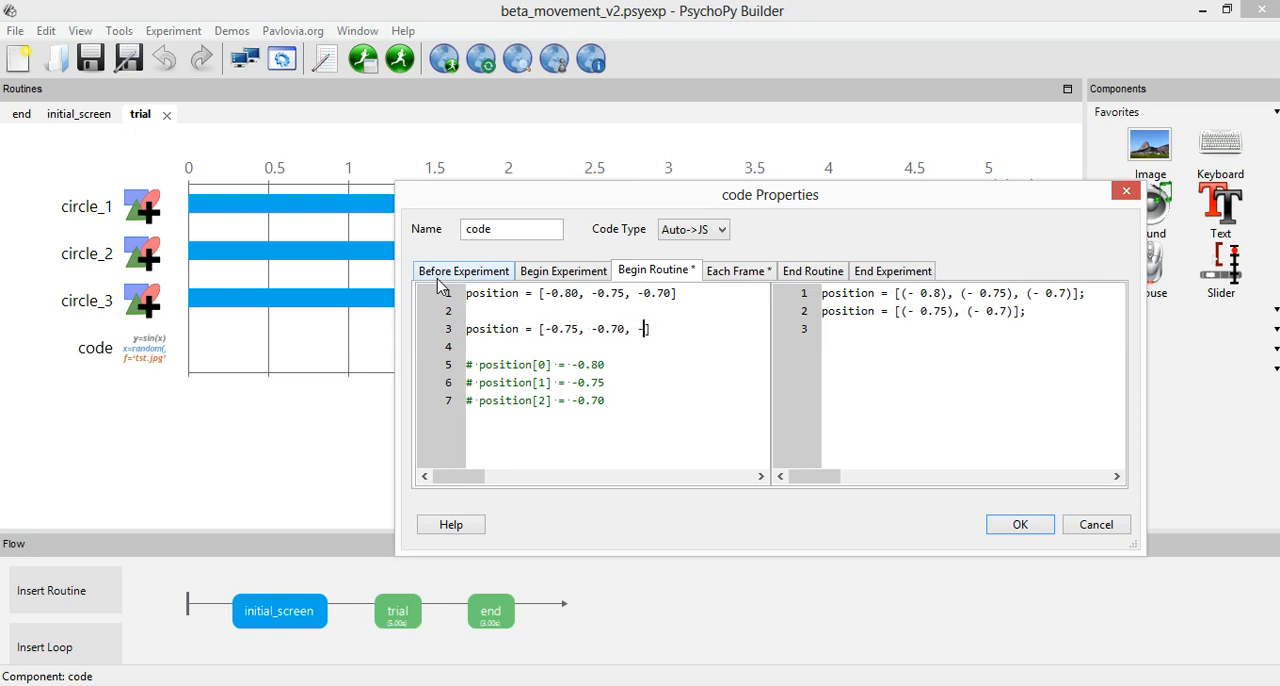
{"action": "key", "text": "Return"}
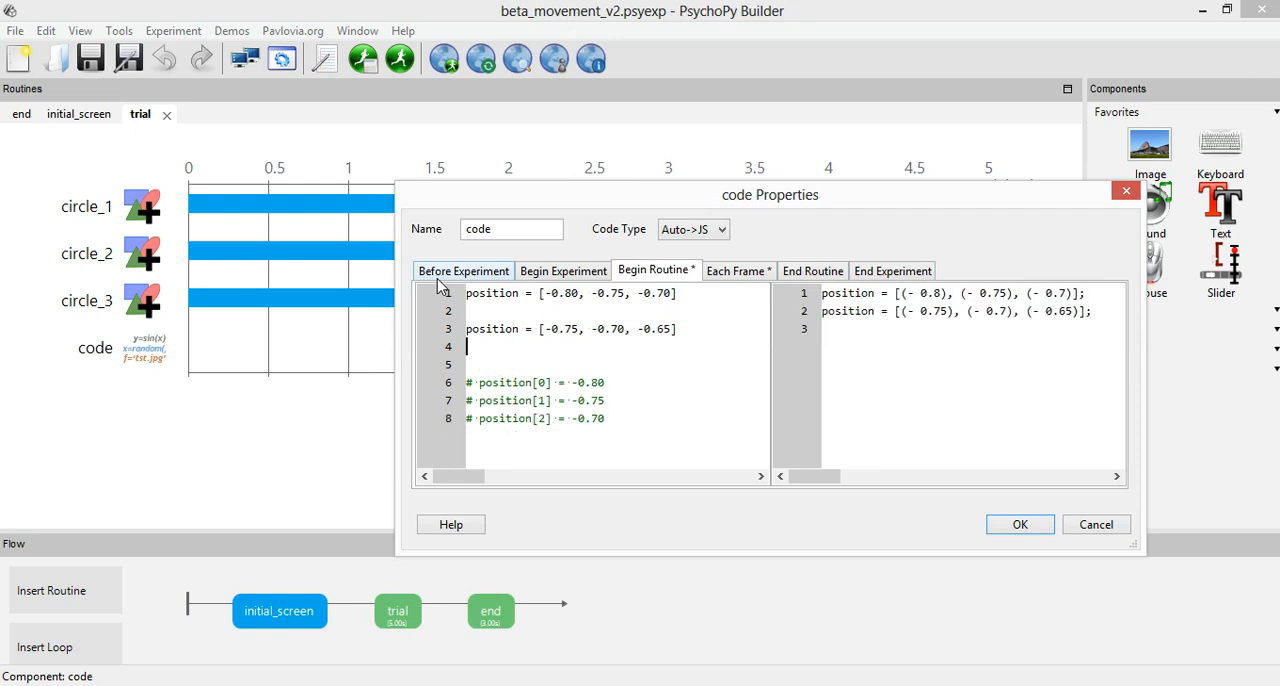
Add a third line, position = [-0.70, -0.65, -0.60], below the second list in the Begin Routine code.
{"action": "key", "text": "ctrl+v"}
{"action": "key", "text": "Return"}
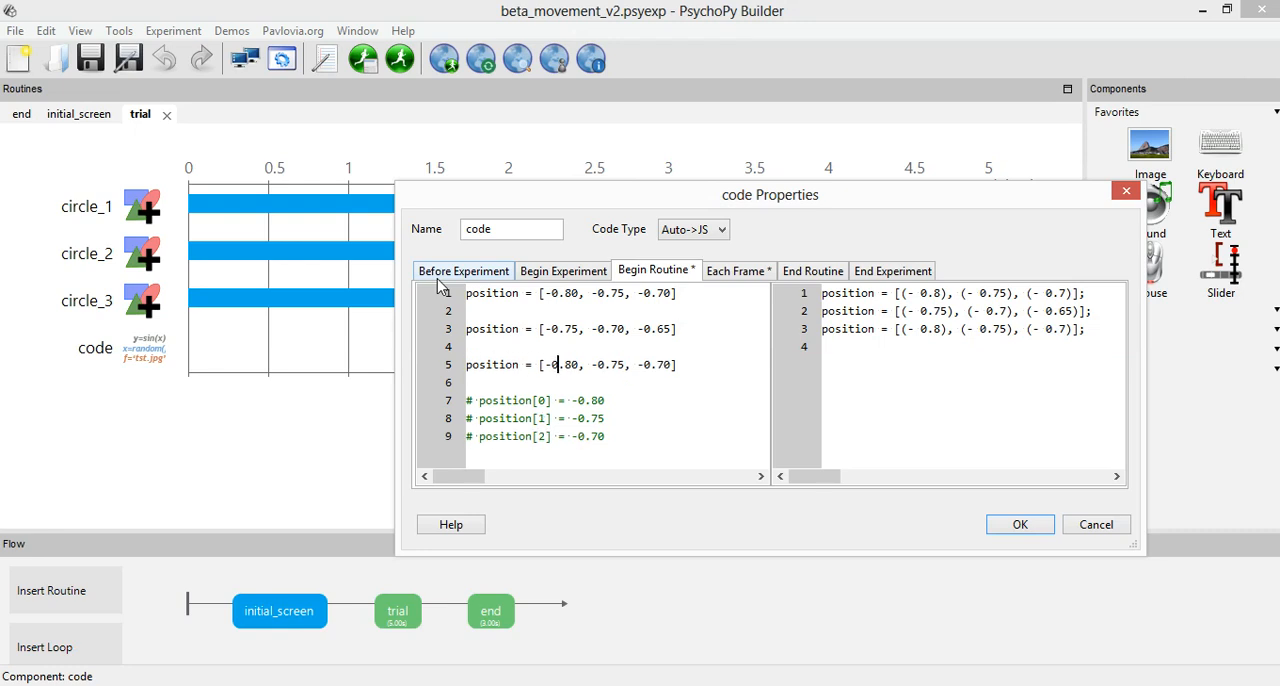
{"action": "key", "text": "shift+Right"}
{"action": "key", "text": "Right"}
{"action": "key", "text": "Right"}
{"action": "key", "text": "Right"}
{"action": "key", "text": "Right"}
{"action": "key", "text": "Right"}
{"action": "key", "text": "shift+Right"}
{"action": "key", "text": "shift+Right"}
{"action": "type", "text": "65"}
{"action": "key", "text": "shift+Right"}
{"action": "type", "text": "6"}
Delete the two added example position lists from the Begin Routine code, keeping the original list.
{"action": "left_click_drag", "start_coordinate": [472, 329], "coordinate": [695, 371]}
{"action": "left_click", "coordinate": [695, 371]}
{"action": "left_click_drag", "start_coordinate": [688, 364], "coordinate": [457, 333]}
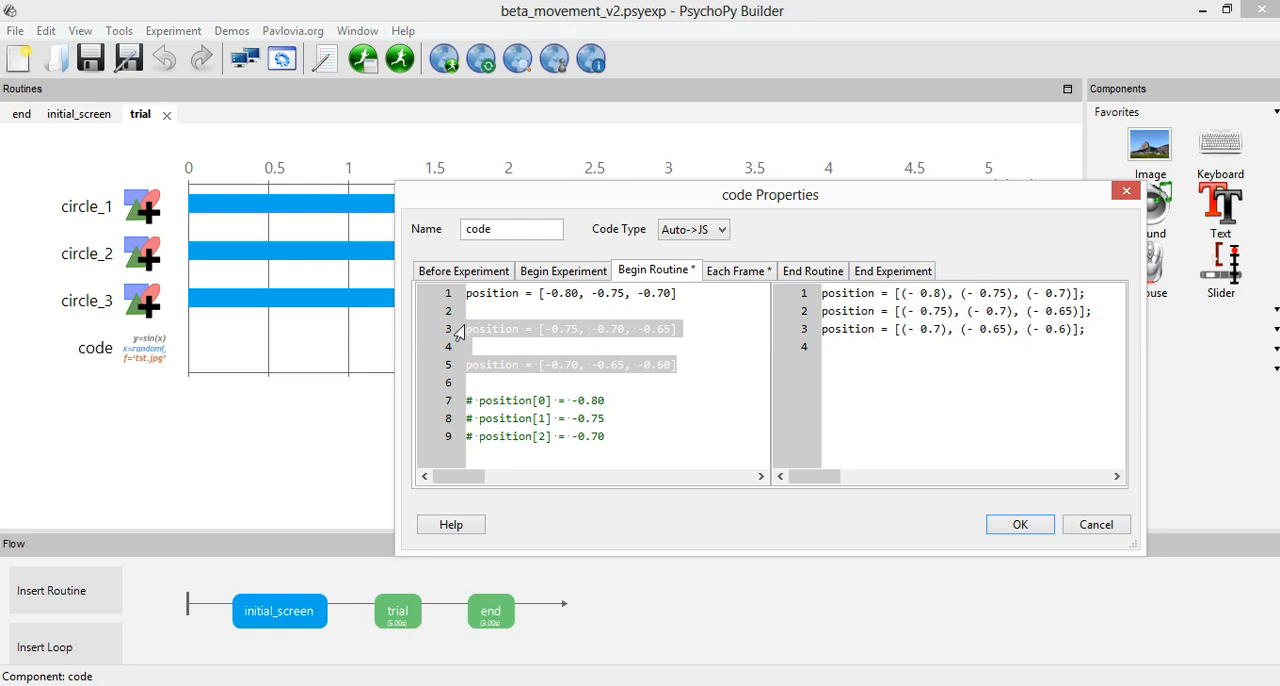
{"action": "key", "text": "Delete"}
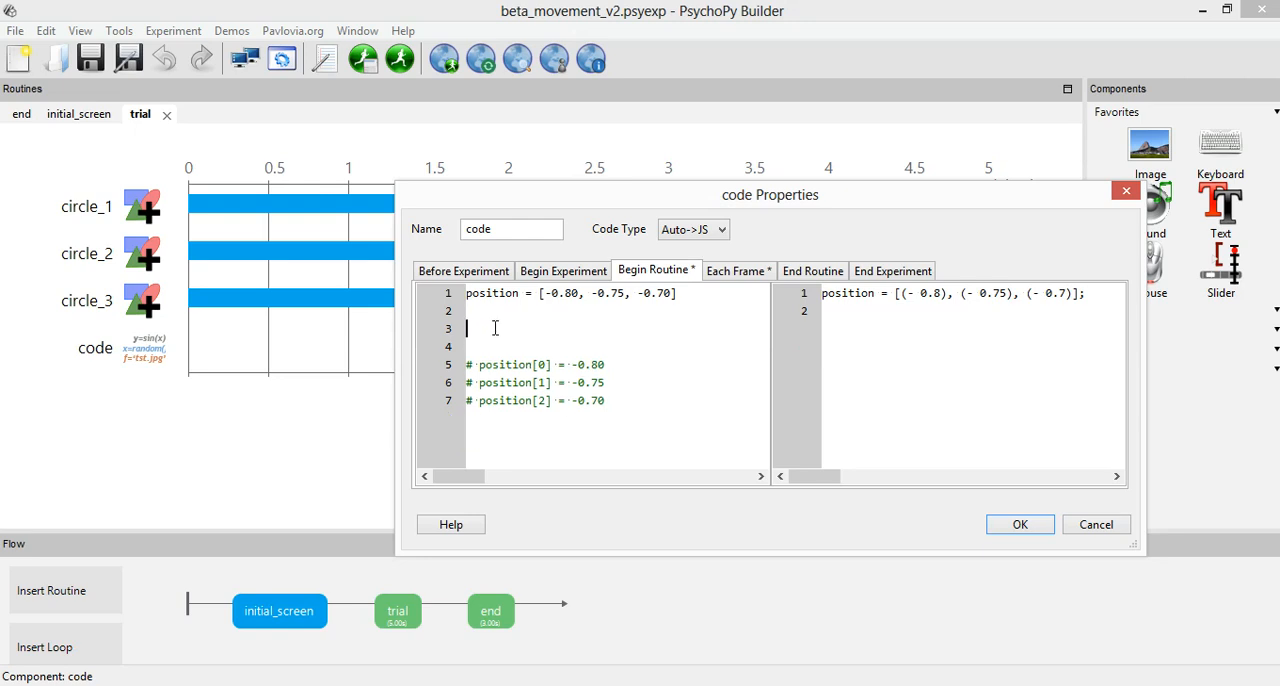
Remove the extra blank lines above the commented position values in the Begin Routine code and save the code component.
{"action": "key", "text": "Delete"}
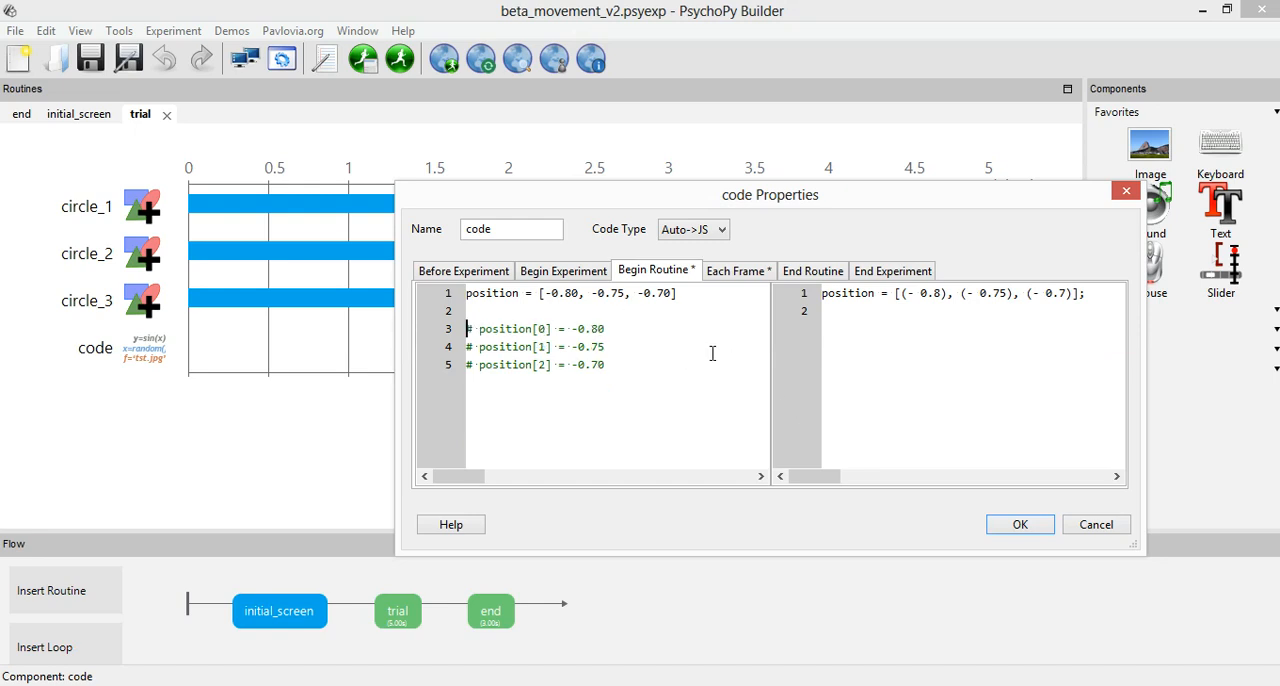
{"action": "left_click", "coordinate": [730, 270]}
{"action": "left_click", "coordinate": [1015, 524]}
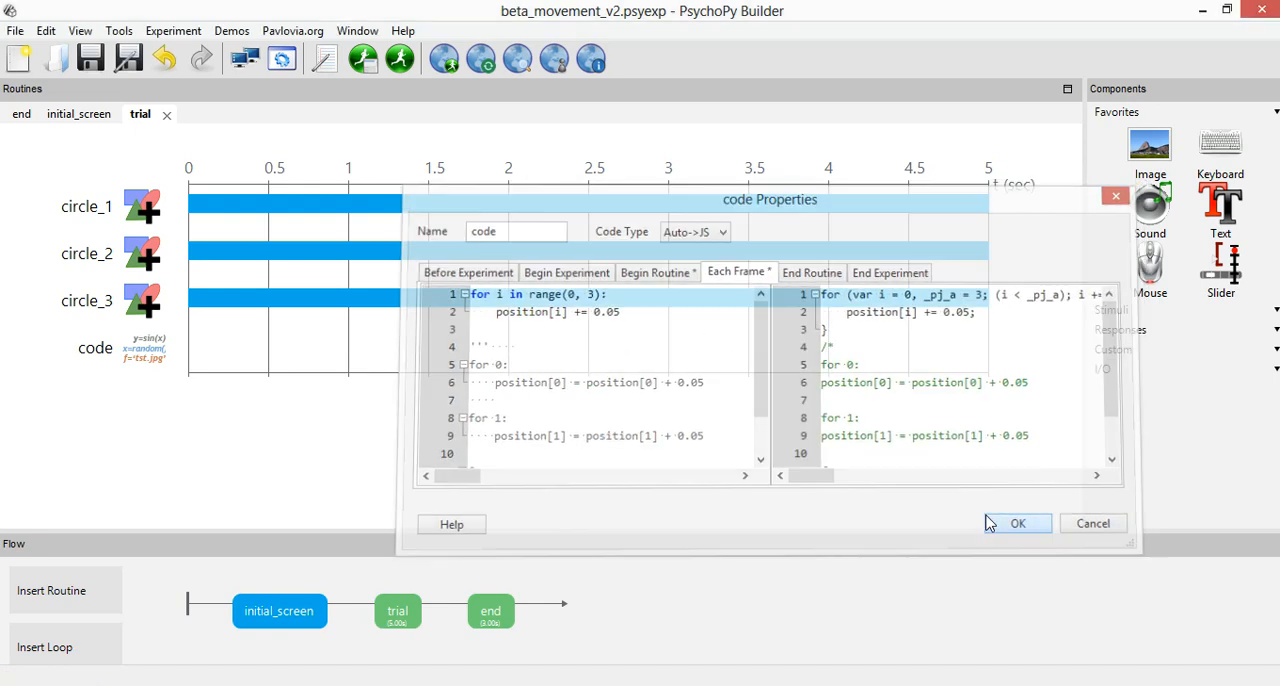
Check the x coordinate expression and update setting of circle_1's position, then accept its properties.
{"action": "left_click", "coordinate": [141, 210]}
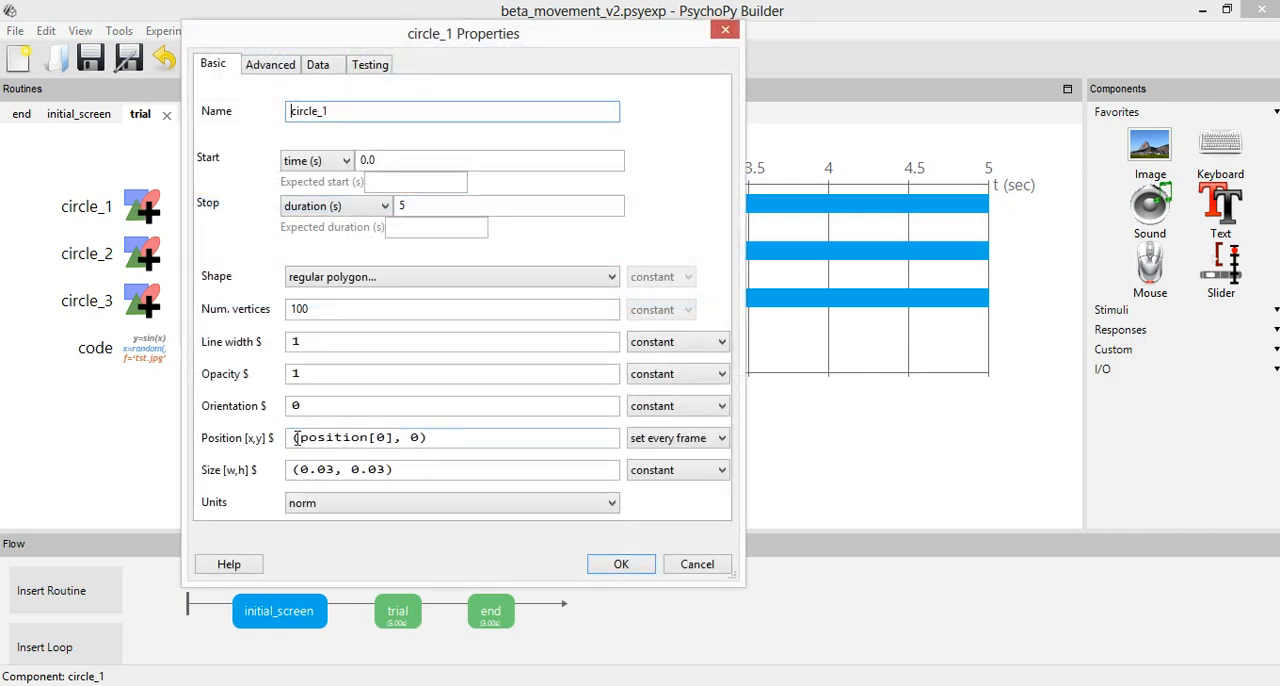
{"action": "left_click_drag", "start_coordinate": [299, 437], "coordinate": [385, 437]}
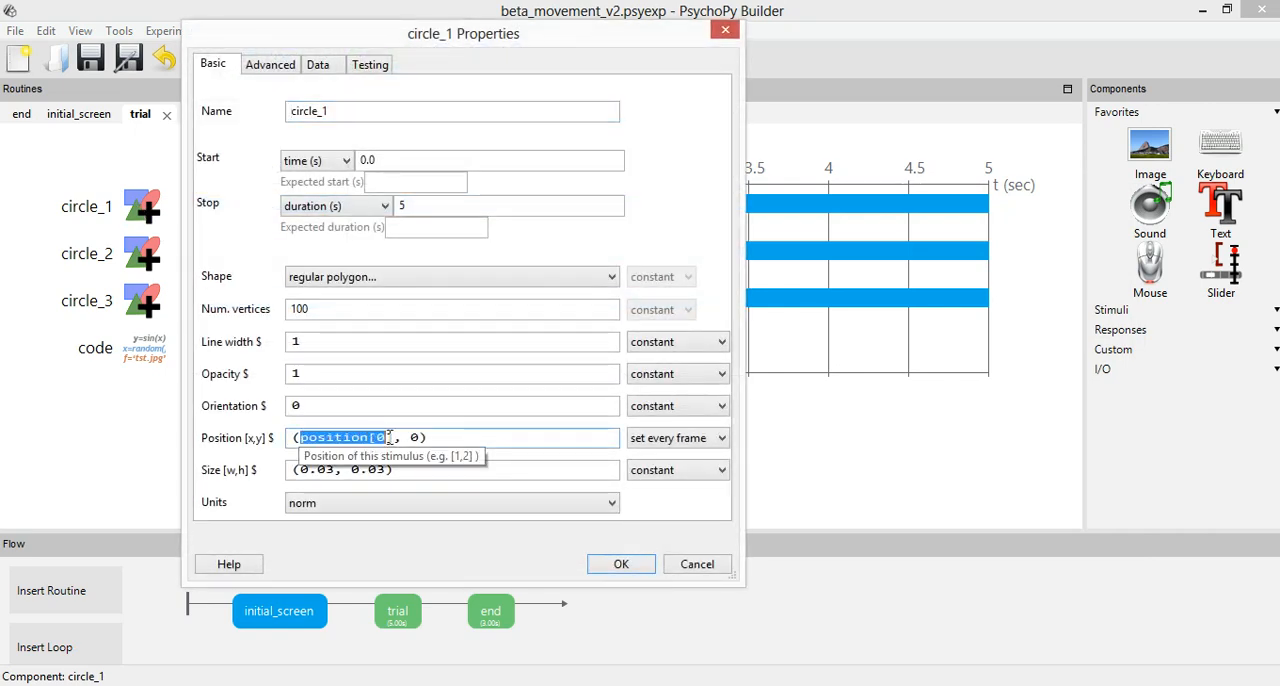
{"action": "left_click", "coordinate": [393, 437]}
{"action": "left_click_drag", "start_coordinate": [393, 437], "coordinate": [300, 437]}
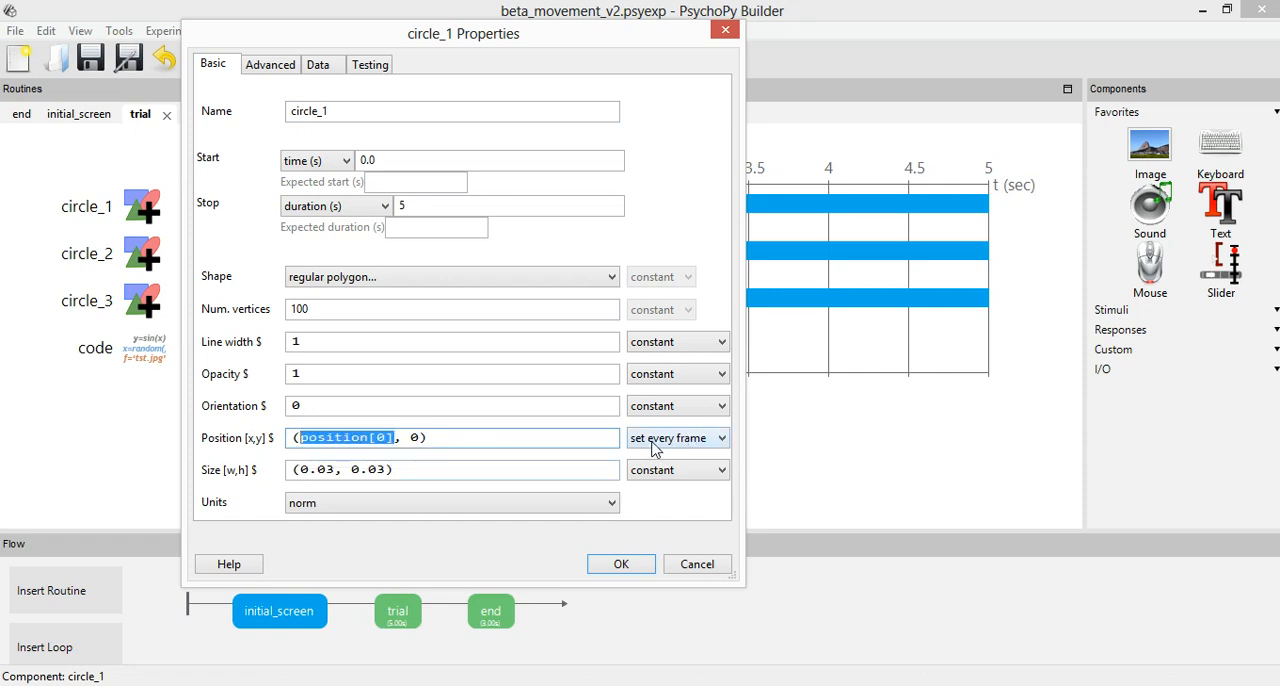
{"action": "left_click", "coordinate": [641, 563]}
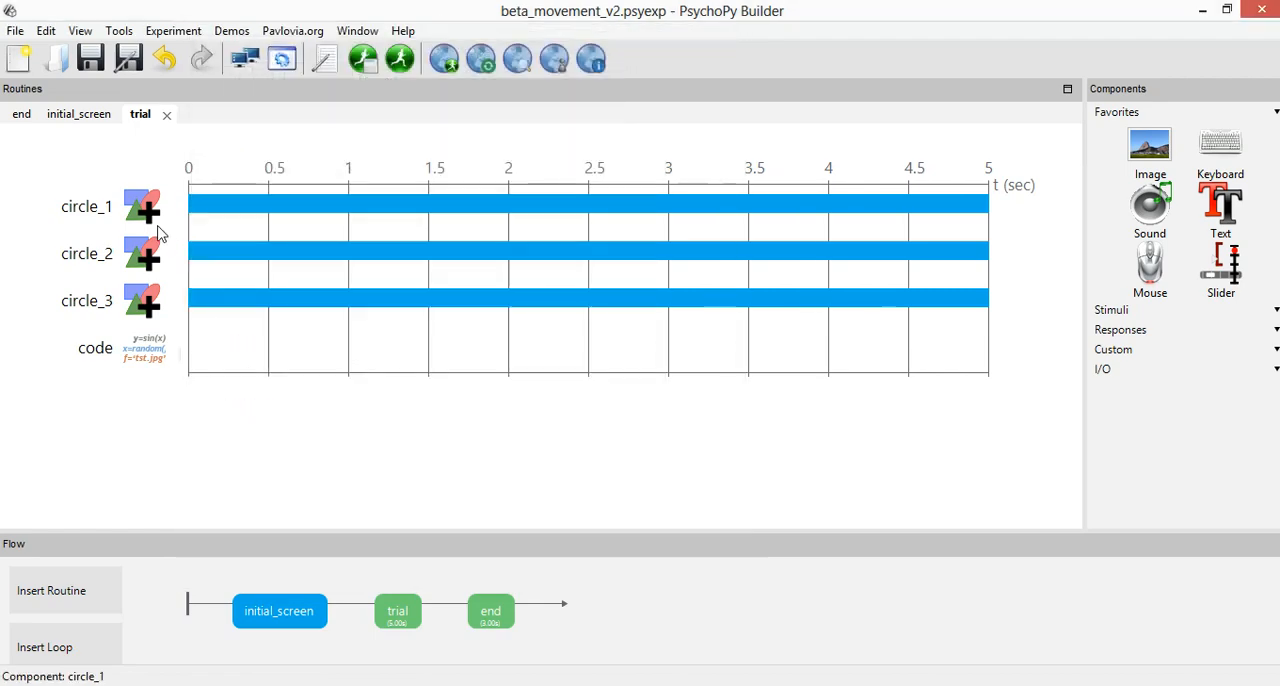
Check which element of the position list circle_2 uses for its x coordinate and how often it updates.
{"action": "left_click", "coordinate": [143, 258]}
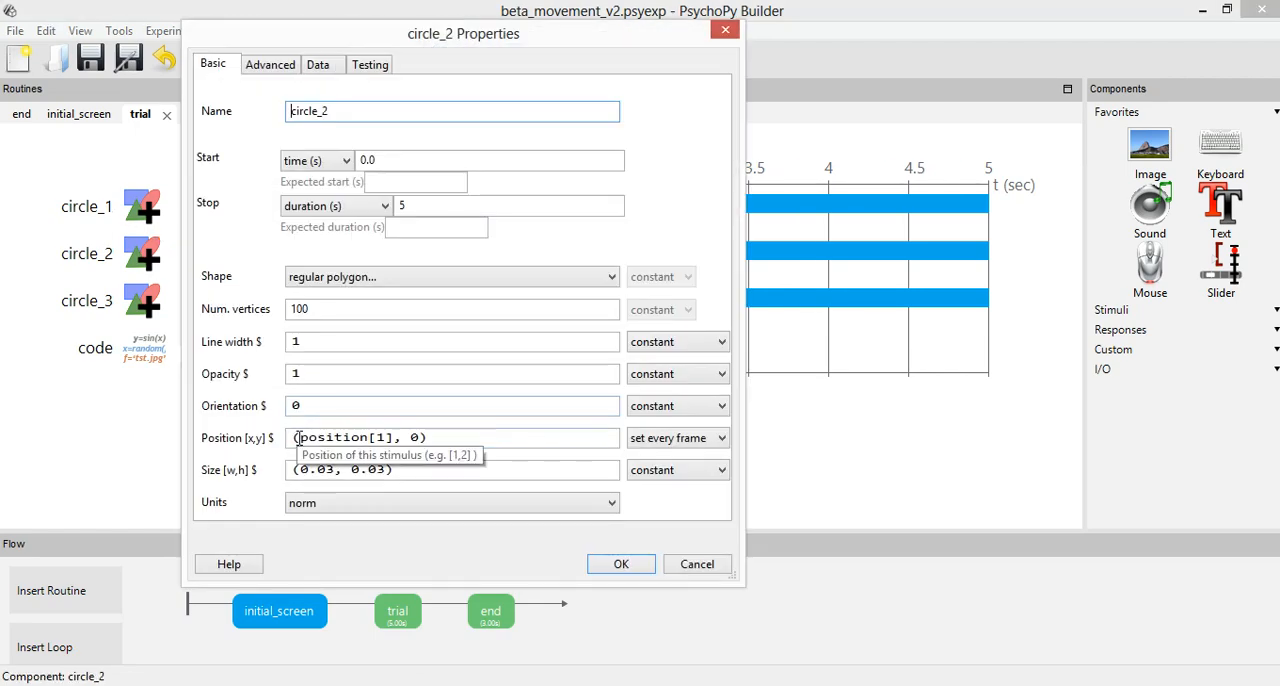
{"action": "left_click_drag", "start_coordinate": [298, 437], "coordinate": [388, 437]}
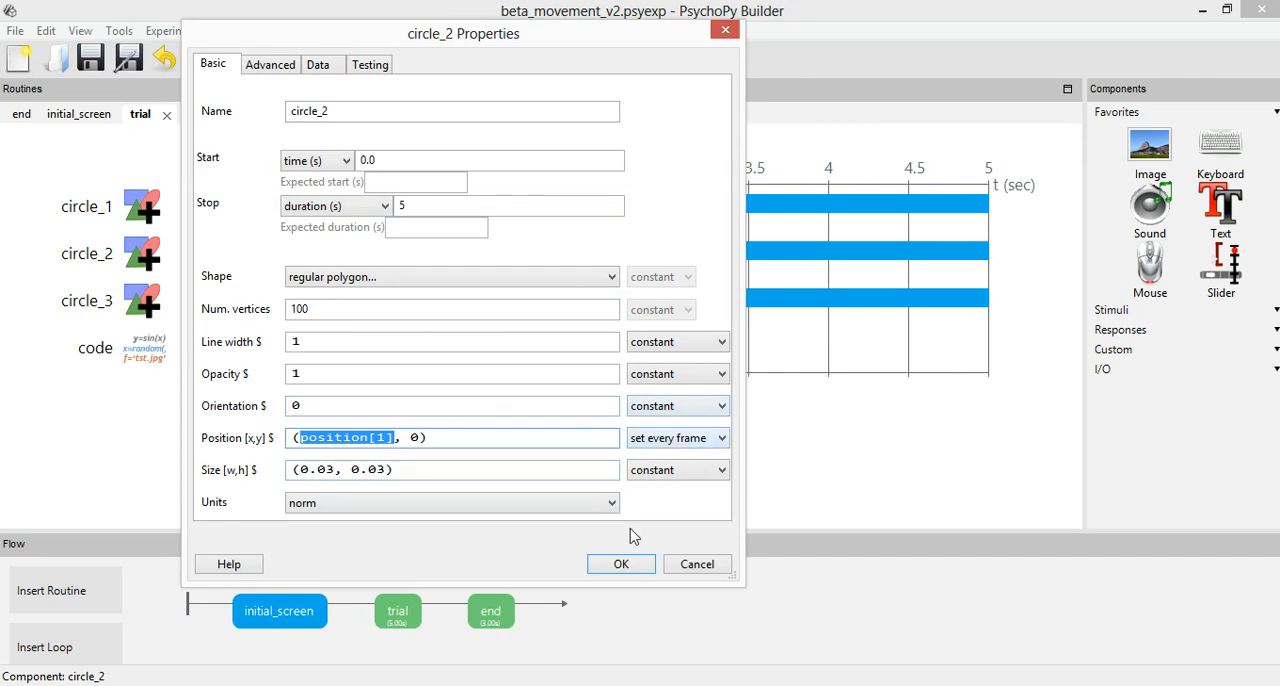
{"action": "left_click", "coordinate": [627, 571]}
Inspect circle_3's x and y position values and their update setting, leaving its properties without changes.
{"action": "left_click", "coordinate": [143, 305]}
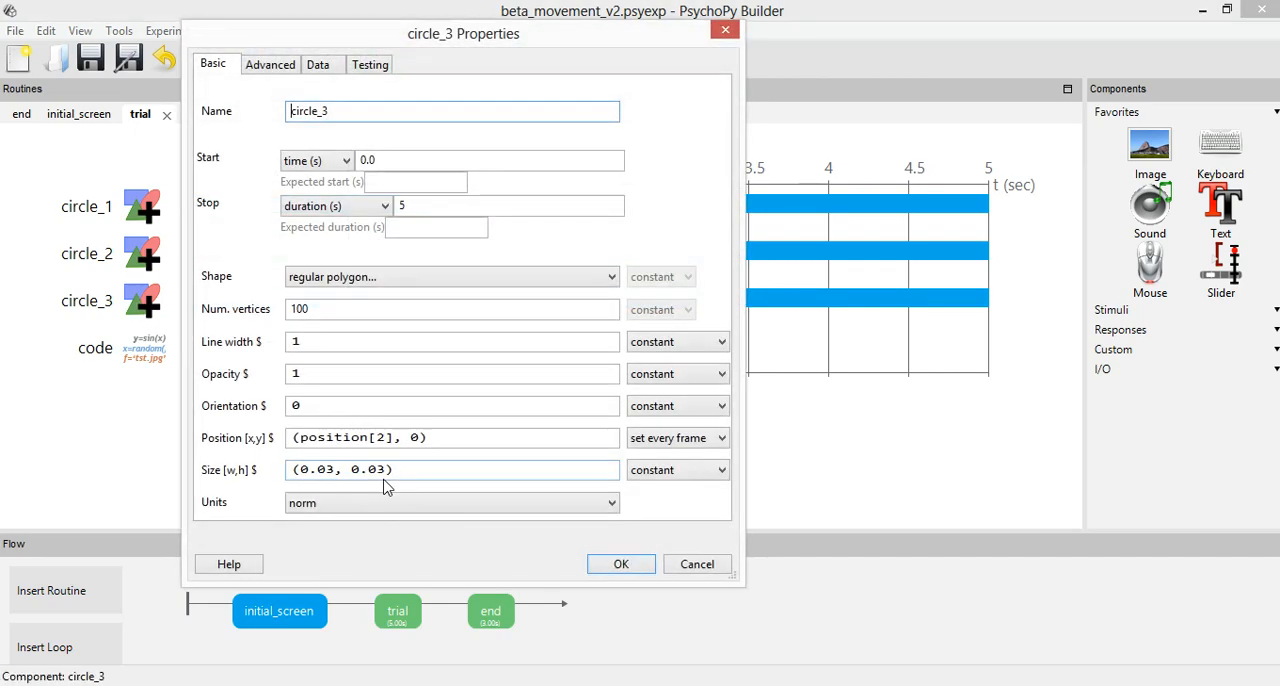
{"action": "left_click_drag", "start_coordinate": [300, 444], "coordinate": [390, 440]}
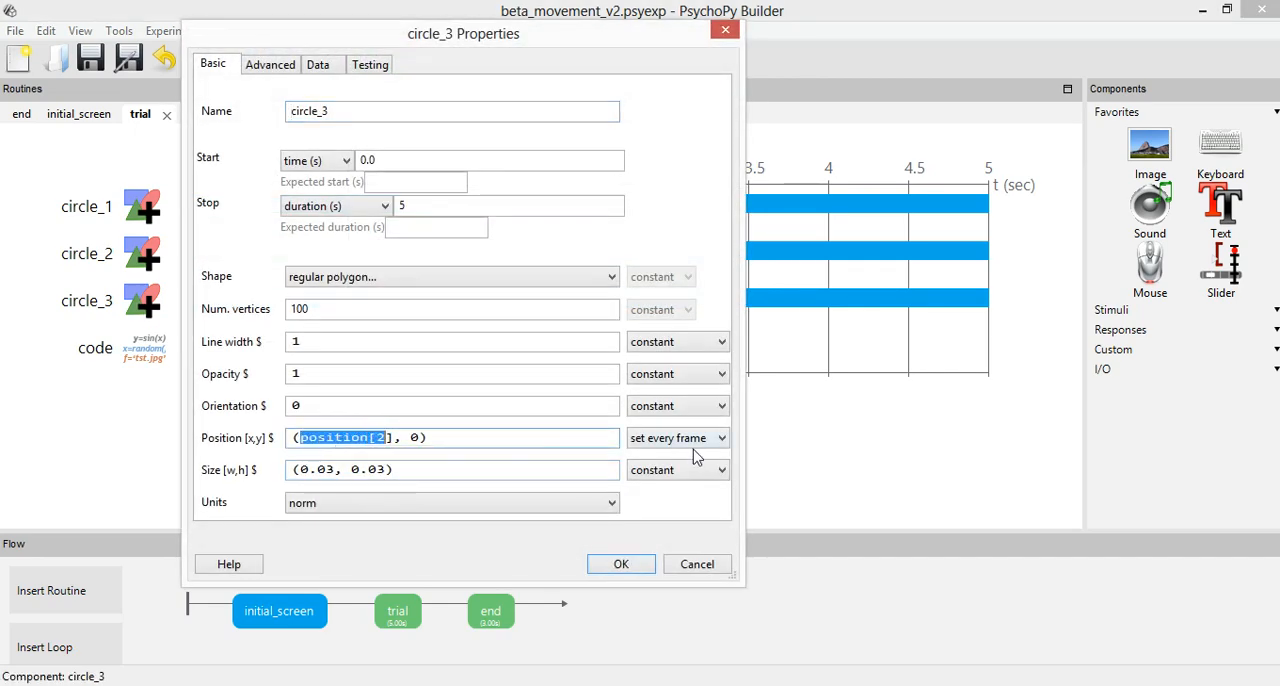
{"action": "left_click", "coordinate": [412, 438]}
{"action": "double_click", "coordinate": [415, 438]}
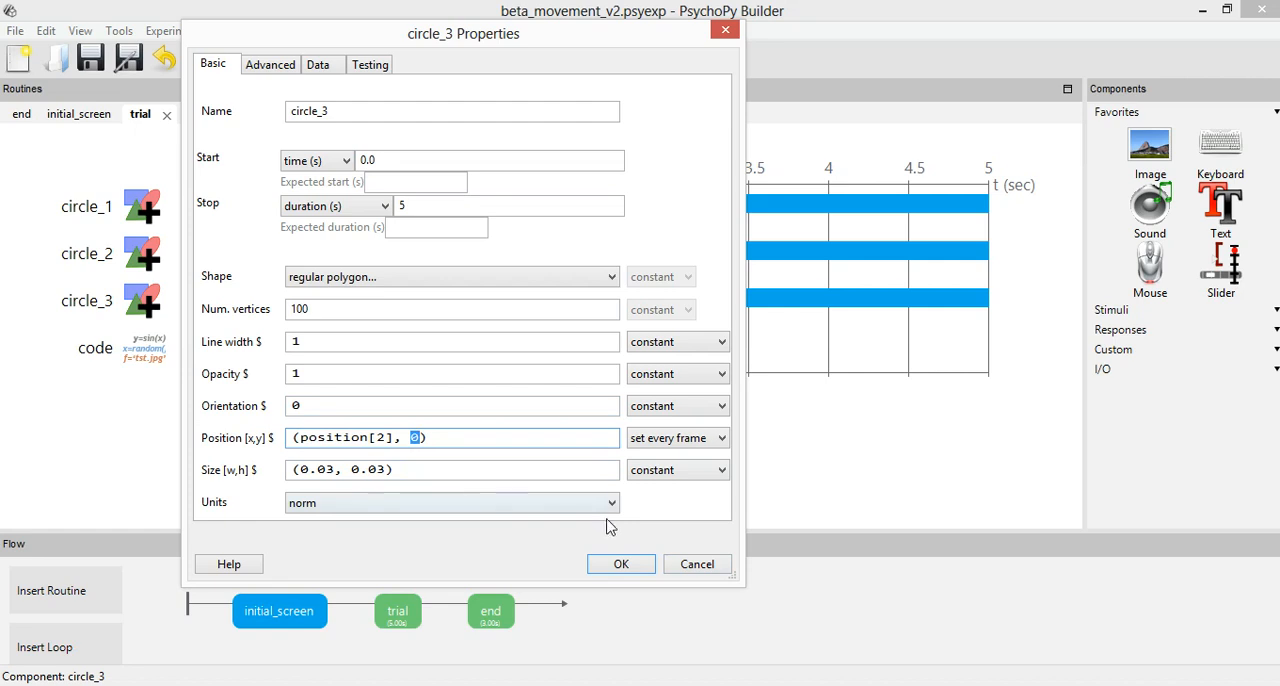
{"action": "left_click", "coordinate": [706, 570]}
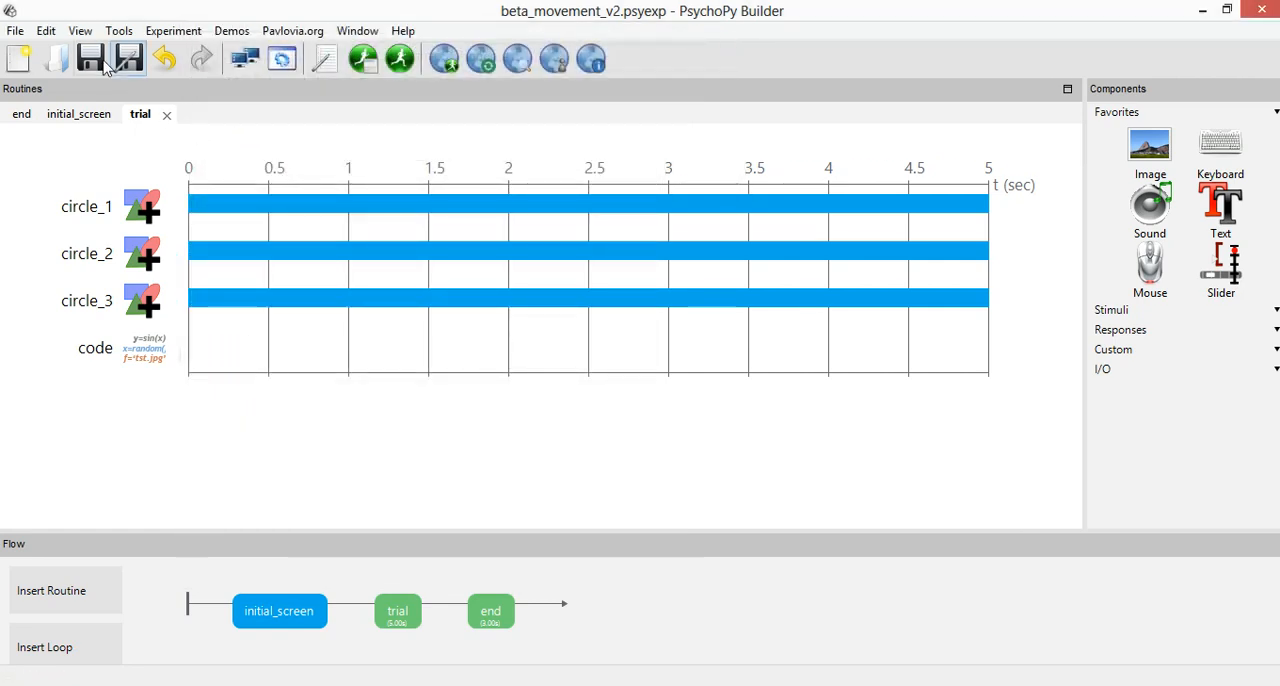
Run the beta_movement_v2 experiment and continue past its initial screen to watch the circles move.
{"action": "left_click", "coordinate": [401, 68]}
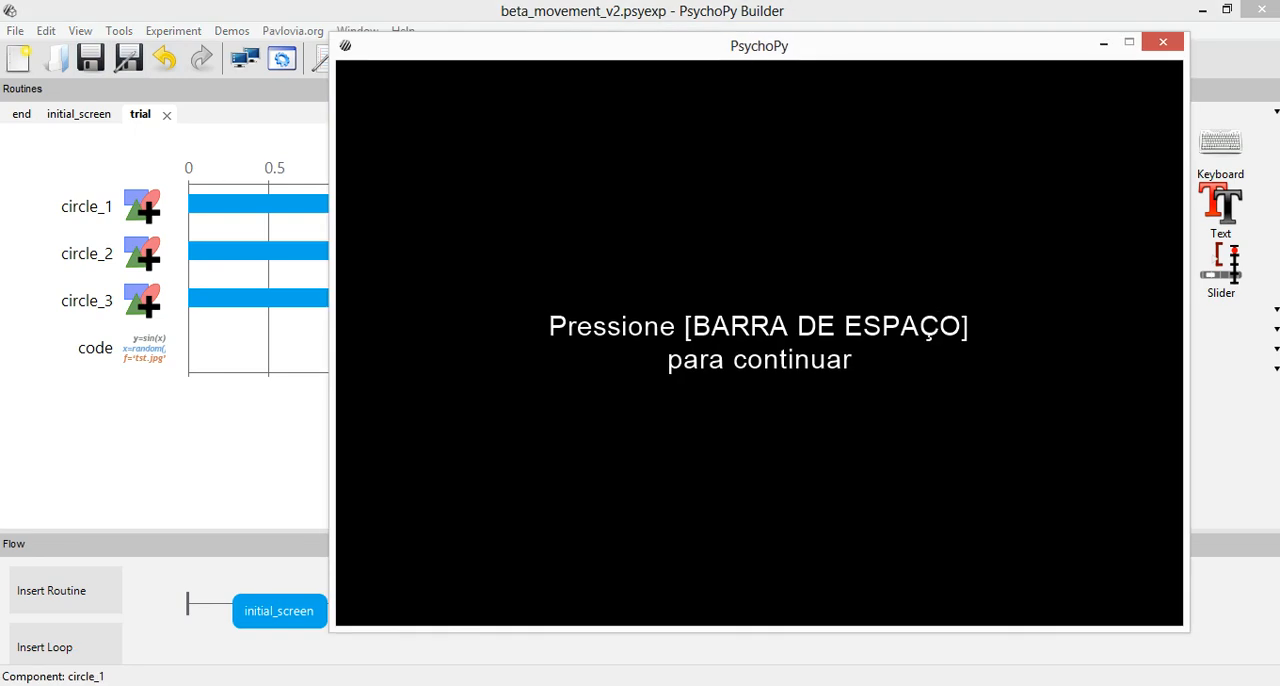
{"action": "key", "text": "space"}
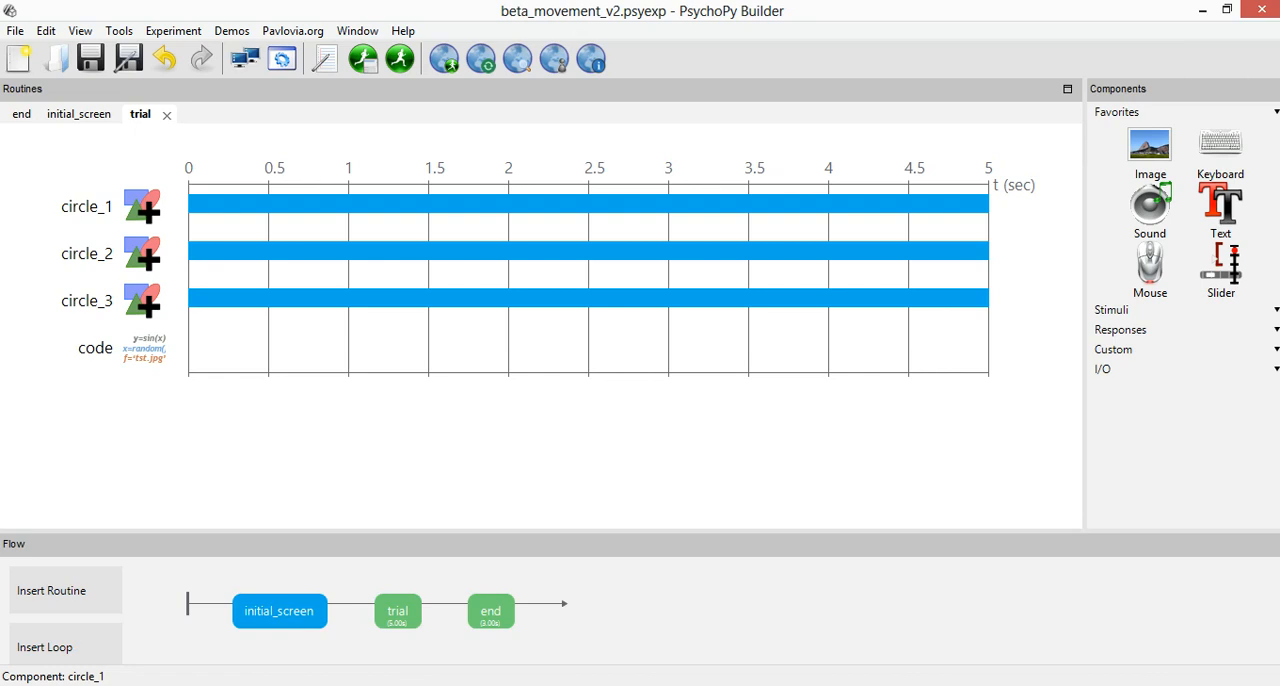
Switch to the Aula 020 - roteiro document in Word and review the outline items for versions 2 to 4.
{"action": "left_click", "coordinate": [272, 685]}
{"action": "scroll", "coordinate": [266, 507], "scroll_direction": "down", "scroll_amount": 1}
{"action": "scroll", "coordinate": [265, 507], "scroll_direction": "down", "scroll_amount": 1}
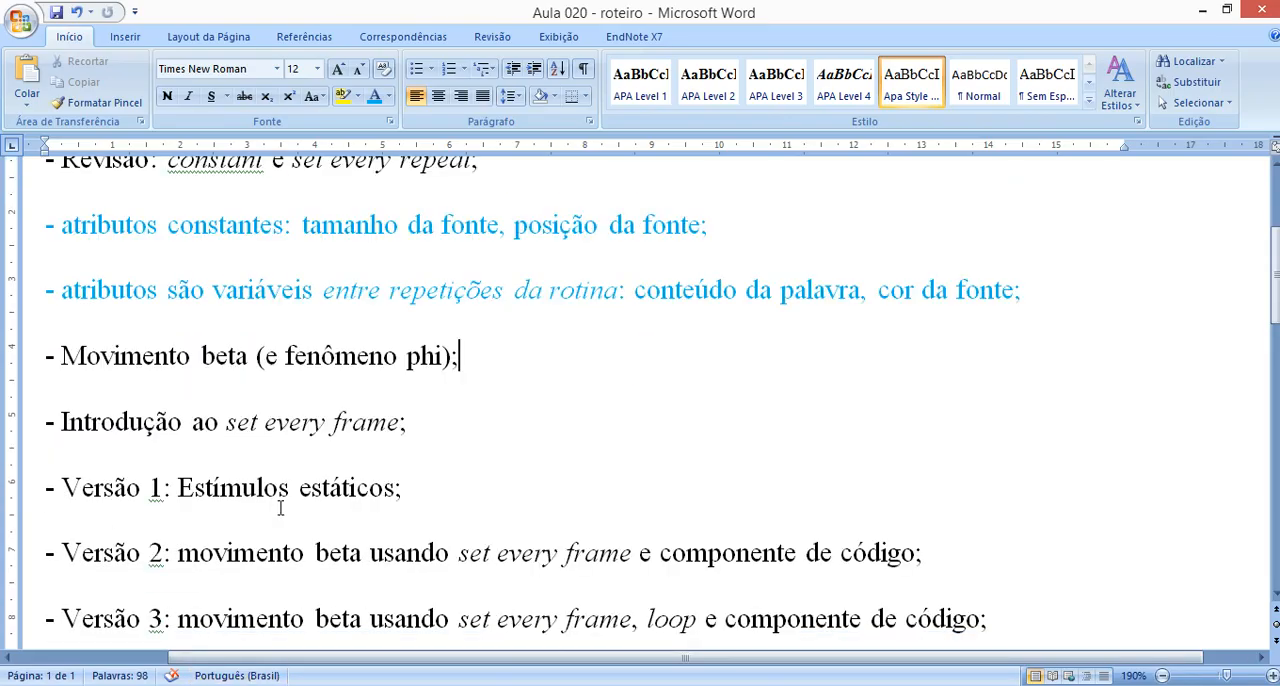
{"action": "scroll", "coordinate": [135, 543], "scroll_direction": "down", "scroll_amount": 1}
{"action": "left_click_drag", "start_coordinate": [62, 478], "coordinate": [423, 480]}
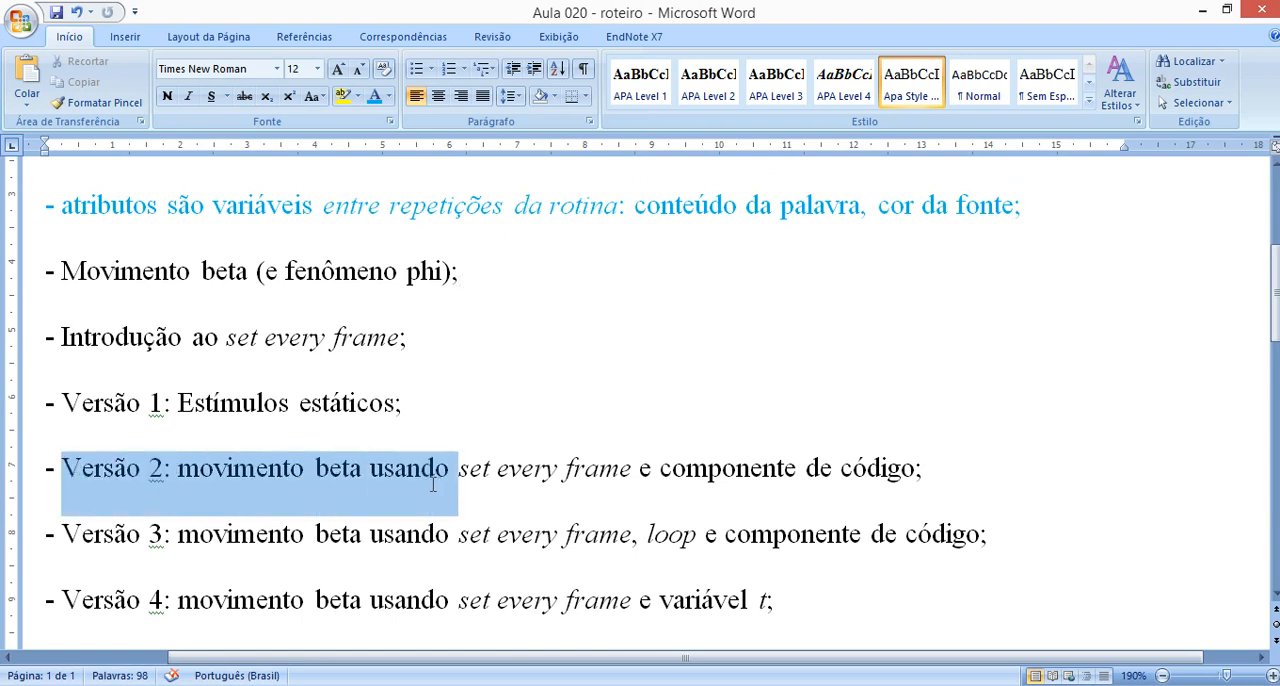
{"action": "left_click", "coordinate": [288, 487]}
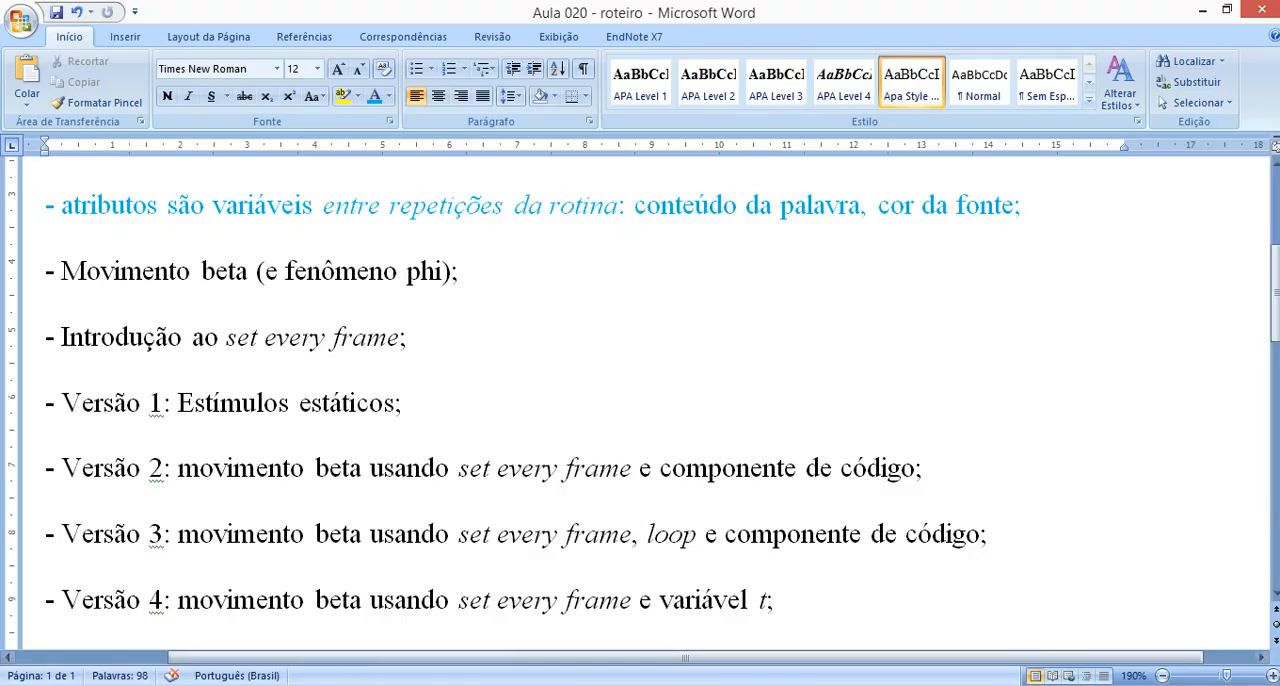
Switch to beta_movement_v3 in PsychoPy Builder and review the trial routine's Begin Routine and Each Frame code.
{"action": "left_click", "coordinate": [262, 684]}
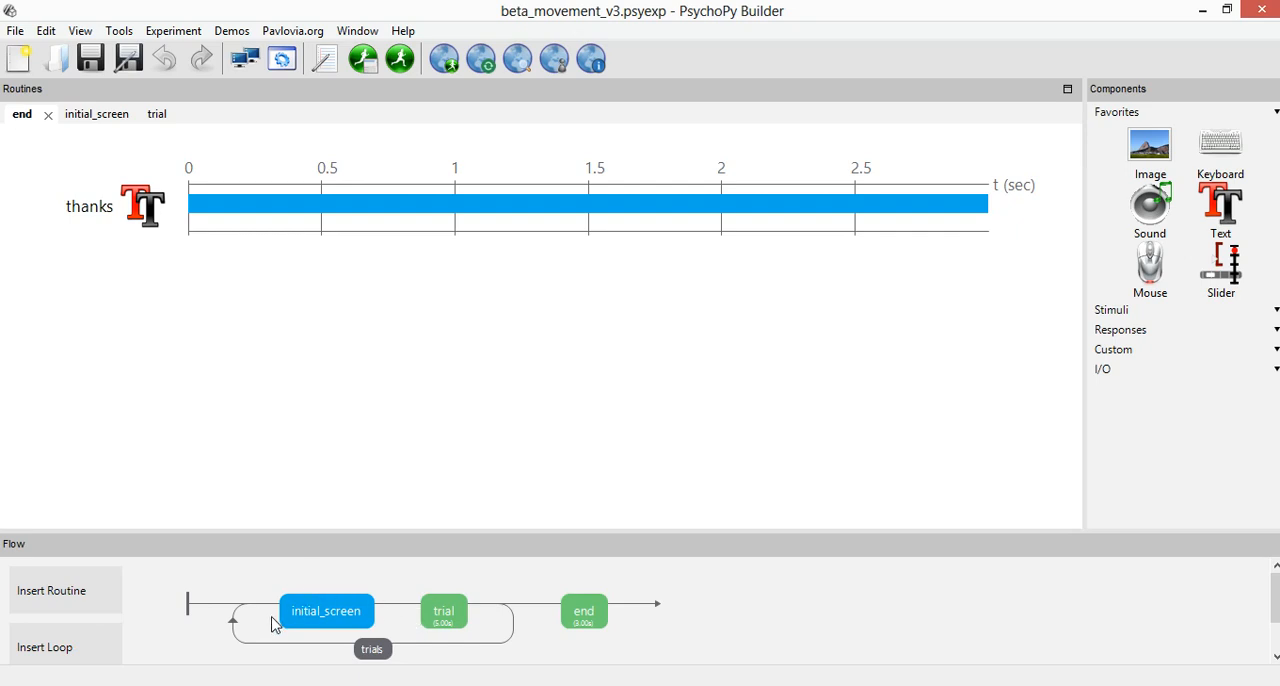
{"action": "left_click", "coordinate": [446, 617]}
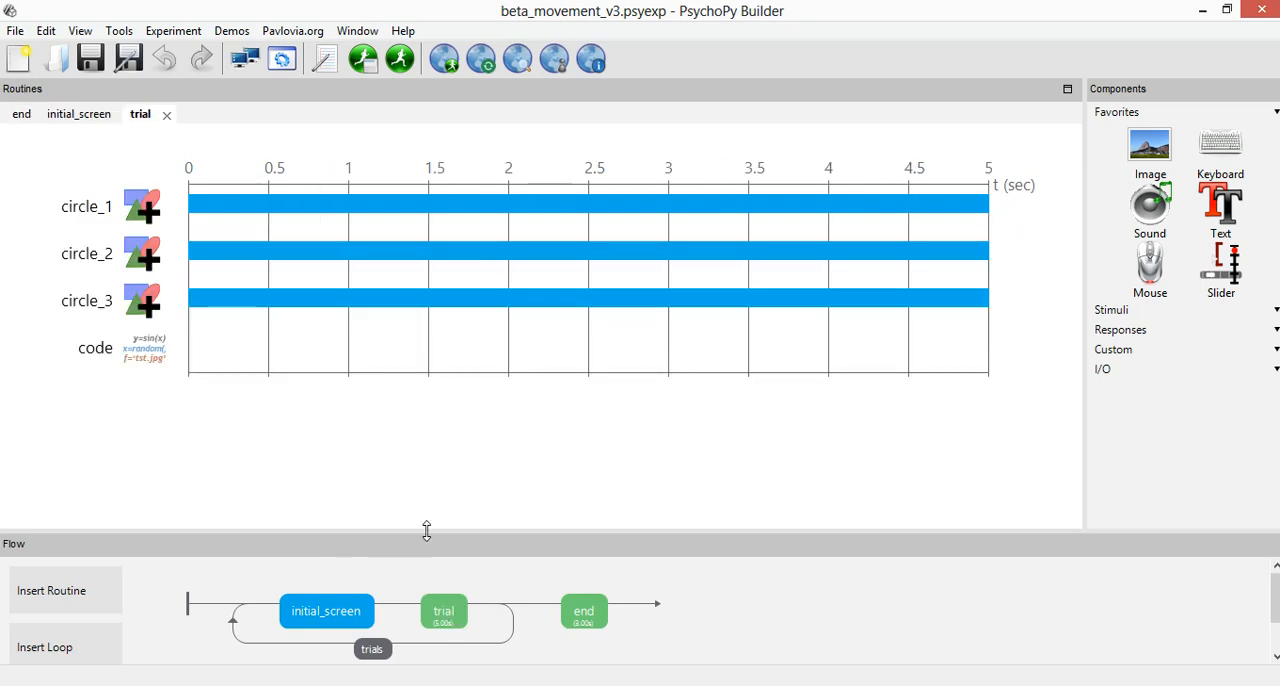
{"action": "left_click", "coordinate": [142, 360]}
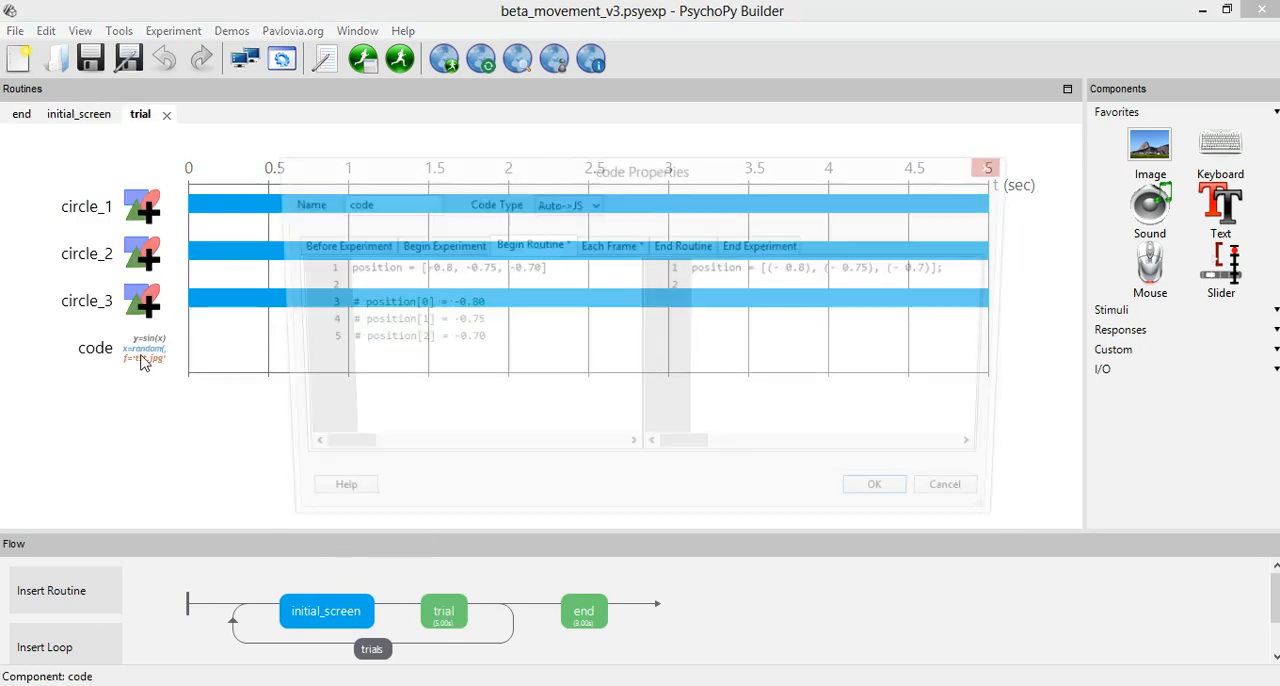
{"action": "left_click", "coordinate": [585, 250]}
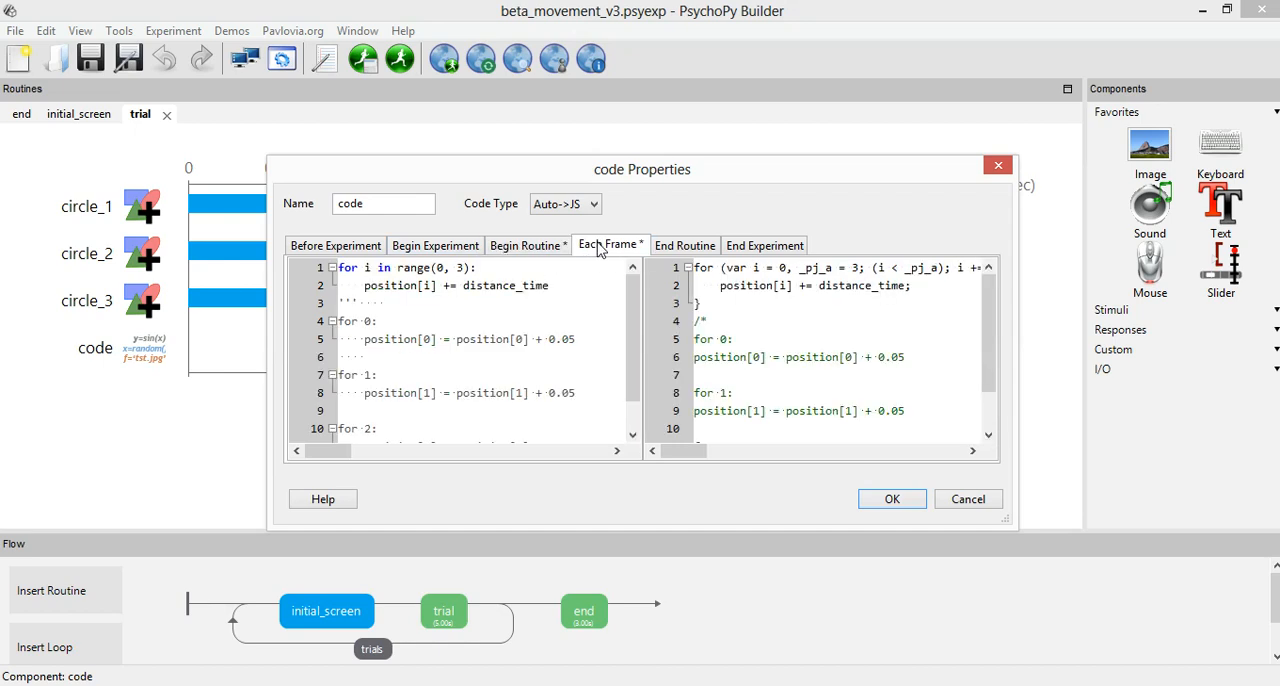
{"action": "left_click", "coordinate": [522, 250]}
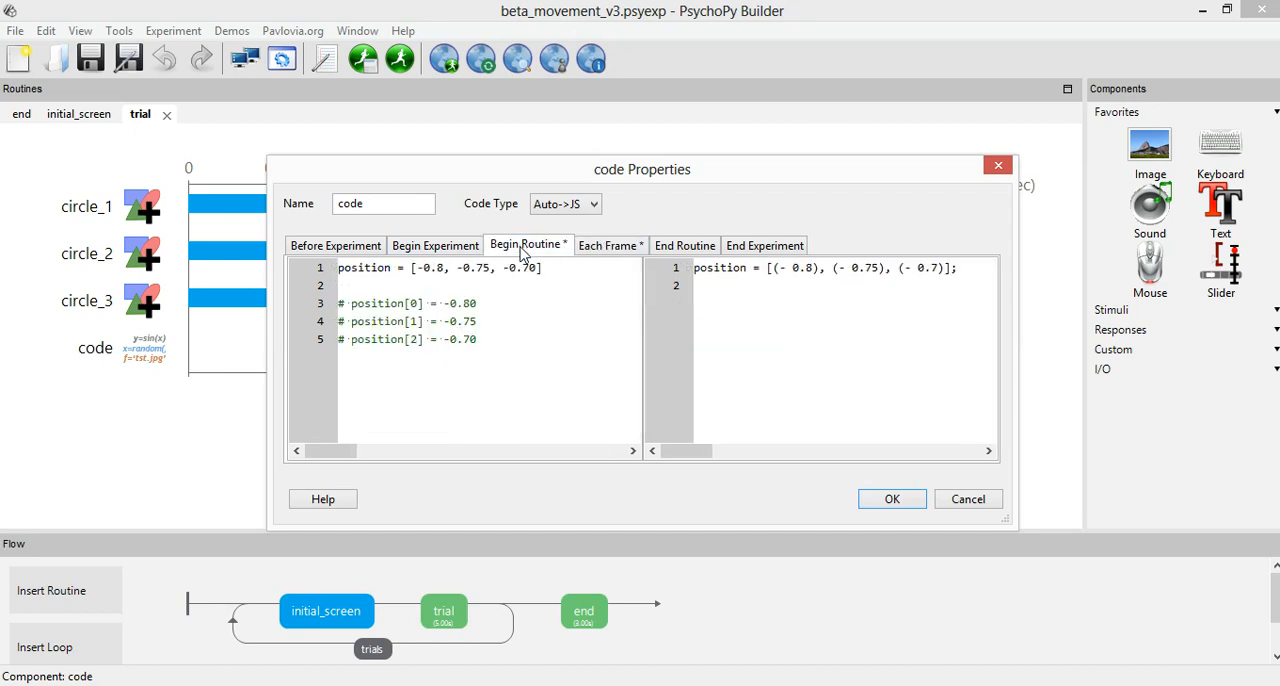
Compare the distance_time variable in the Each Frame loop with the fixed 0.05 increment, then close the code component without changes.
{"action": "left_click", "coordinate": [598, 247]}
{"action": "left_click_drag", "start_coordinate": [550, 287], "coordinate": [463, 287]}
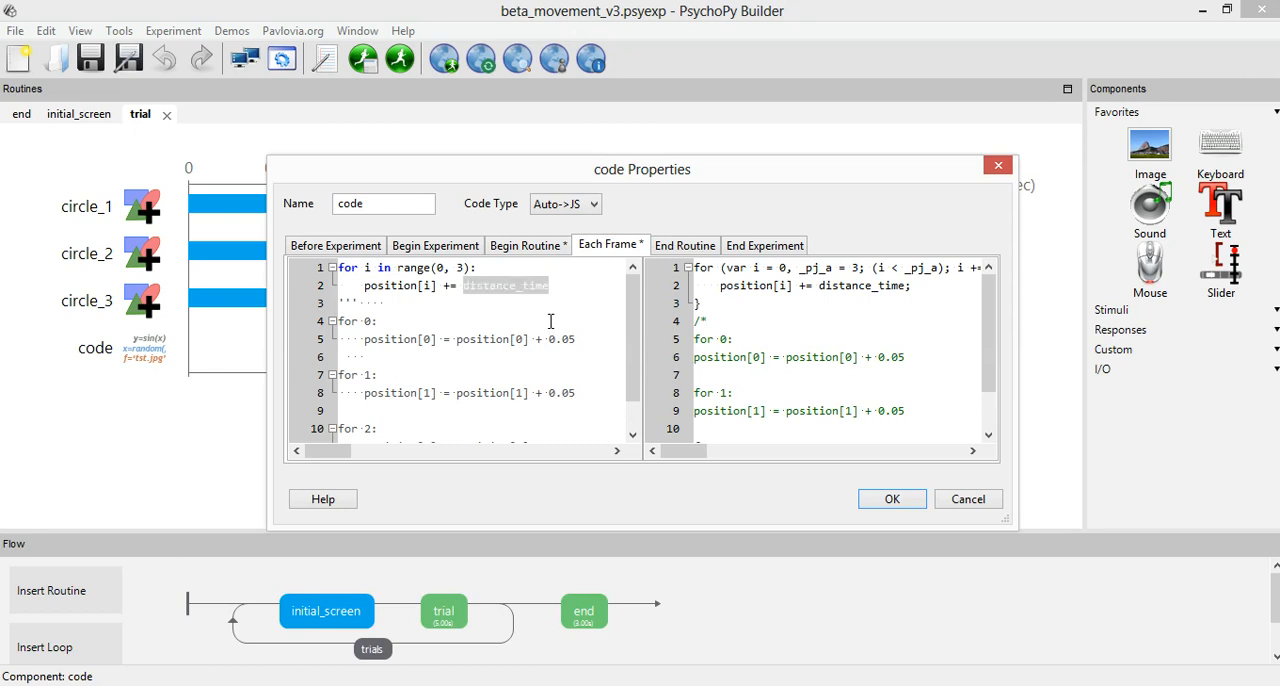
{"action": "left_click_drag", "start_coordinate": [575, 340], "coordinate": [549, 340]}
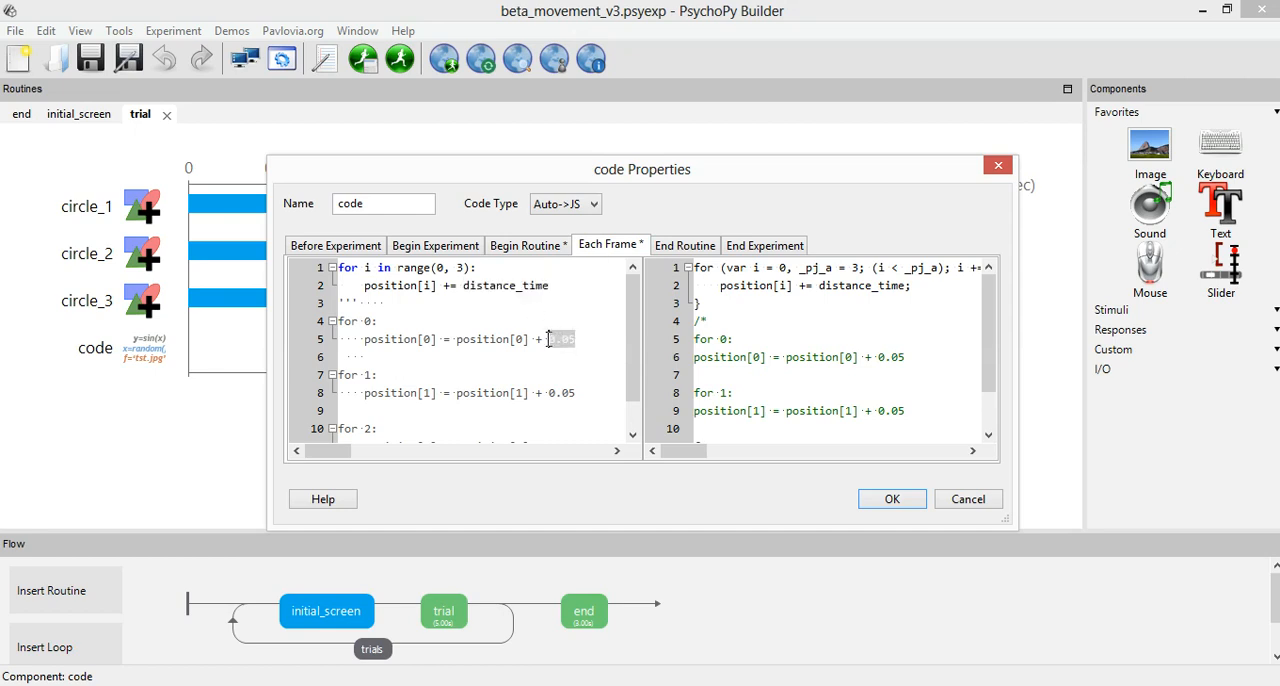
{"action": "left_click_drag", "start_coordinate": [463, 287], "coordinate": [549, 287]}
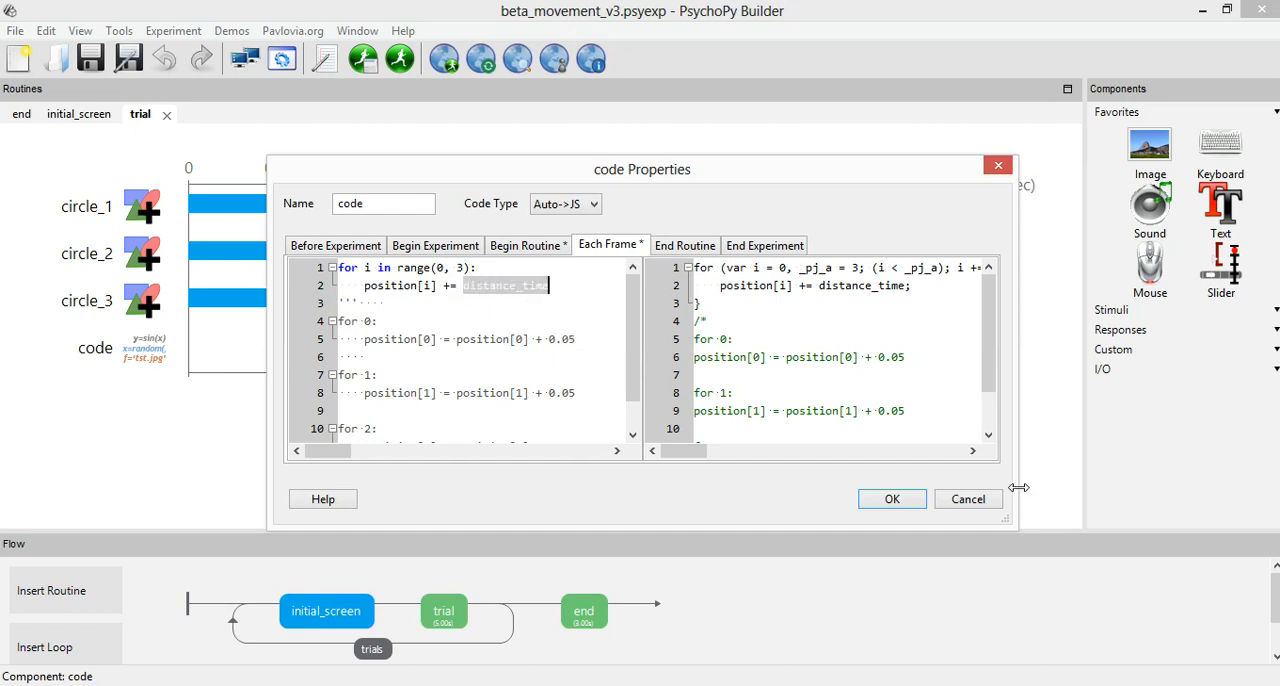
{"action": "left_click", "coordinate": [956, 508]}
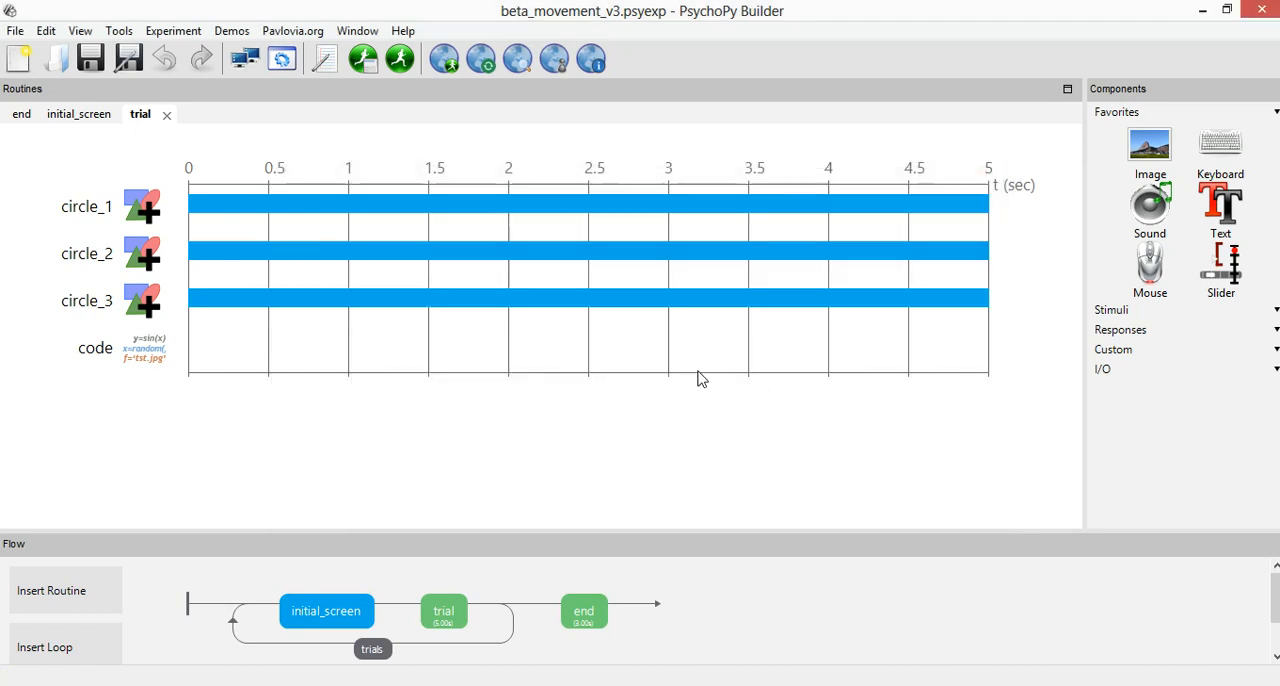
Switch to the distances workbook in Excel and examine the values in the distance_time column.
{"action": "mouse_move", "coordinate": [187, 677]}
{"action": "left_click", "coordinate": [391, 626]}
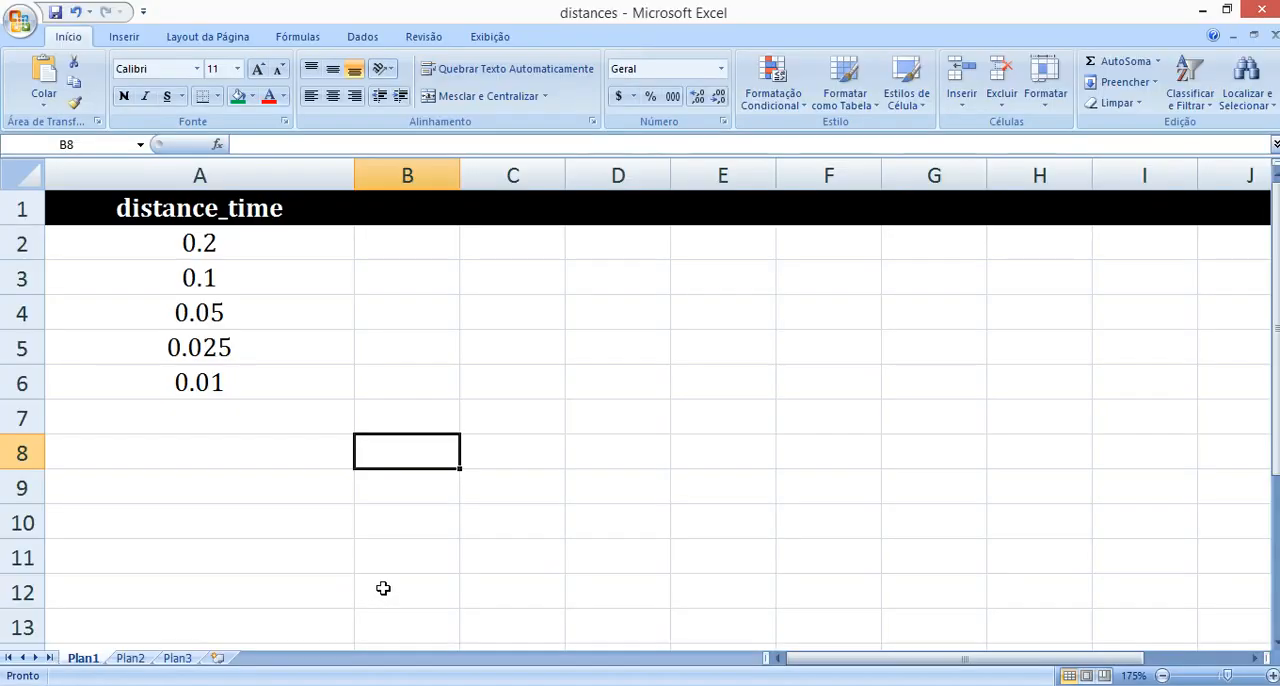
{"action": "left_click_drag", "start_coordinate": [250, 247], "coordinate": [246, 380]}
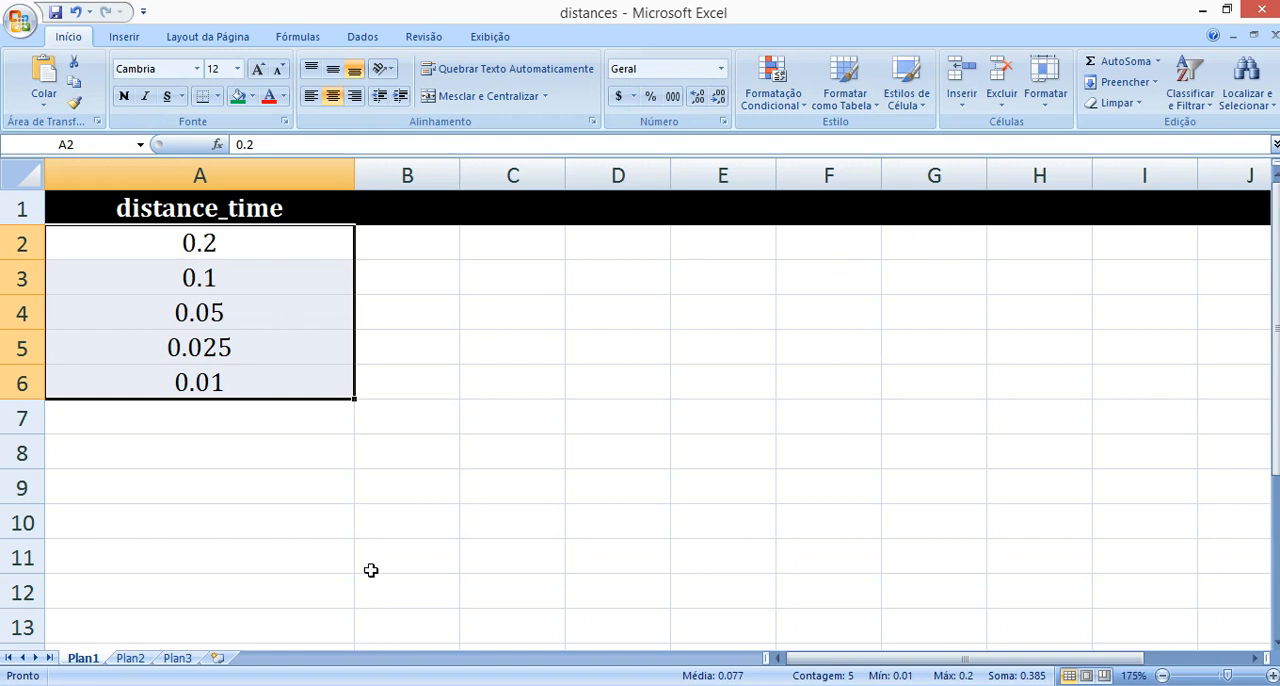
{"action": "left_click", "coordinate": [212, 298]}
{"action": "left_click", "coordinate": [210, 243]}
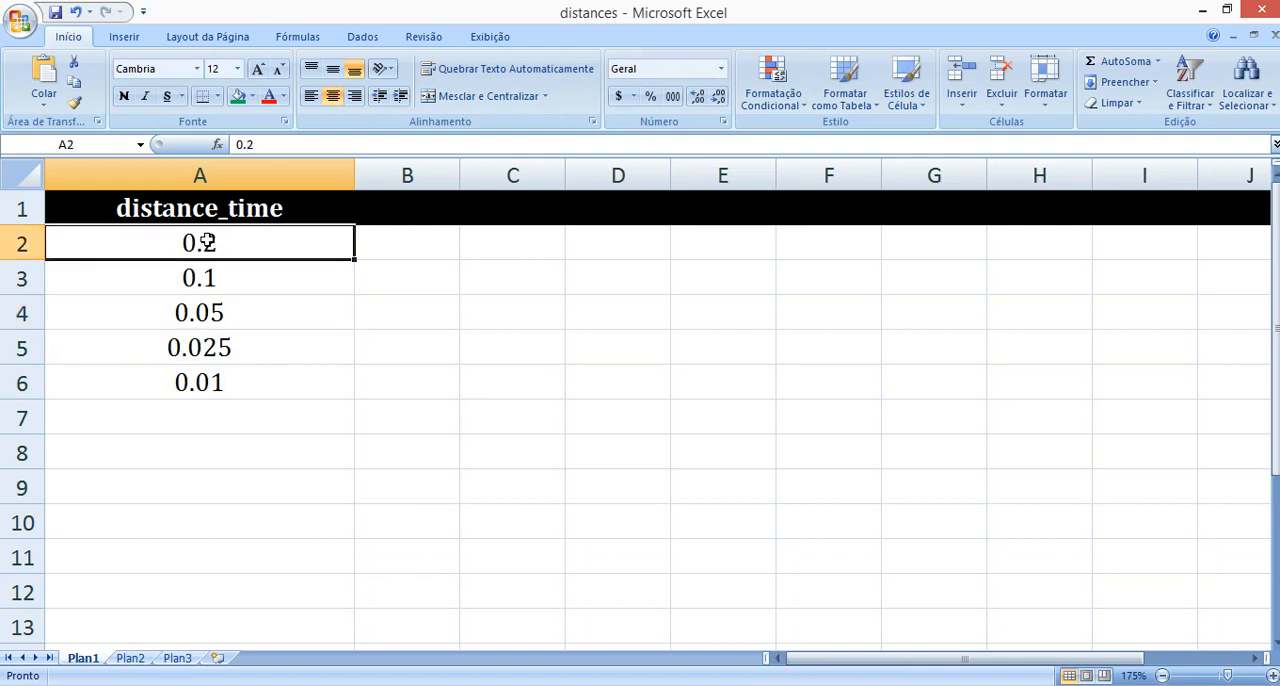
{"action": "left_click", "coordinate": [188, 382]}
{"action": "left_click_drag", "start_coordinate": [214, 246], "coordinate": [110, 420]}
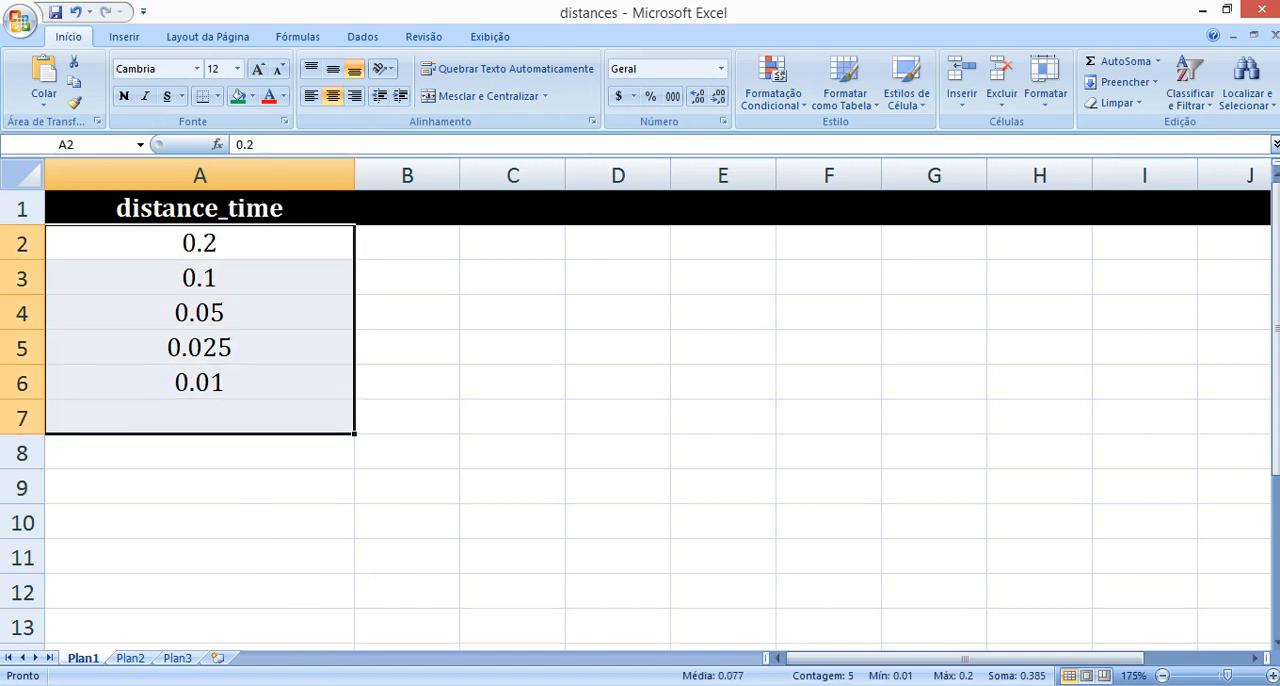
Return to PsychoPy Builder and check the trials loop's type, repetitions and conditions file, leaving them without changes.
{"action": "left_click", "coordinate": [516, 616]}
{"action": "left_click", "coordinate": [385, 652]}
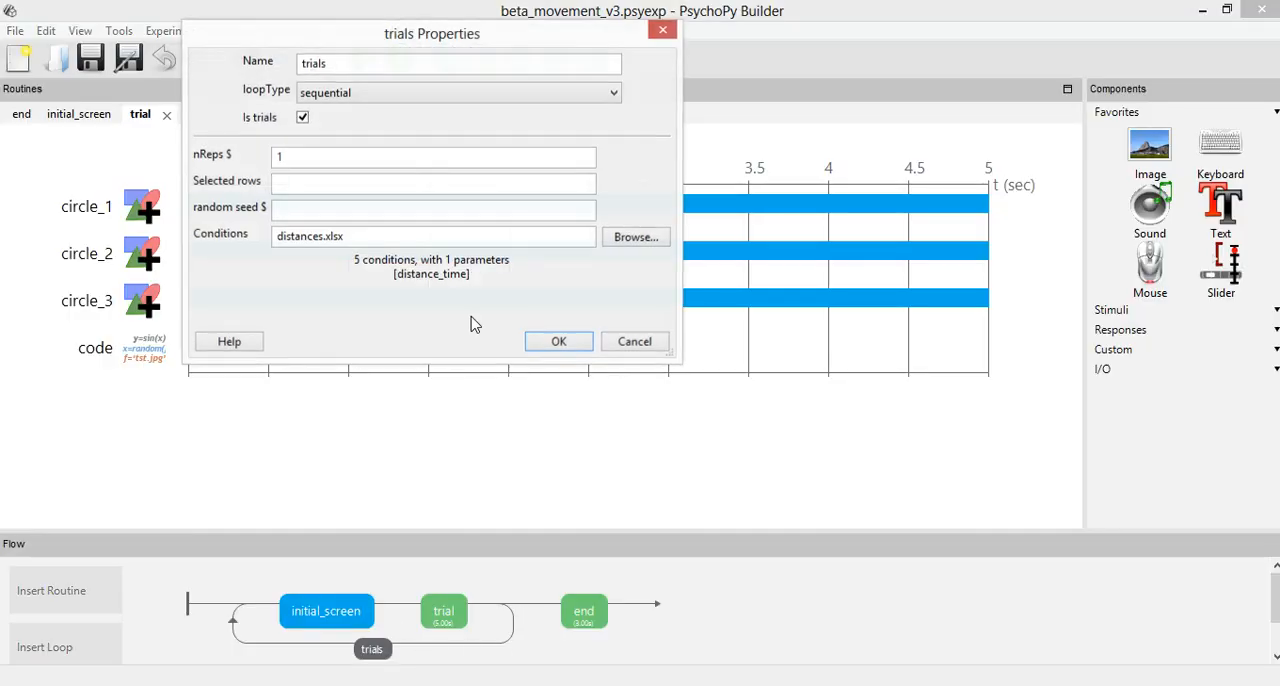
{"action": "left_click", "coordinate": [624, 345]}
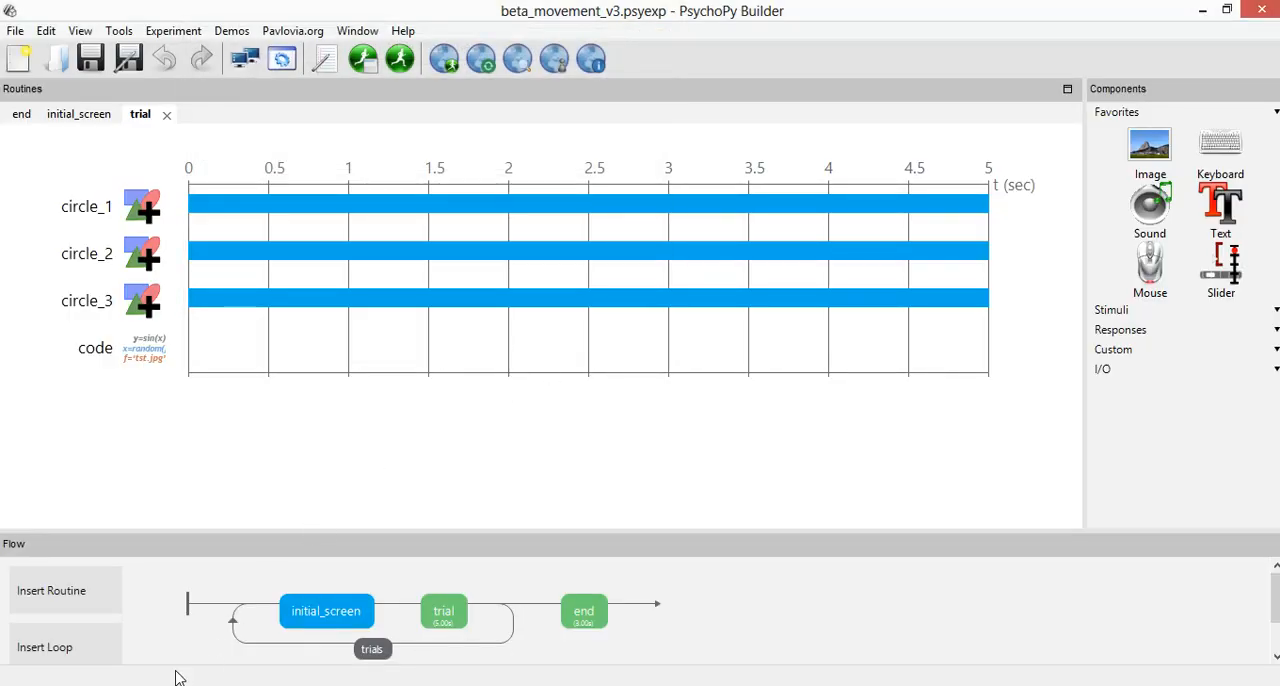
Review the order of the distance_time values in the Excel distances workbook again, then return to PsychoPy Builder.
{"action": "left_click", "coordinate": [340, 597]}
{"action": "left_click", "coordinate": [238, 264]}
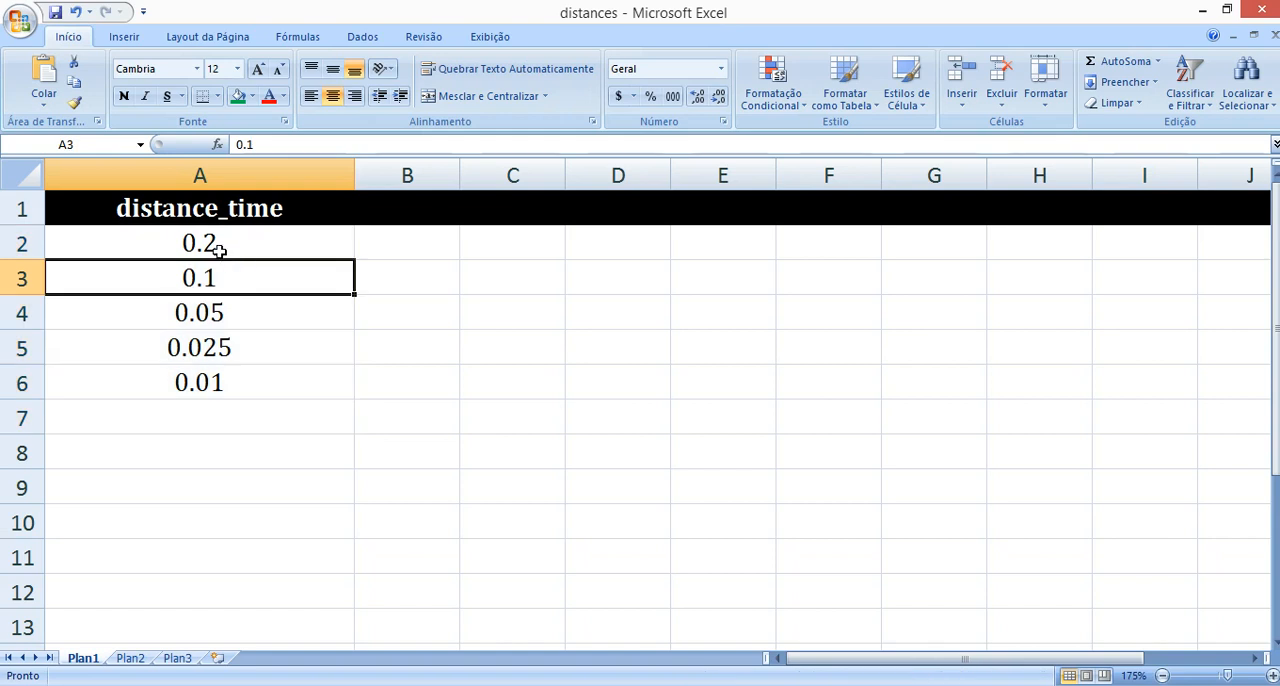
{"action": "left_click", "coordinate": [180, 250]}
{"action": "left_click_drag", "start_coordinate": [193, 250], "coordinate": [196, 412]}
{"action": "left_click", "coordinate": [349, 336]}
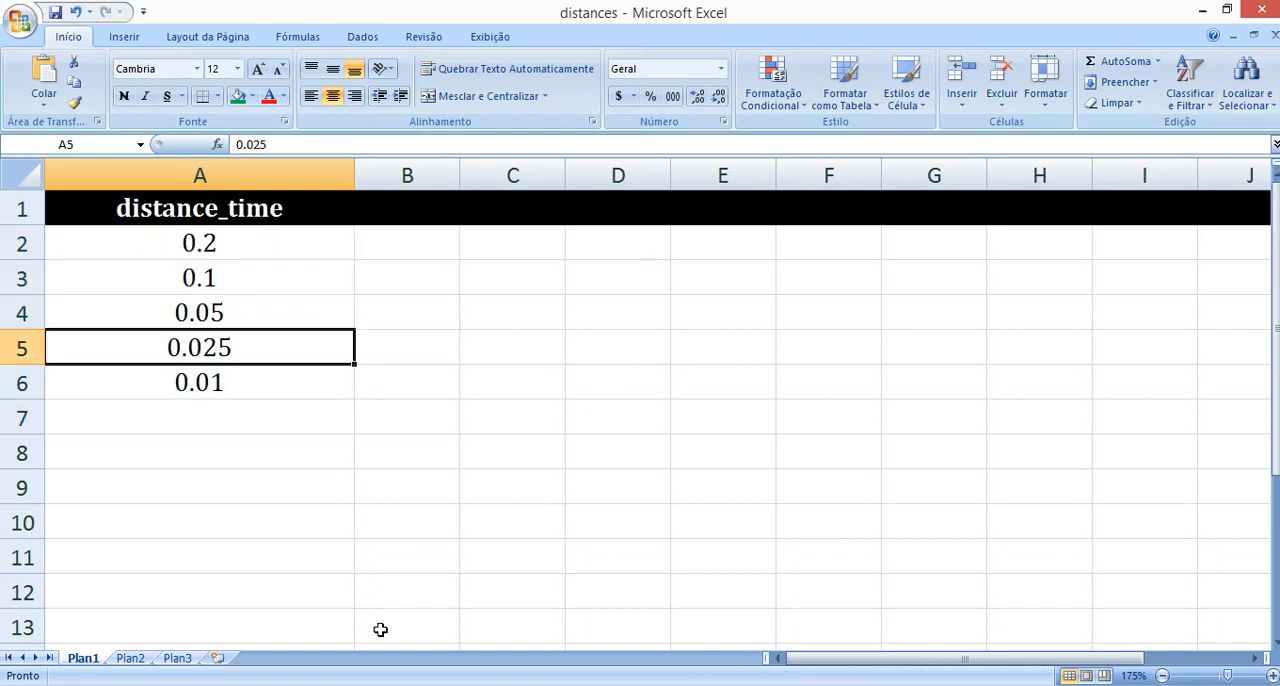
{"action": "left_click", "coordinate": [548, 607]}
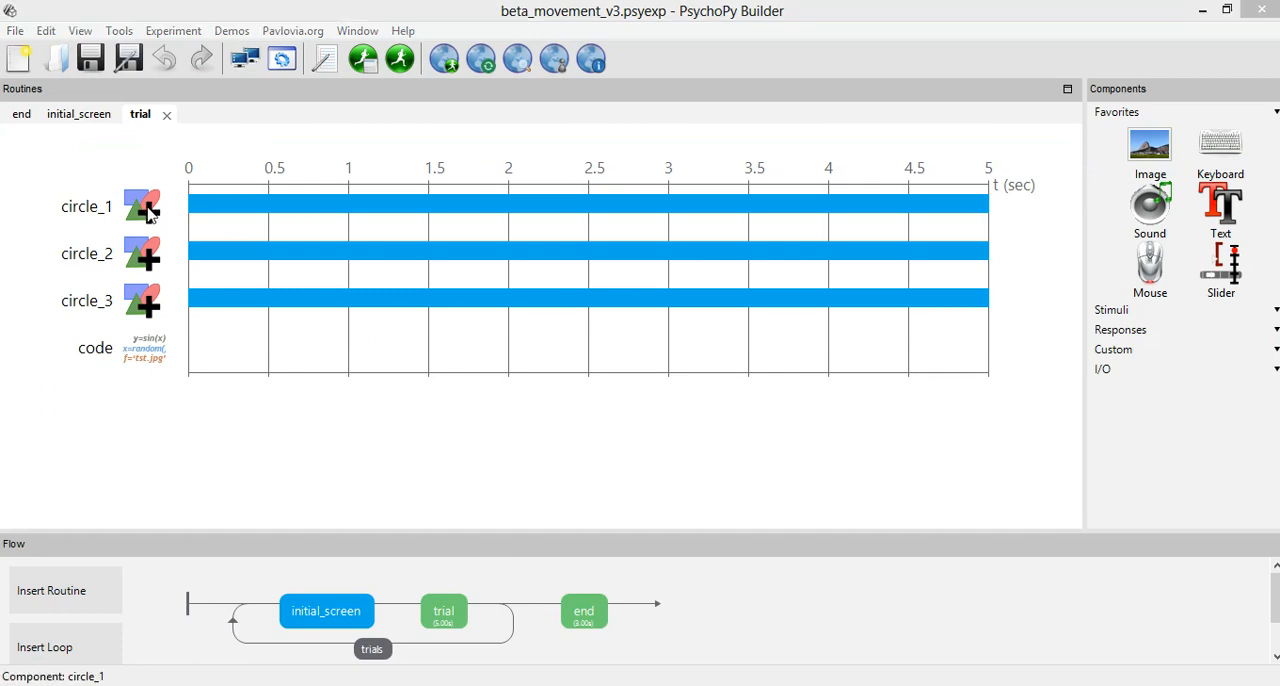
Check the per-frame position settings of circle_1, circle_2 and circle_3 in the trial routine, closing each without changes.
{"action": "left_click", "coordinate": [148, 210]}
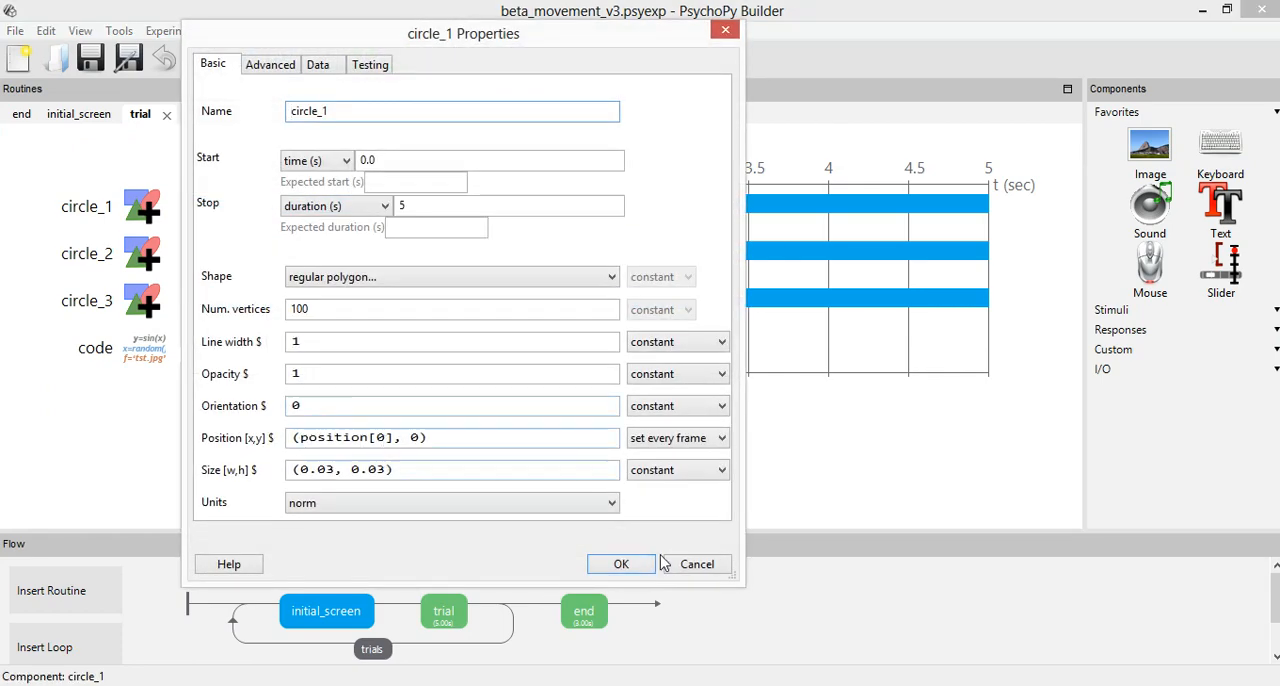
{"action": "left_click", "coordinate": [697, 566]}
{"action": "left_click", "coordinate": [150, 258]}
{"action": "left_click", "coordinate": [694, 564]}
{"action": "left_click", "coordinate": [152, 312]}
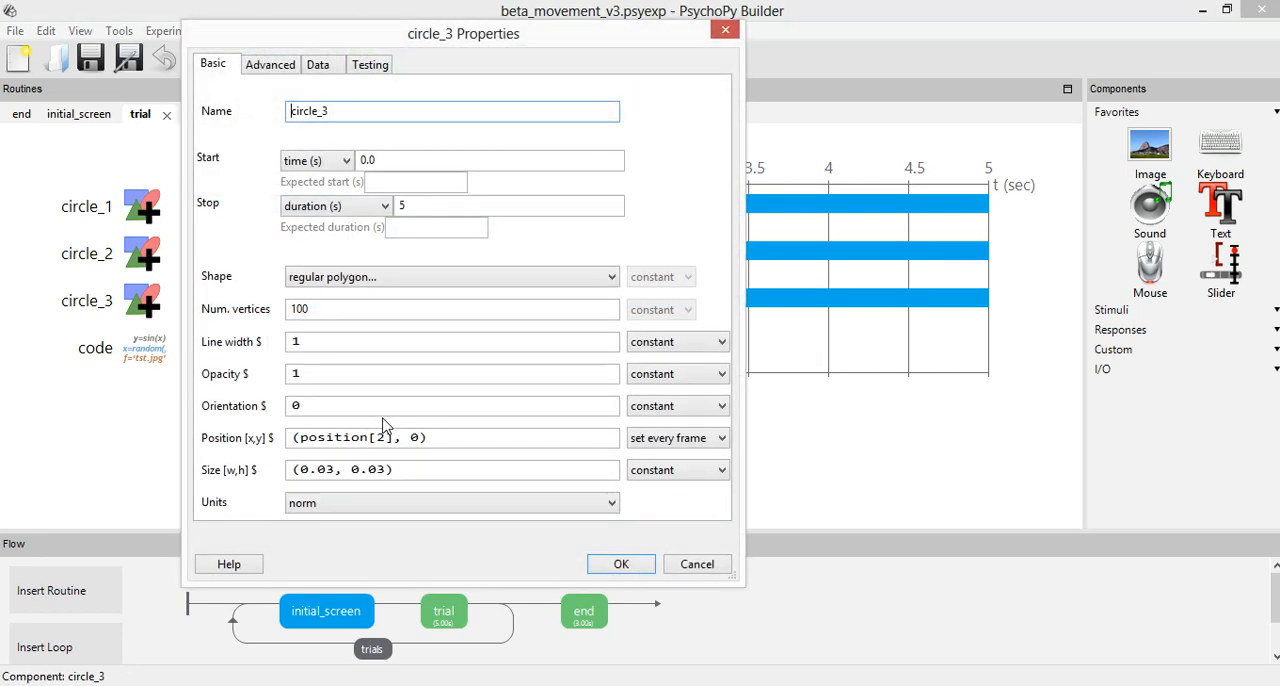
{"action": "left_click", "coordinate": [697, 563]}
Inspect the distance_time variable in the code component's Each Frame loop, then close the component without changes.
{"action": "left_click", "coordinate": [146, 352]}
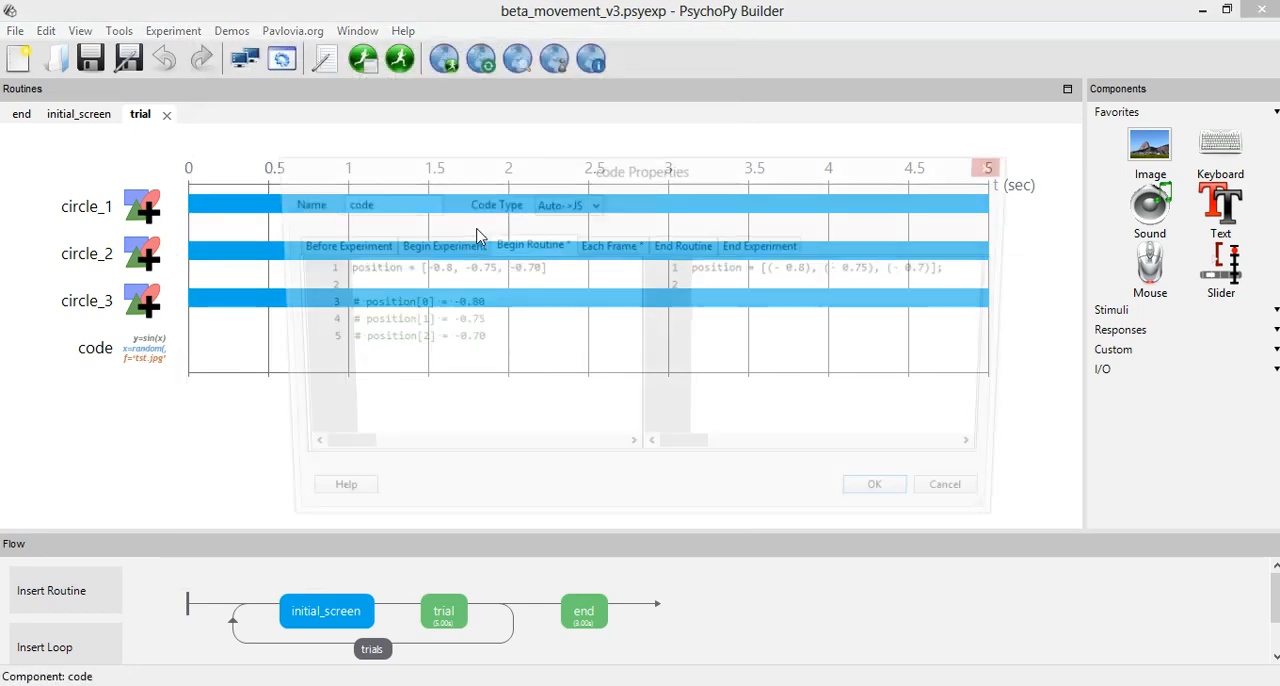
{"action": "left_click", "coordinate": [590, 250]}
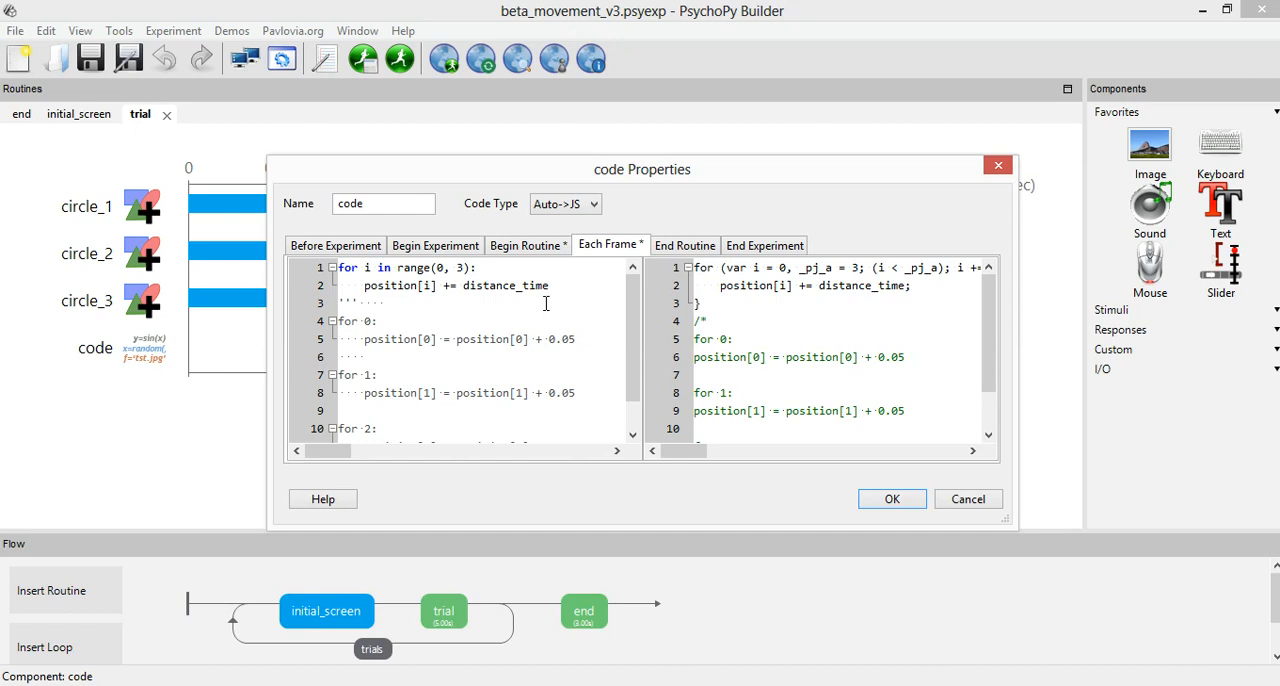
{"action": "left_click_drag", "start_coordinate": [549, 286], "coordinate": [476, 286]}
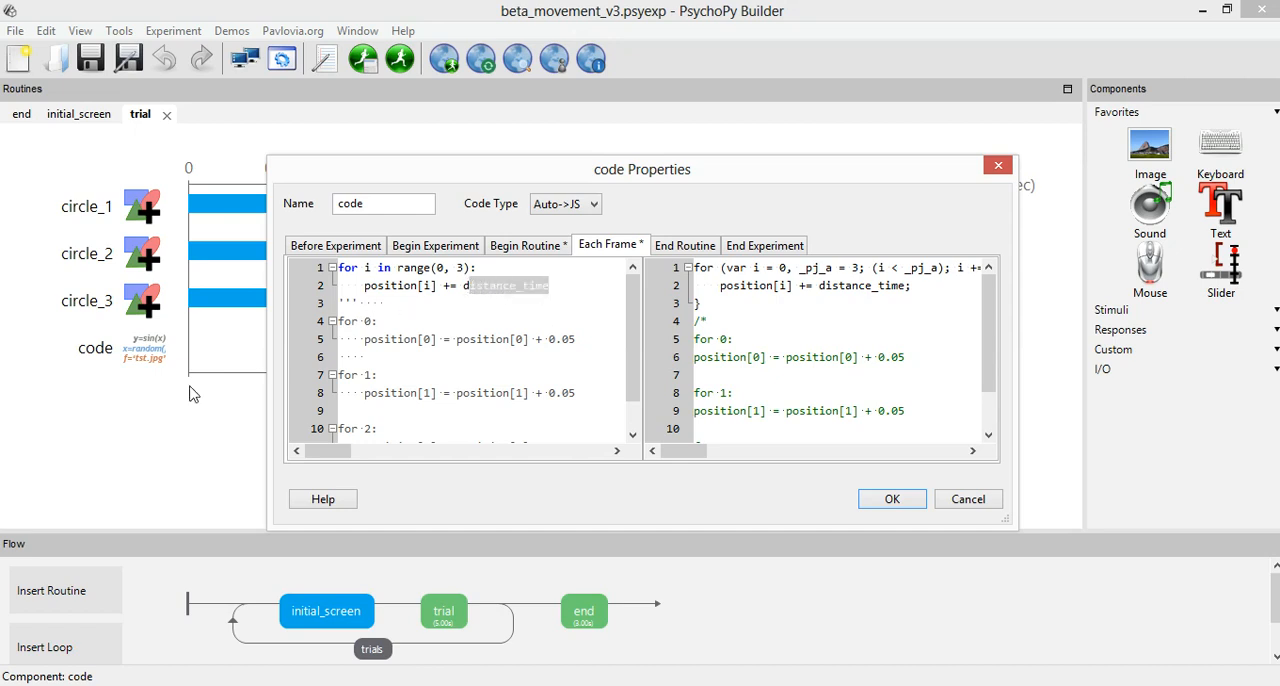
{"action": "left_click", "coordinate": [967, 499]}
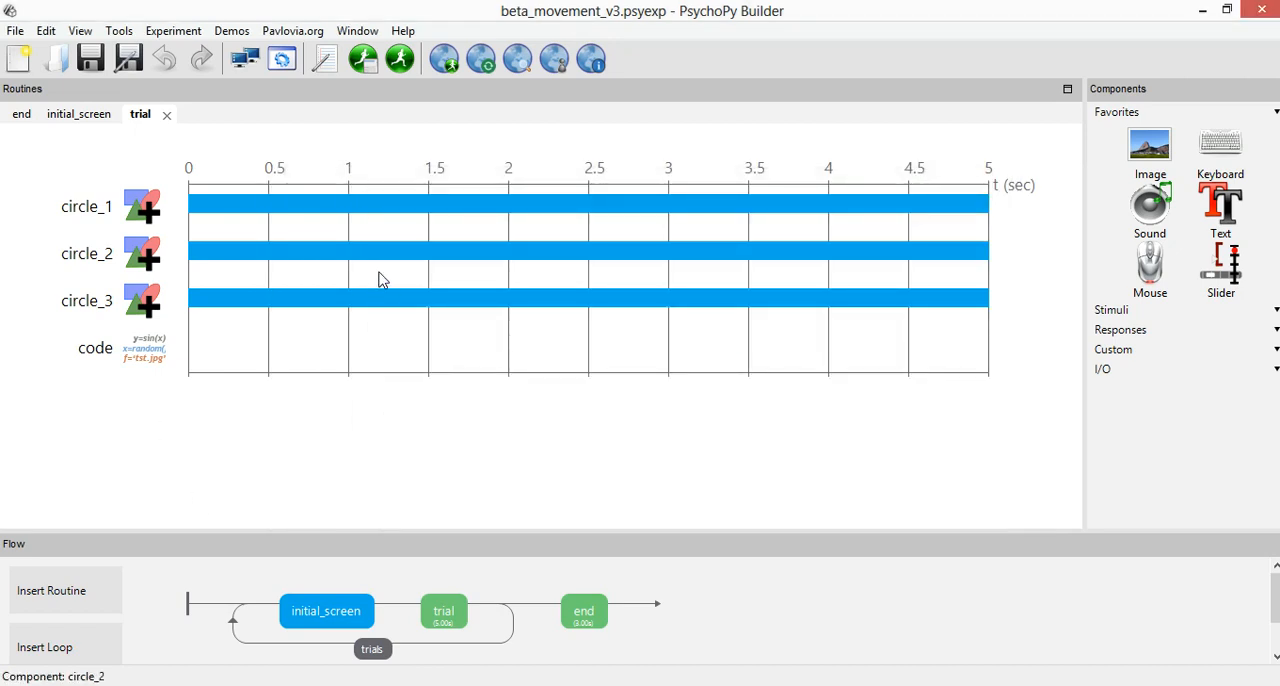
Run the beta_movement_v3 experiment and advance past the initial screen of each trial until the task ends.
{"action": "left_click", "coordinate": [405, 68]}
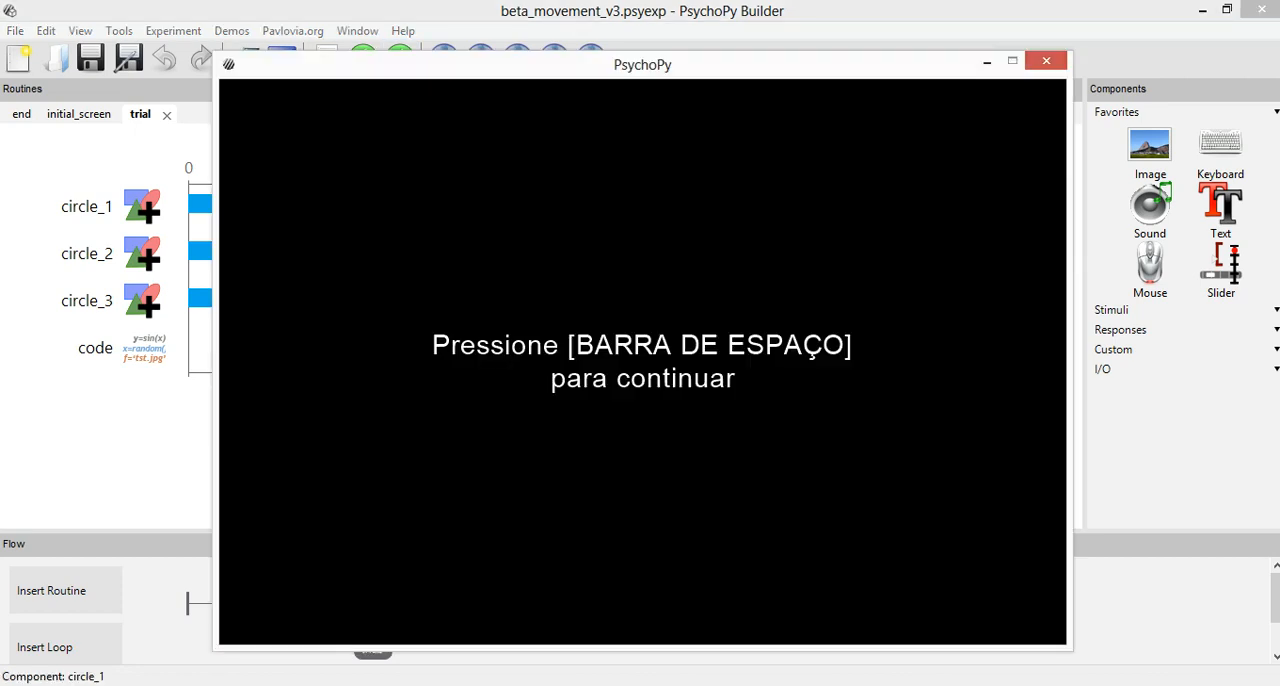
{"action": "key", "text": "space"}
{"action": "key", "text": "space"}
{"action": "key", "text": "space"}
{"action": "key", "text": "space"}
{"action": "key", "text": "space"}
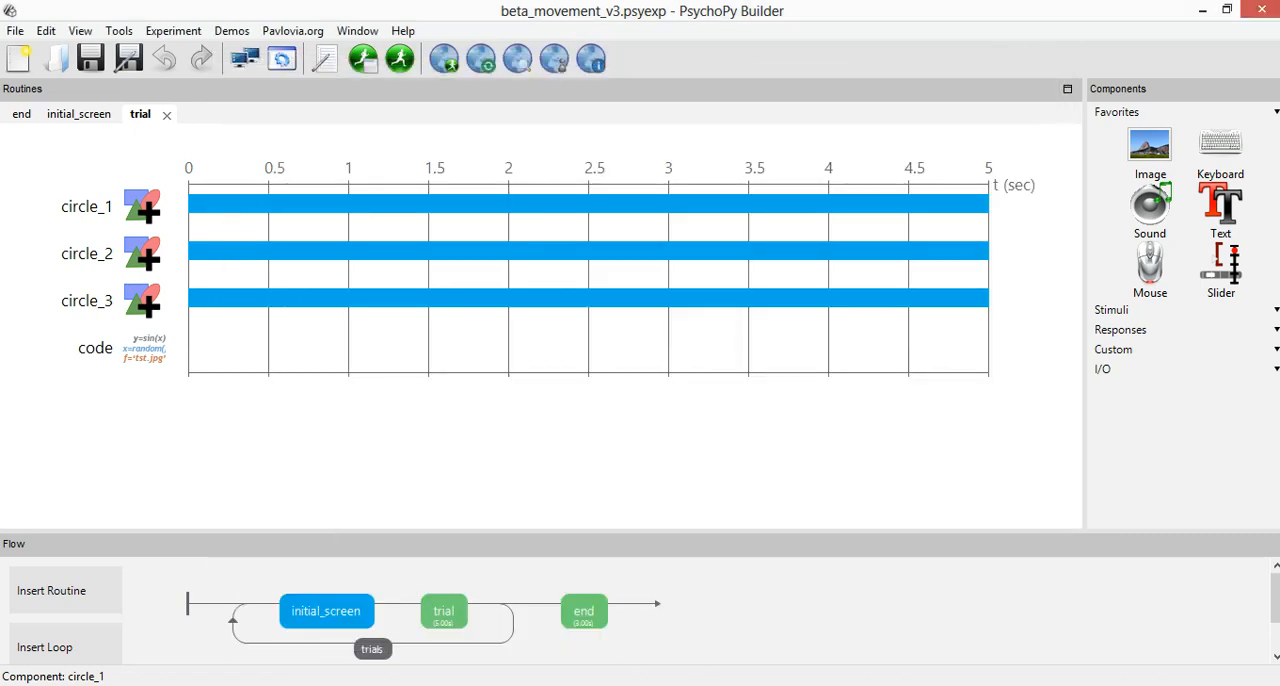
Switch to the distances workbook in Excel, review the distance_time values from 0.2 to 0.01, then return to PsychoPy Builder.
{"action": "left_click", "coordinate": [323, 600]}
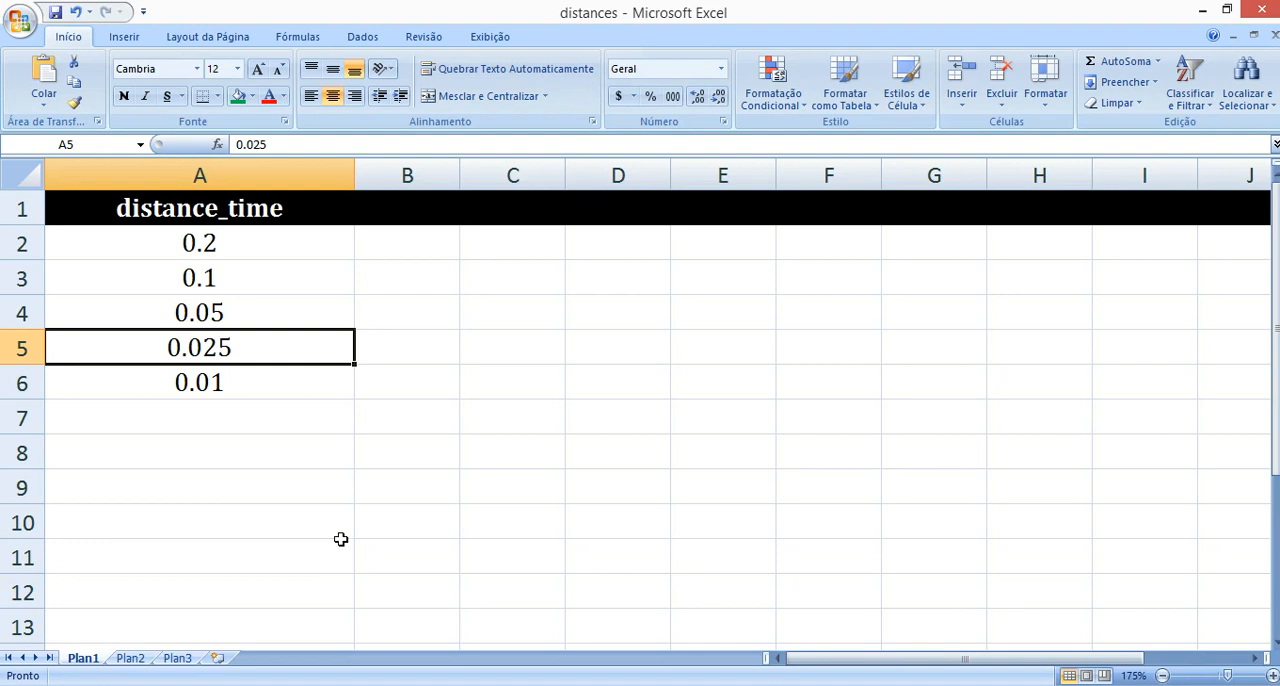
{"action": "left_click_drag", "start_coordinate": [251, 251], "coordinate": [278, 384]}
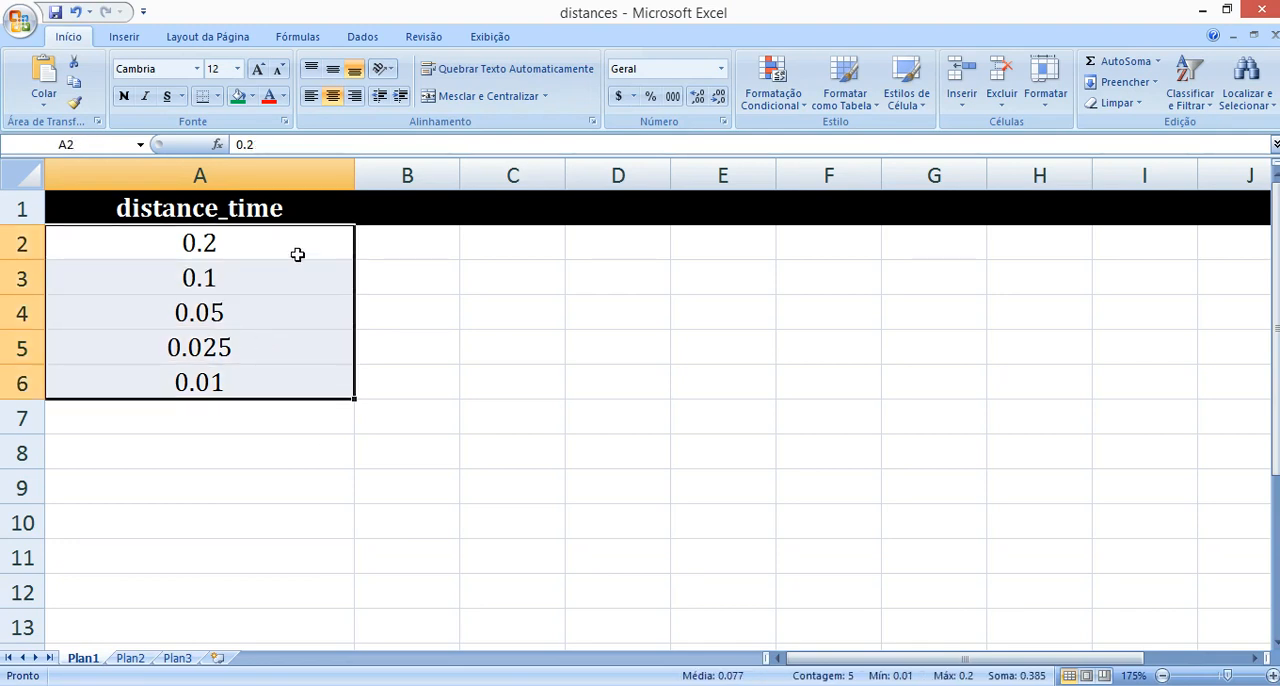
{"action": "left_click", "coordinate": [203, 243]}
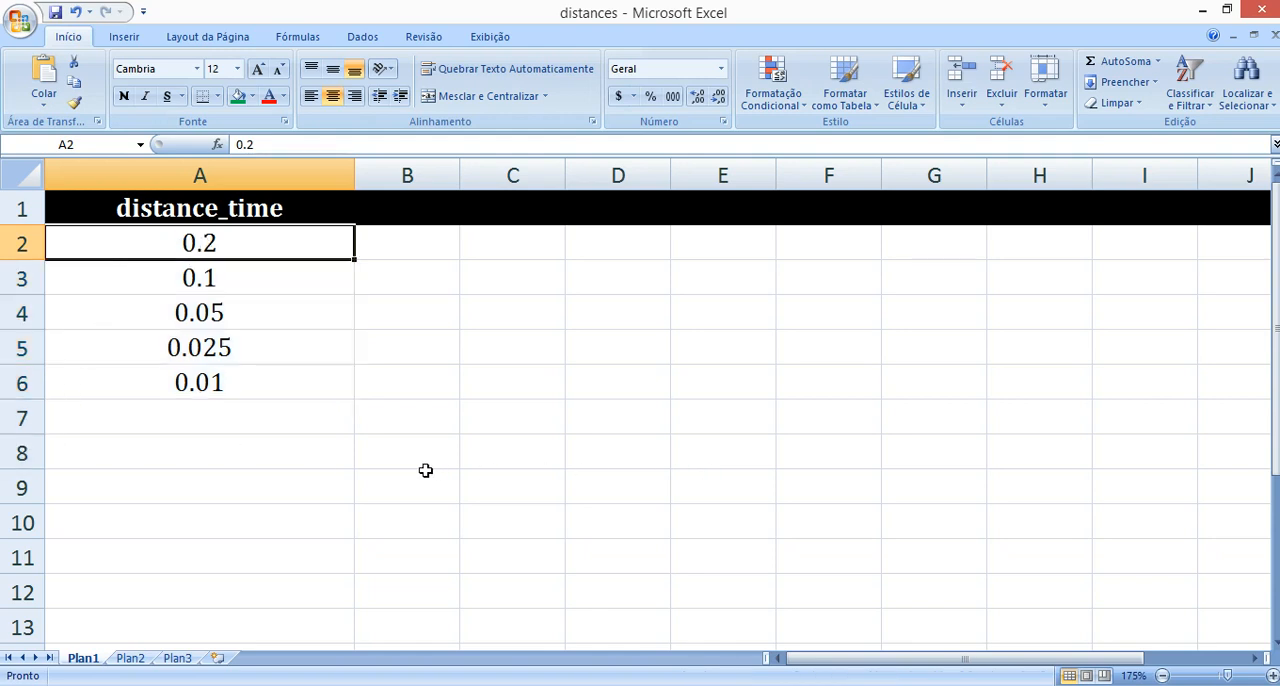
{"action": "left_click", "coordinate": [336, 685]}
{"action": "left_click", "coordinate": [514, 609]}
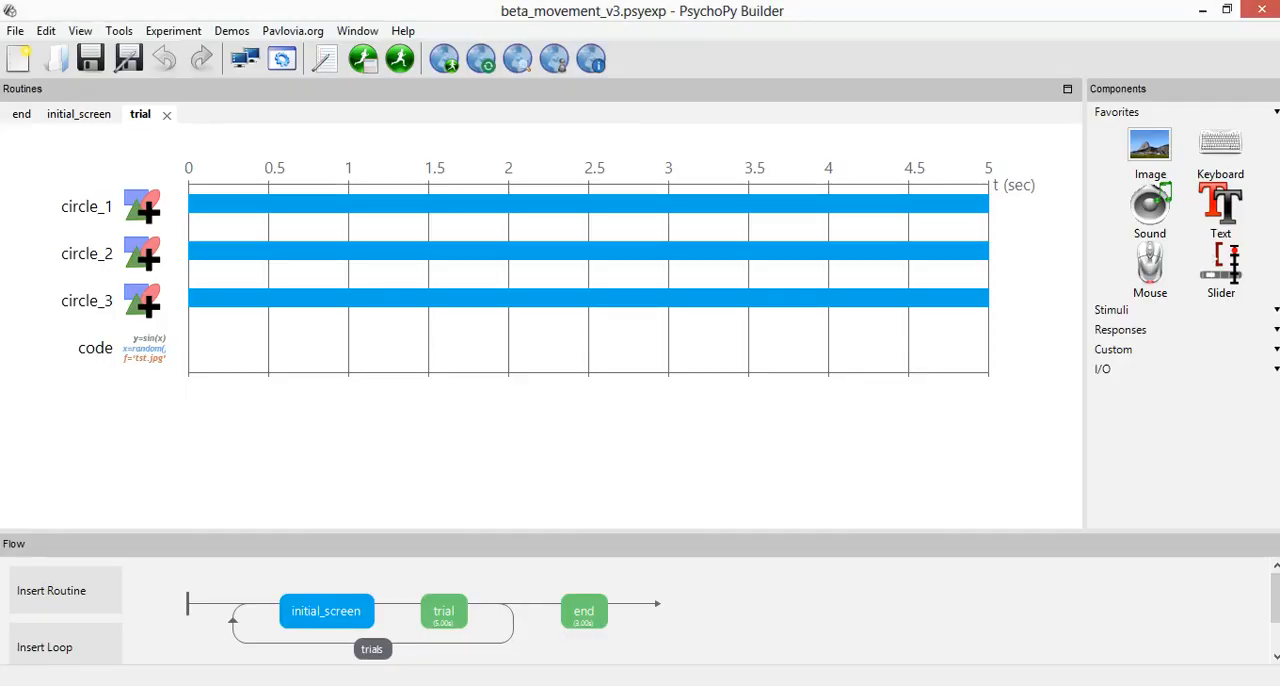
Switch to the lesson outline in Word and examine the "Versão 4" item and its variable t.
{"action": "key", "text": "alt+Tab"}
{"action": "left_click_drag", "start_coordinate": [106, 523], "coordinate": [534, 532]}
{"action": "left_click", "coordinate": [538, 525]}
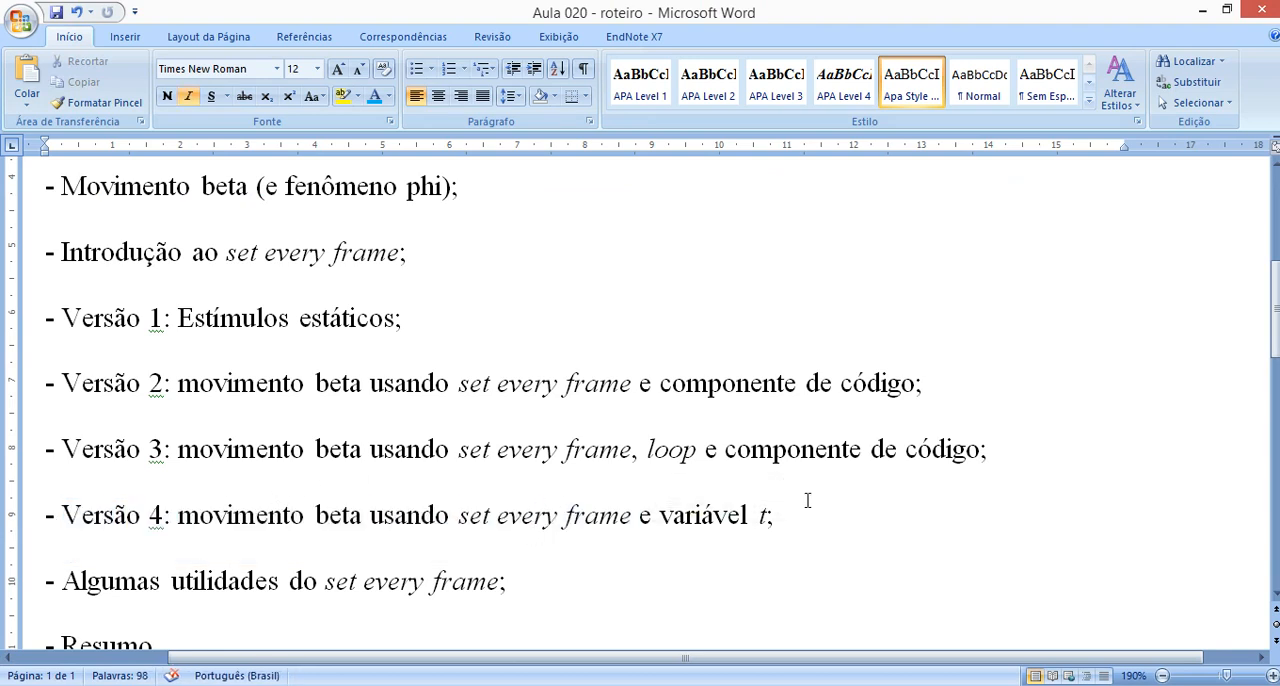
{"action": "double_click", "coordinate": [763, 514]}
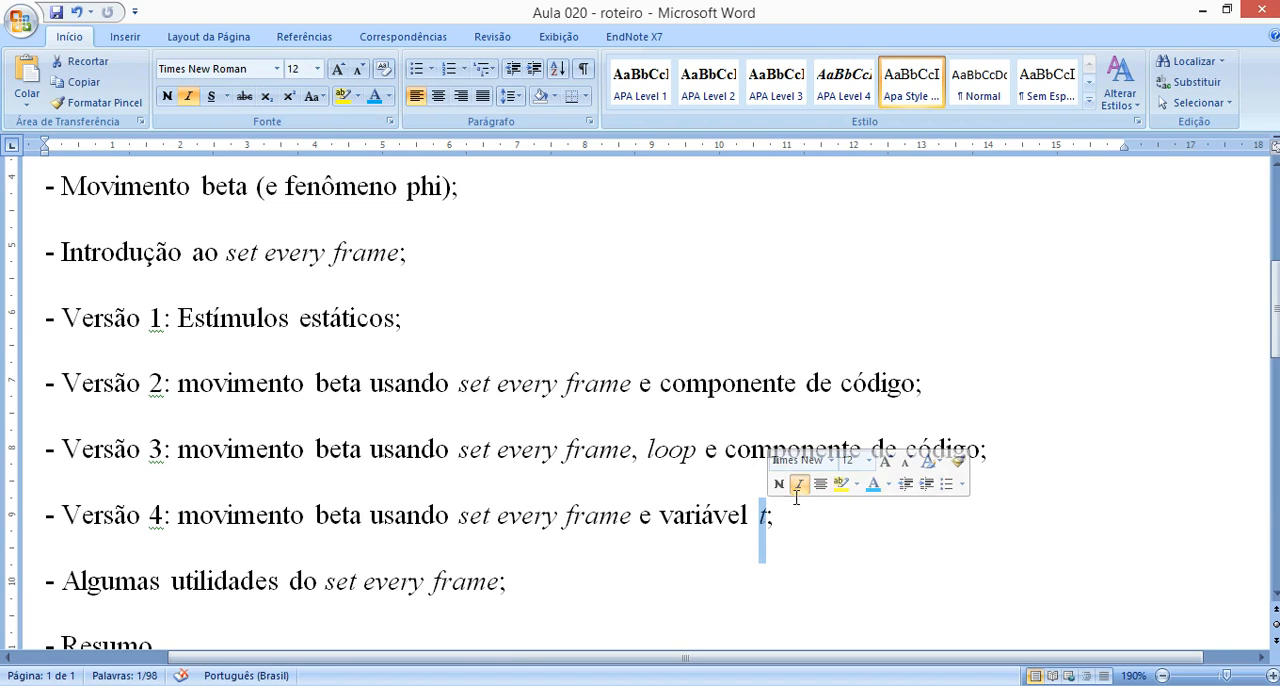
{"action": "left_click", "coordinate": [803, 552]}
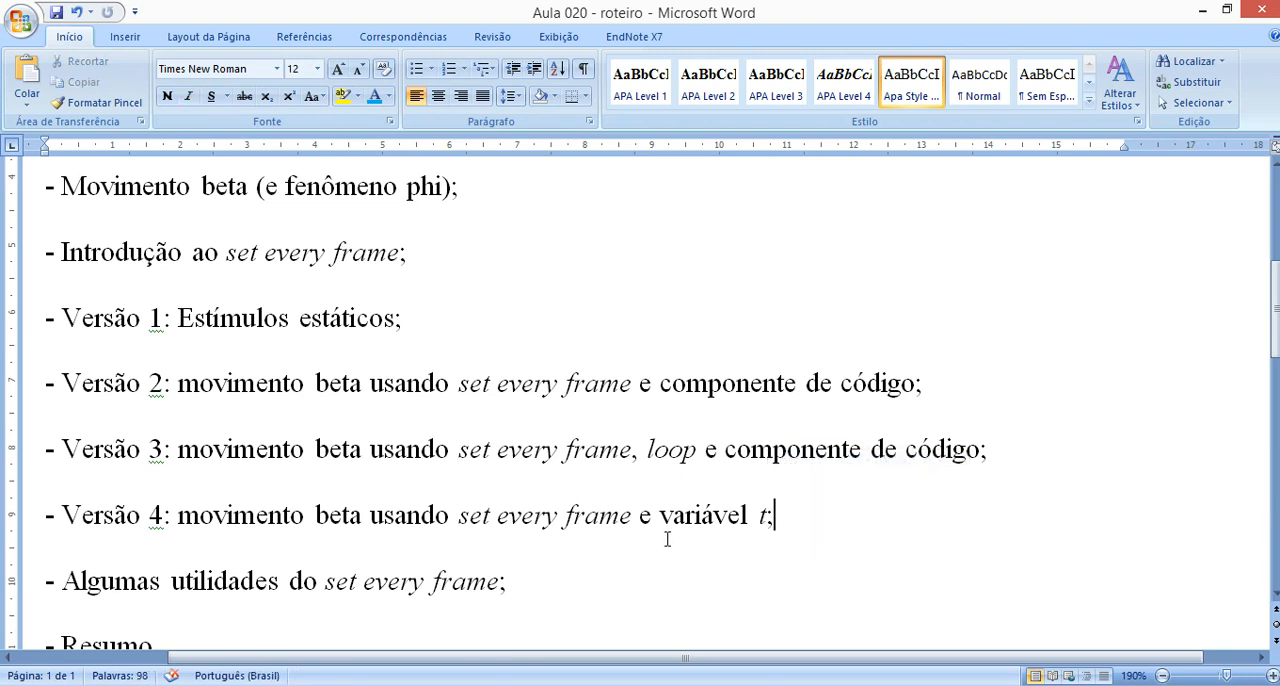
Switch to the beta_movement_v4 experiment in PsychoPy Builder, rechecking the variable t in the Word outline before returning to it.
{"action": "mouse_move", "coordinate": [400, 668]}
{"action": "left_click", "coordinate": [538, 615]}
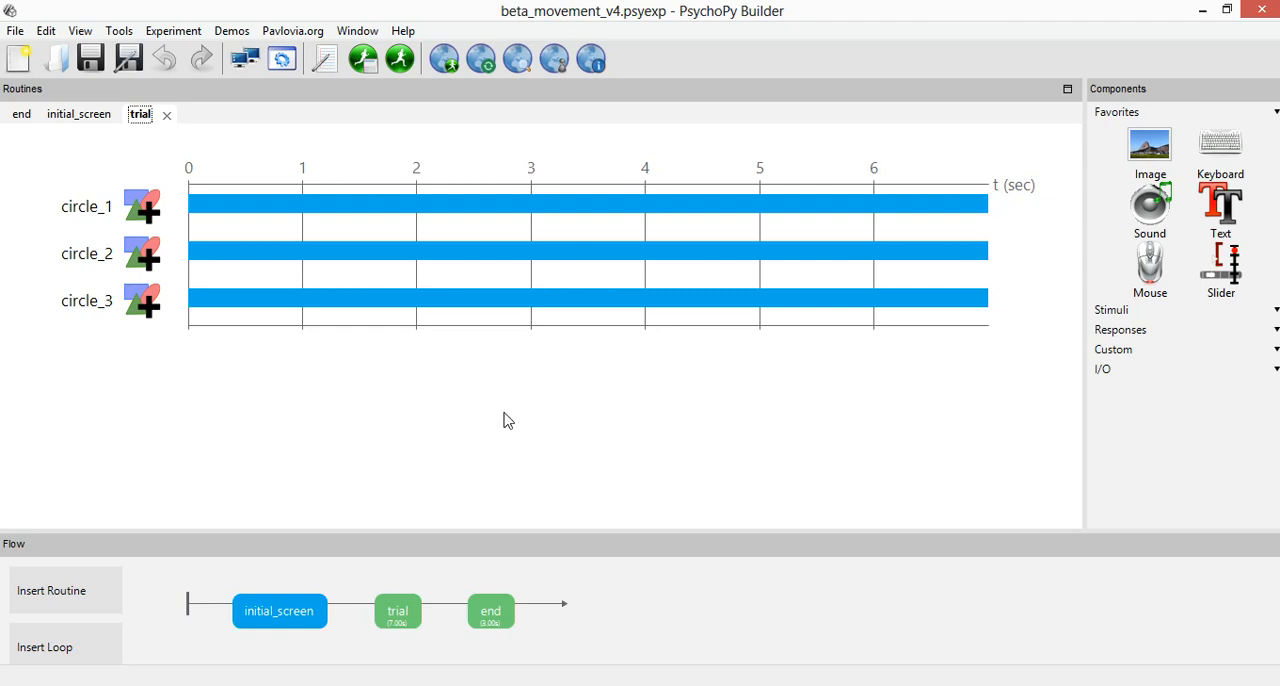
{"action": "left_click", "coordinate": [351, 656]}
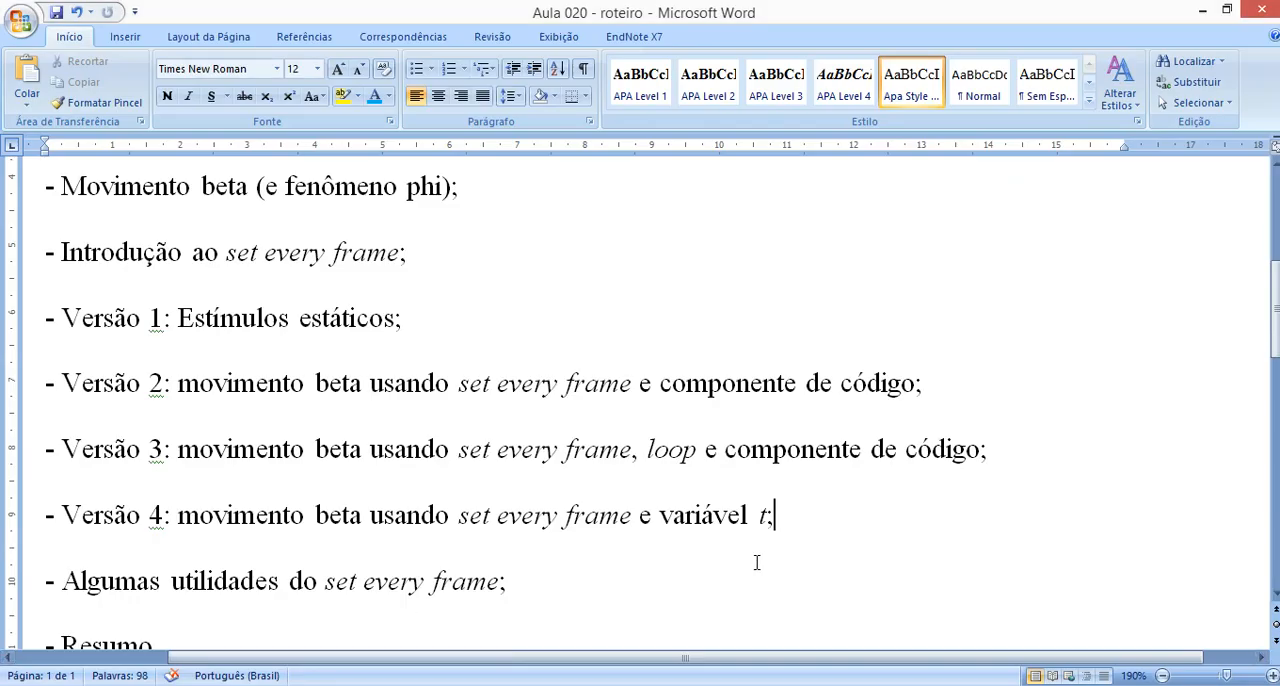
{"action": "double_click", "coordinate": [761, 528]}
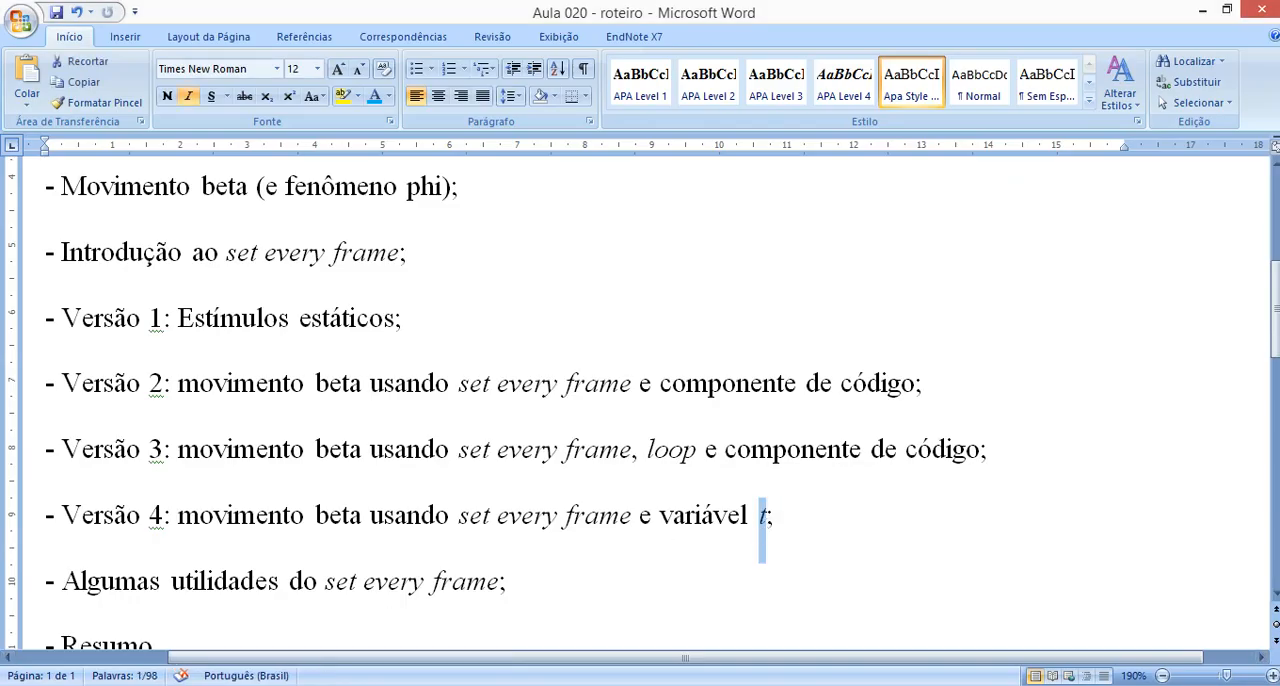
{"action": "left_click", "coordinate": [305, 679]}
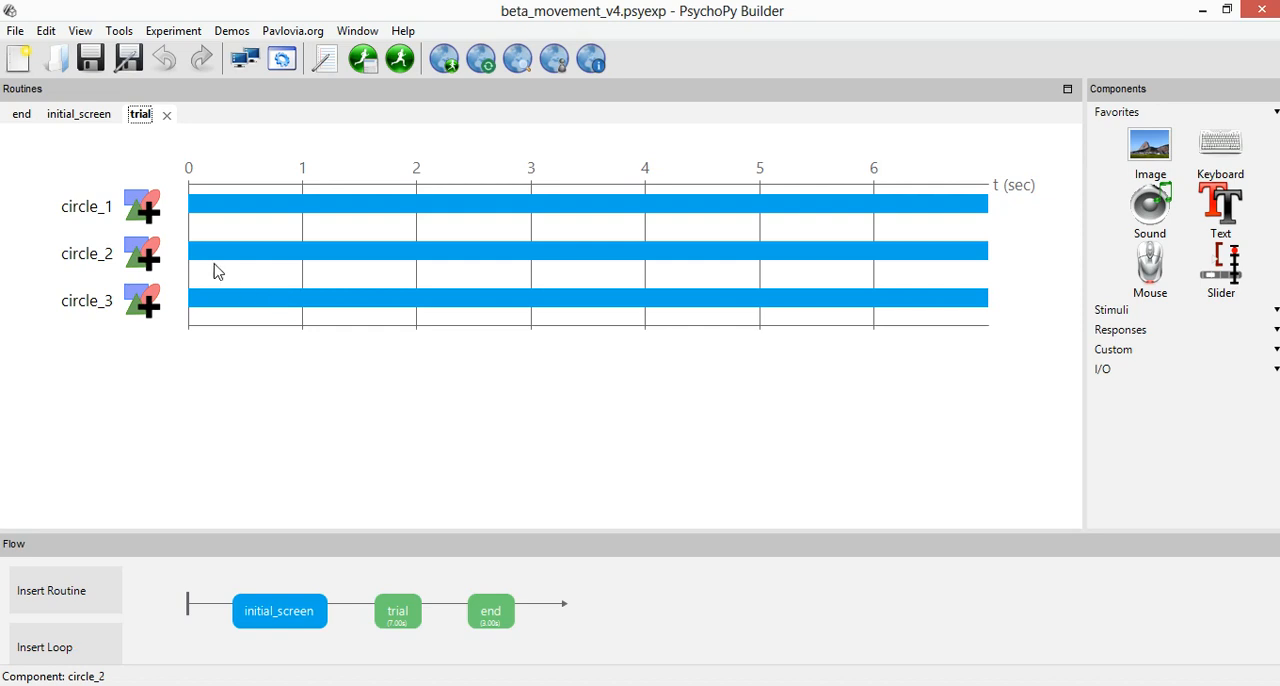
Open circle_1's properties and examine the x part of its position, particularly the variable t and the 0.25 multiplier.
{"action": "left_click", "coordinate": [136, 207]}
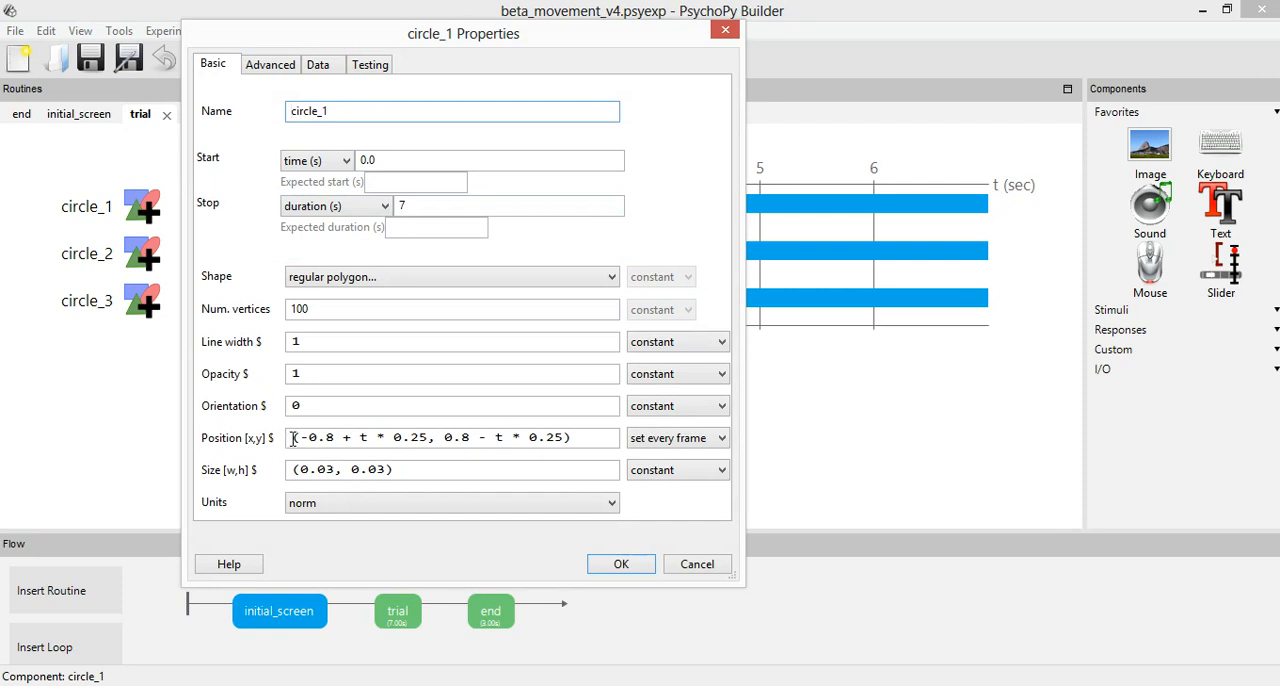
{"action": "left_click_drag", "start_coordinate": [300, 437], "coordinate": [590, 338]}
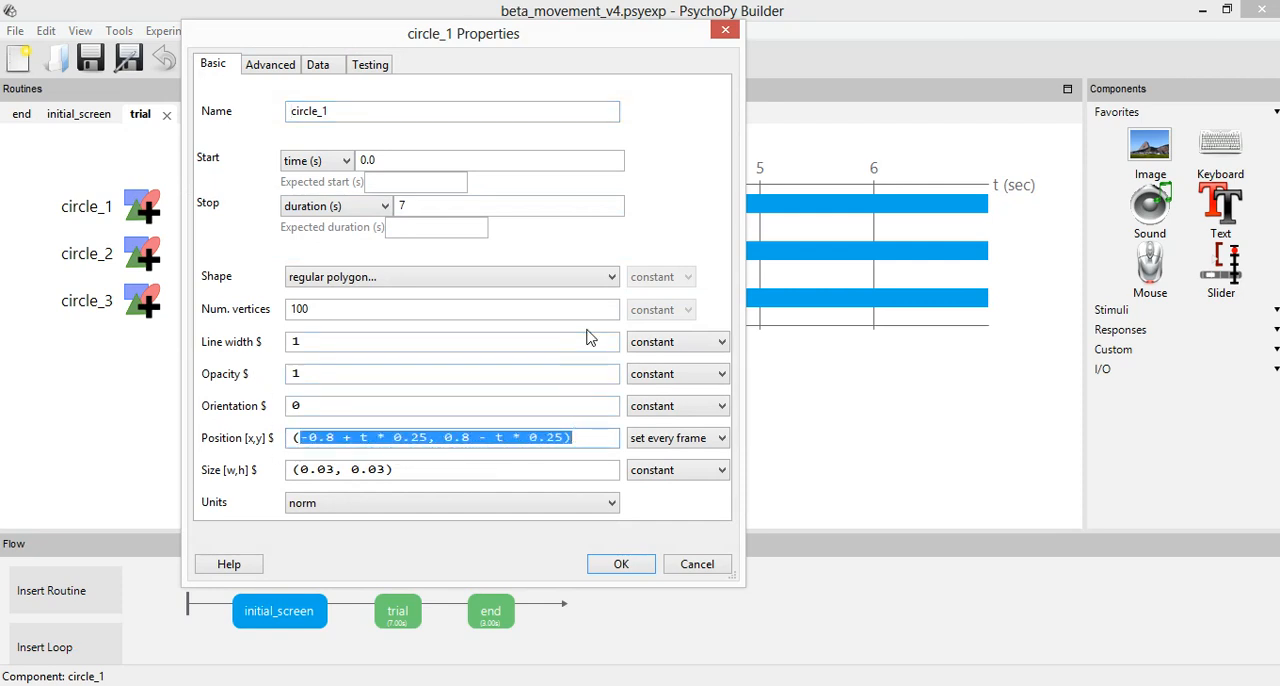
{"action": "left_click", "coordinate": [372, 448]}
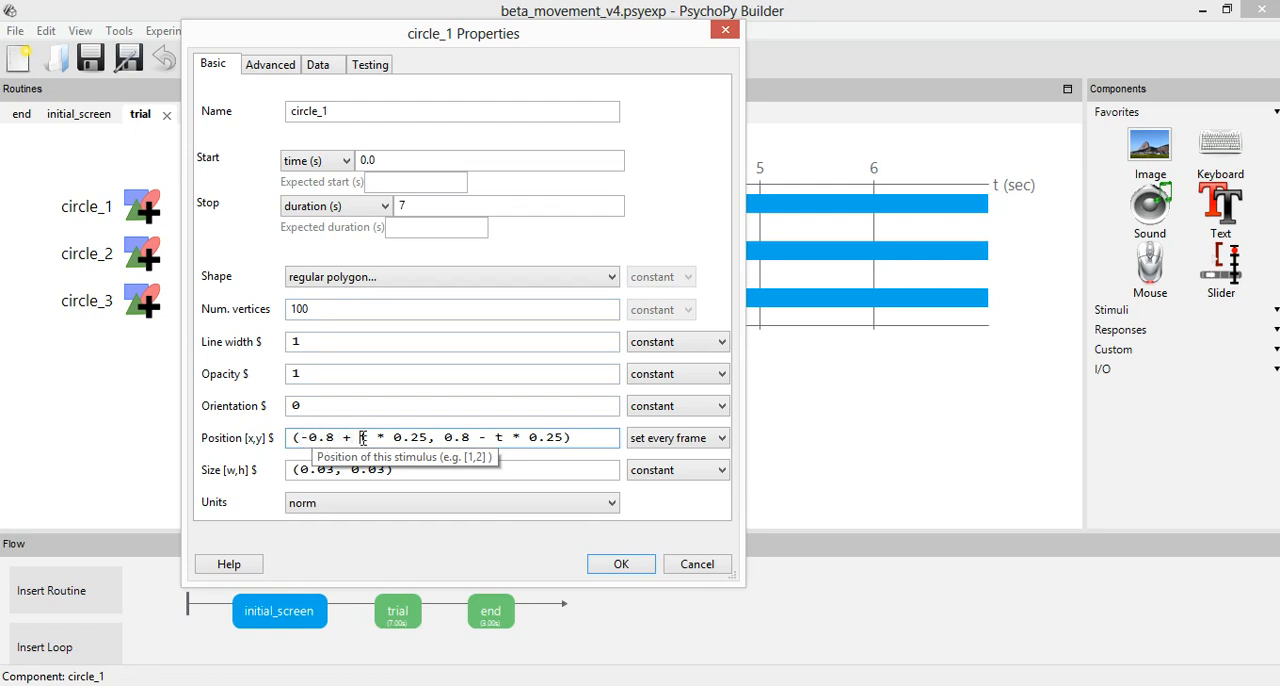
{"action": "left_click_drag", "start_coordinate": [359, 437], "coordinate": [427, 440]}
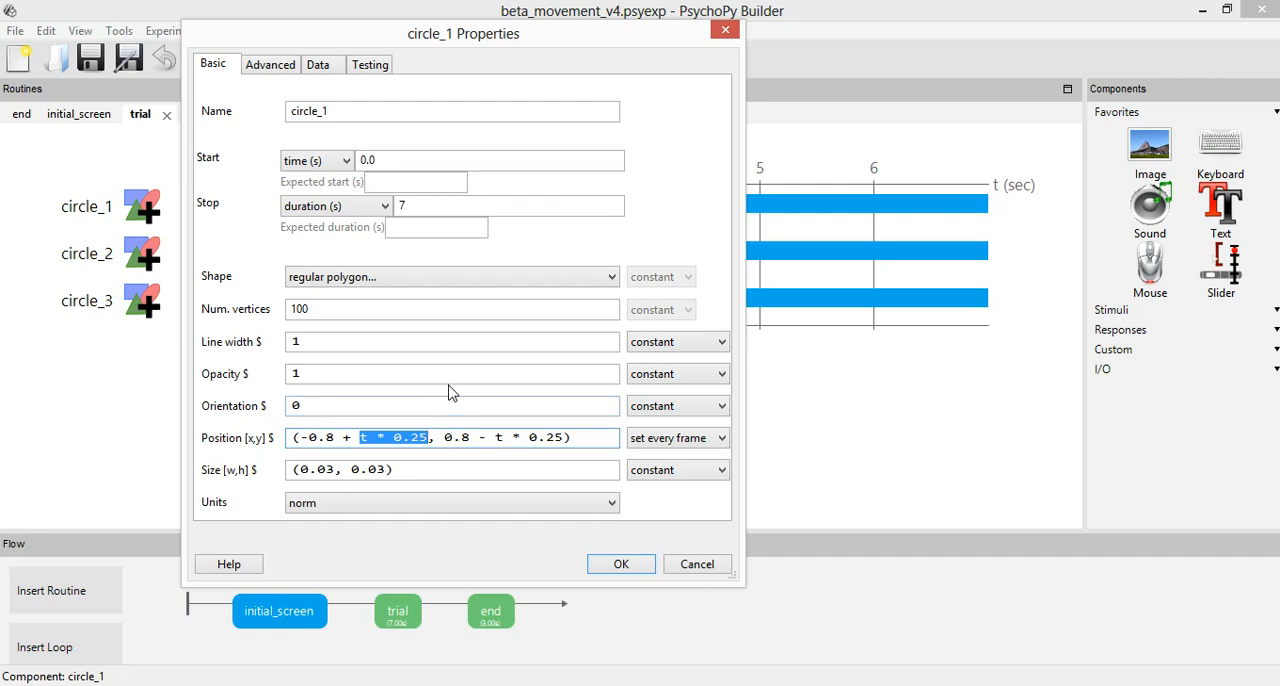
{"action": "left_click", "coordinate": [361, 437]}
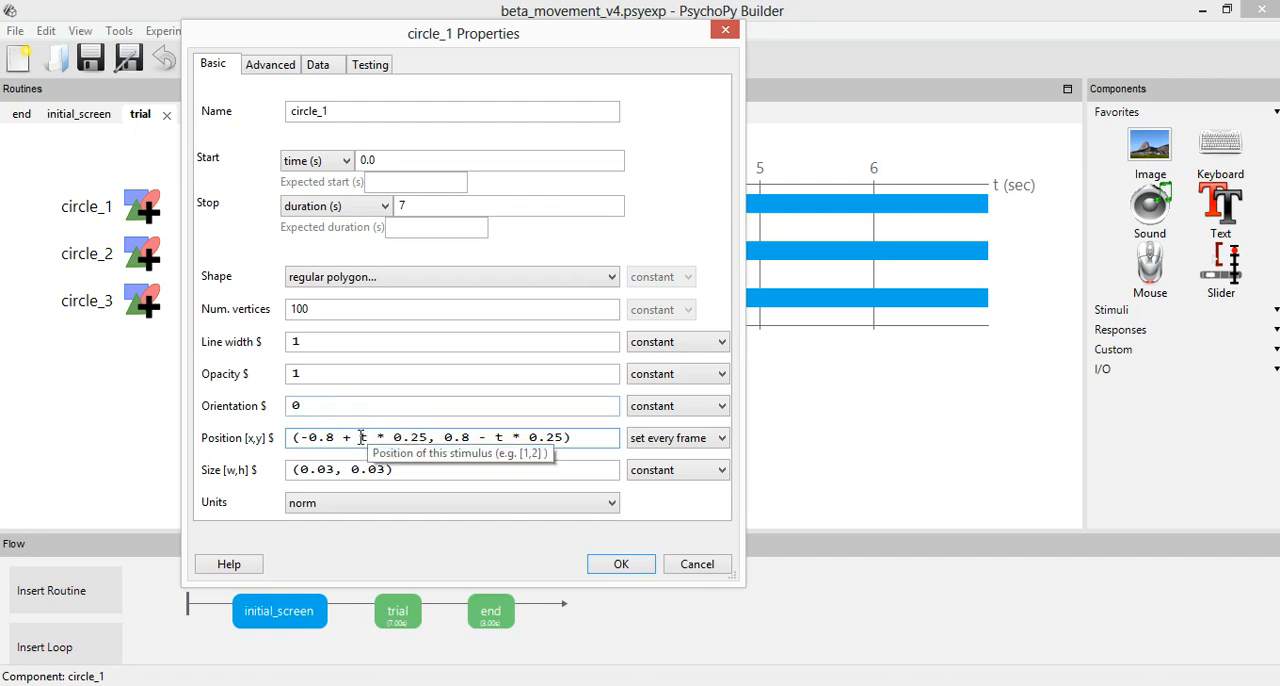
{"action": "double_click", "coordinate": [361, 437]}
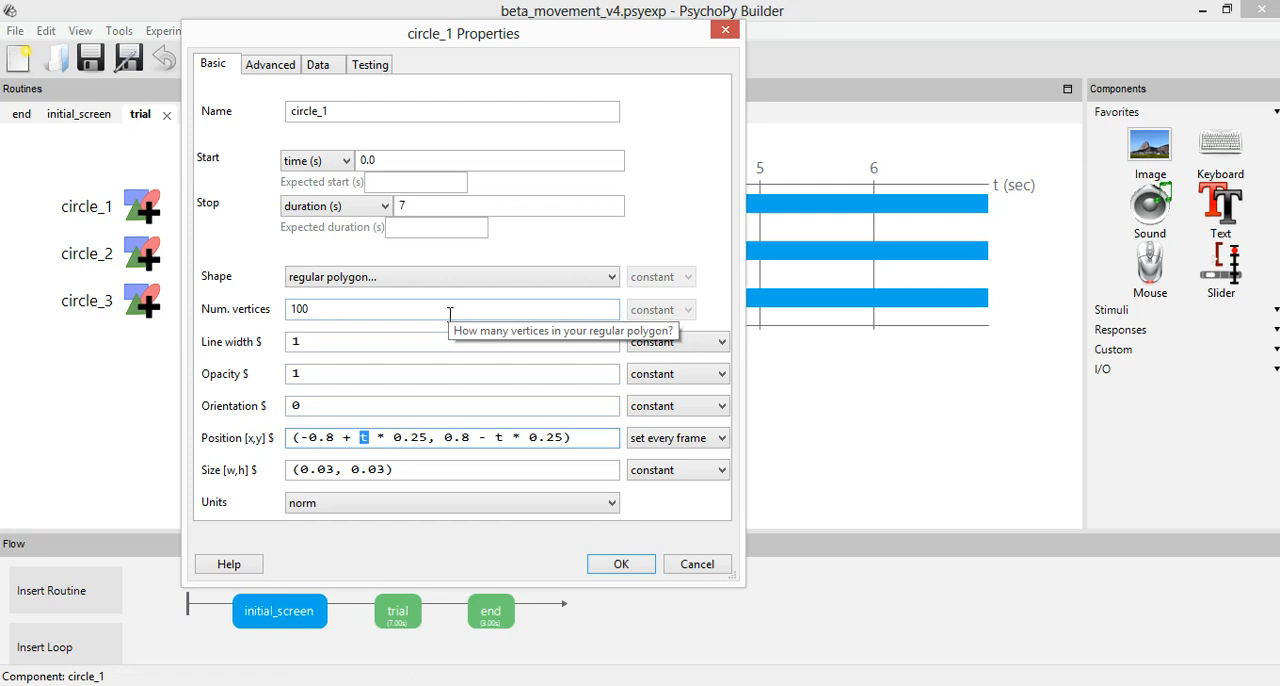
{"action": "double_click", "coordinate": [412, 437]}
{"action": "left_click", "coordinate": [396, 438]}
{"action": "double_click", "coordinate": [403, 438]}
{"action": "double_click", "coordinate": [364, 437]}
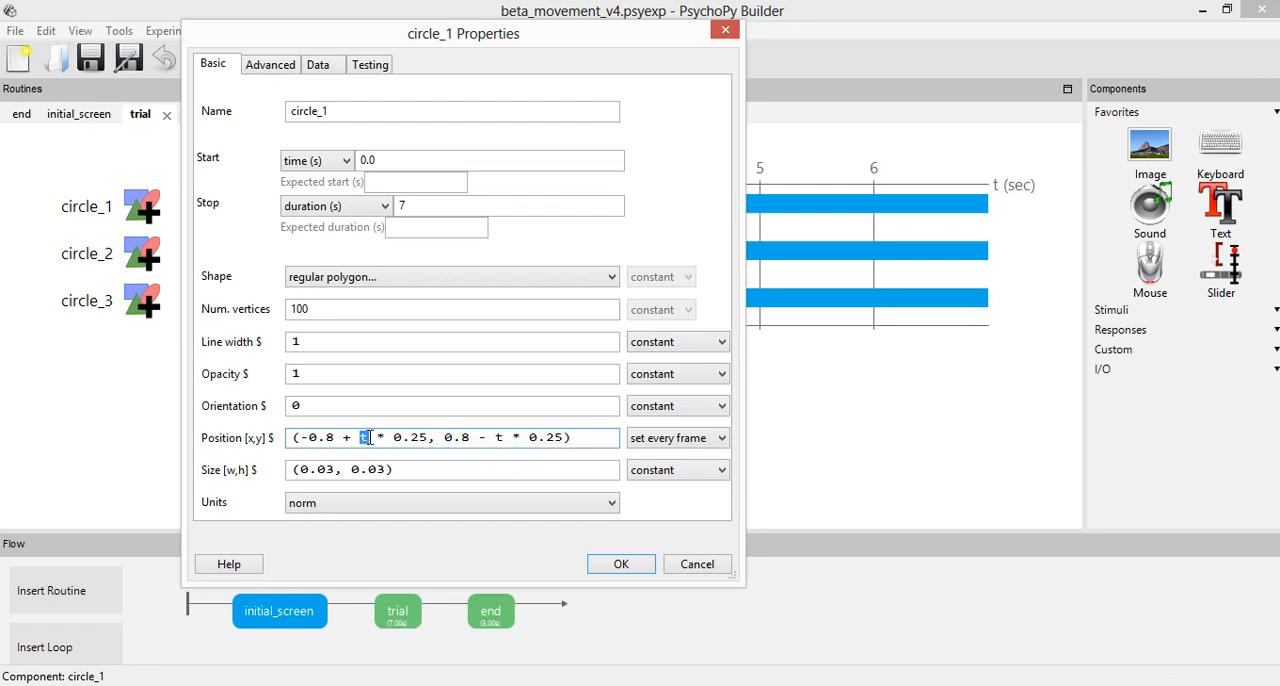
Examine the y part of circle_1's position and compare its minus sign with the plus sign in the x part.
{"action": "left_click", "coordinate": [443, 437]}
{"action": "left_click_drag", "start_coordinate": [443, 437], "coordinate": [566, 437]}
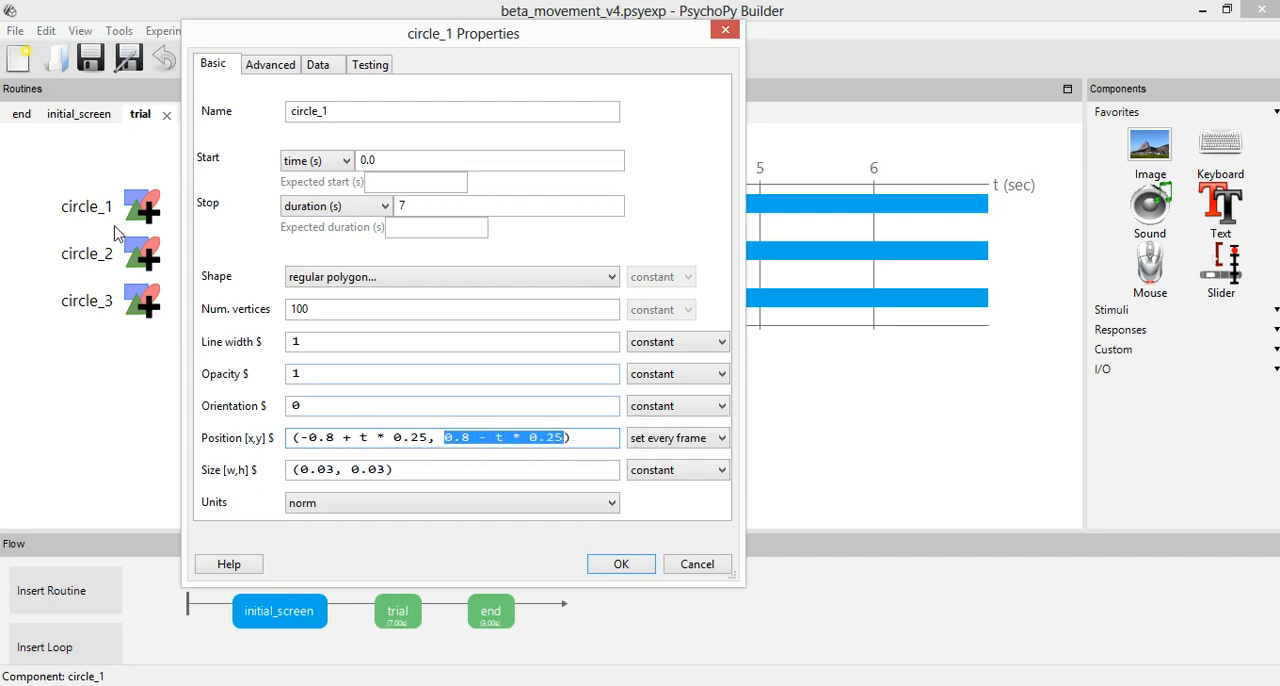
{"action": "left_click", "coordinate": [516, 437]}
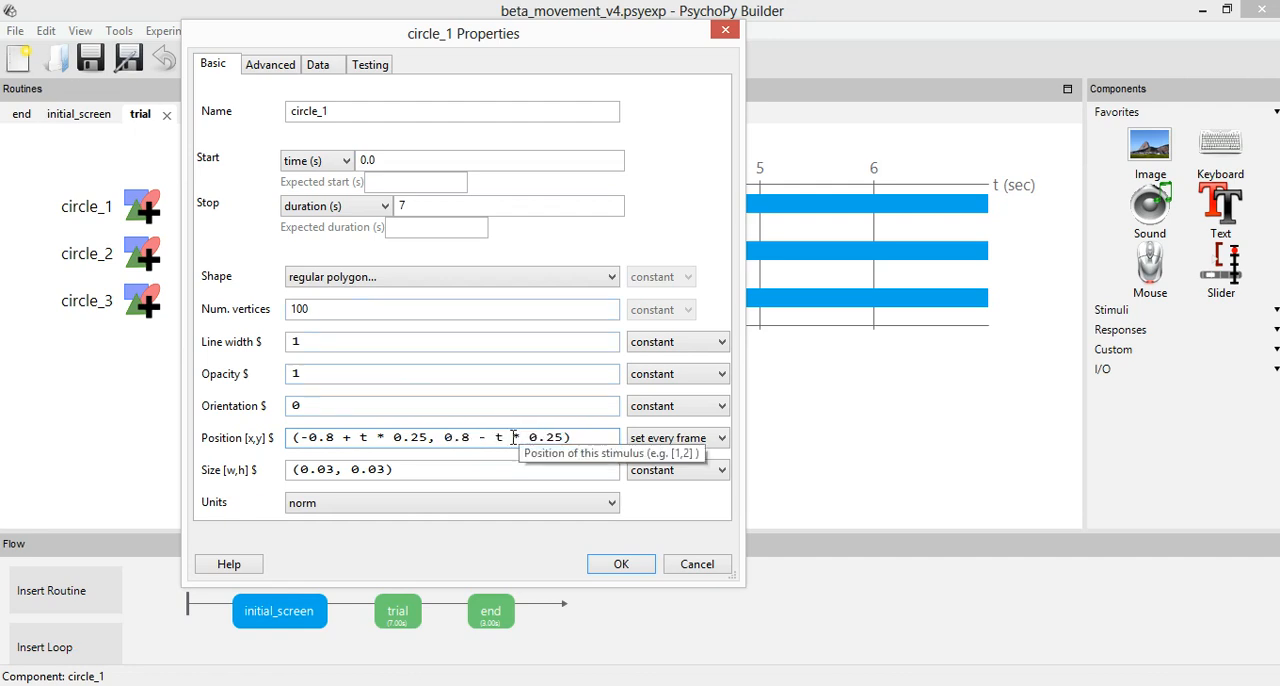
{"action": "left_click_drag", "start_coordinate": [512, 437], "coordinate": [563, 437]}
{"action": "left_click_drag", "start_coordinate": [478, 437], "coordinate": [487, 437]}
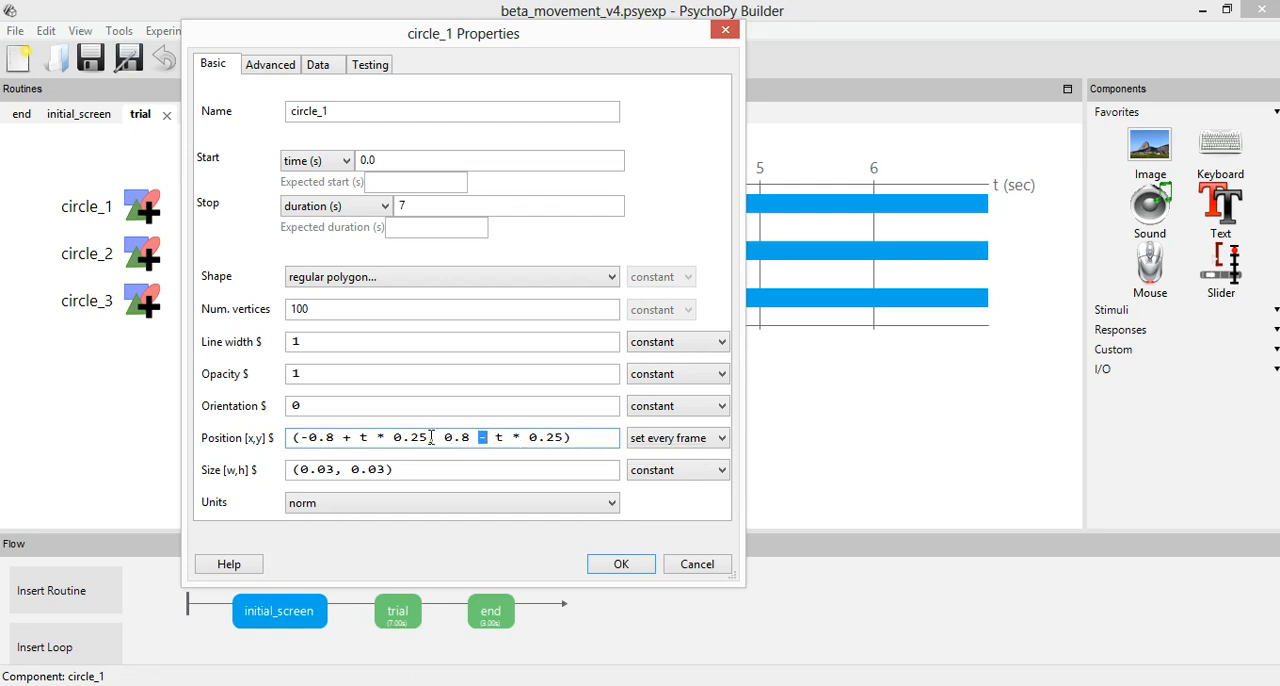
{"action": "left_click", "coordinate": [350, 437]}
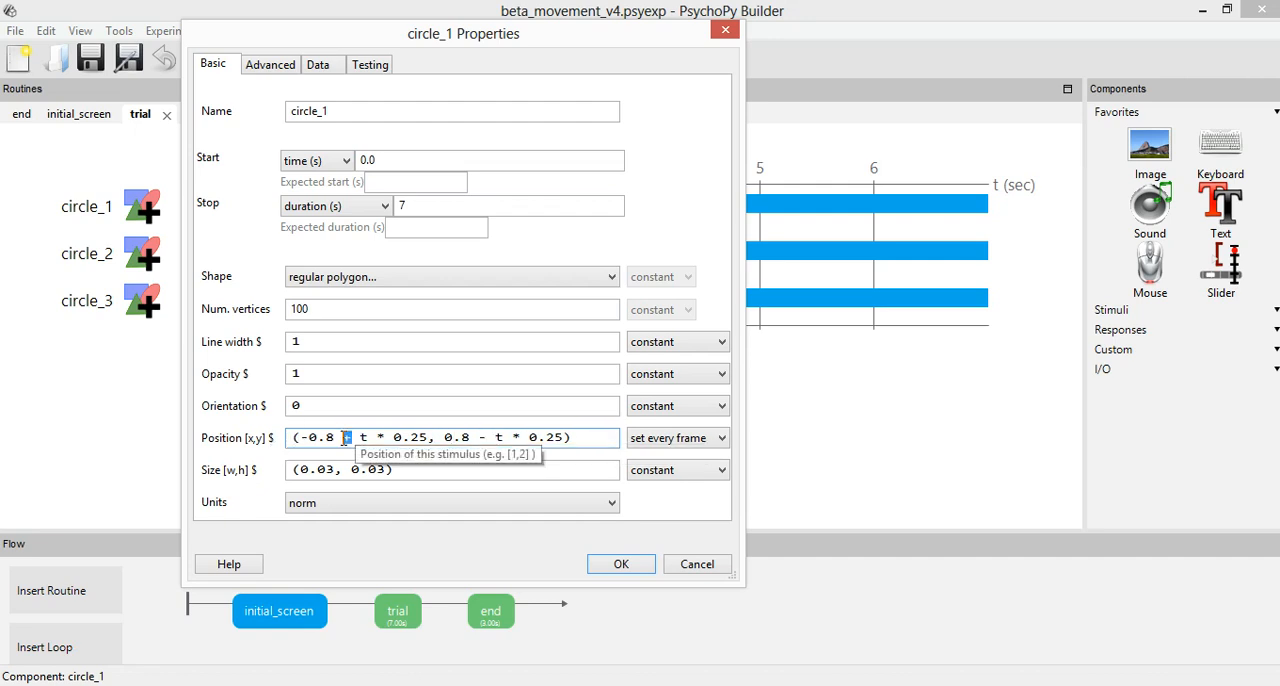
{"action": "left_click", "coordinate": [521, 437]}
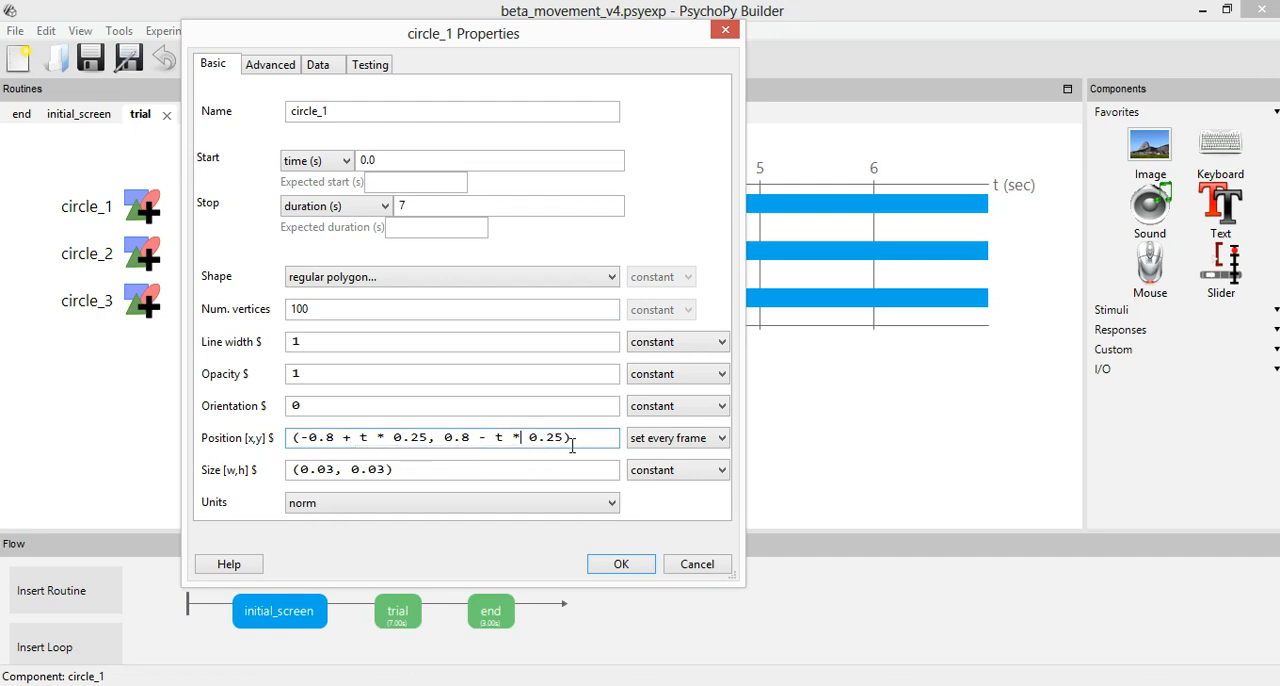
Review circle_1's complete position expression and its x term once more, then close the properties without changes.
{"action": "key", "text": "ctrl+a"}
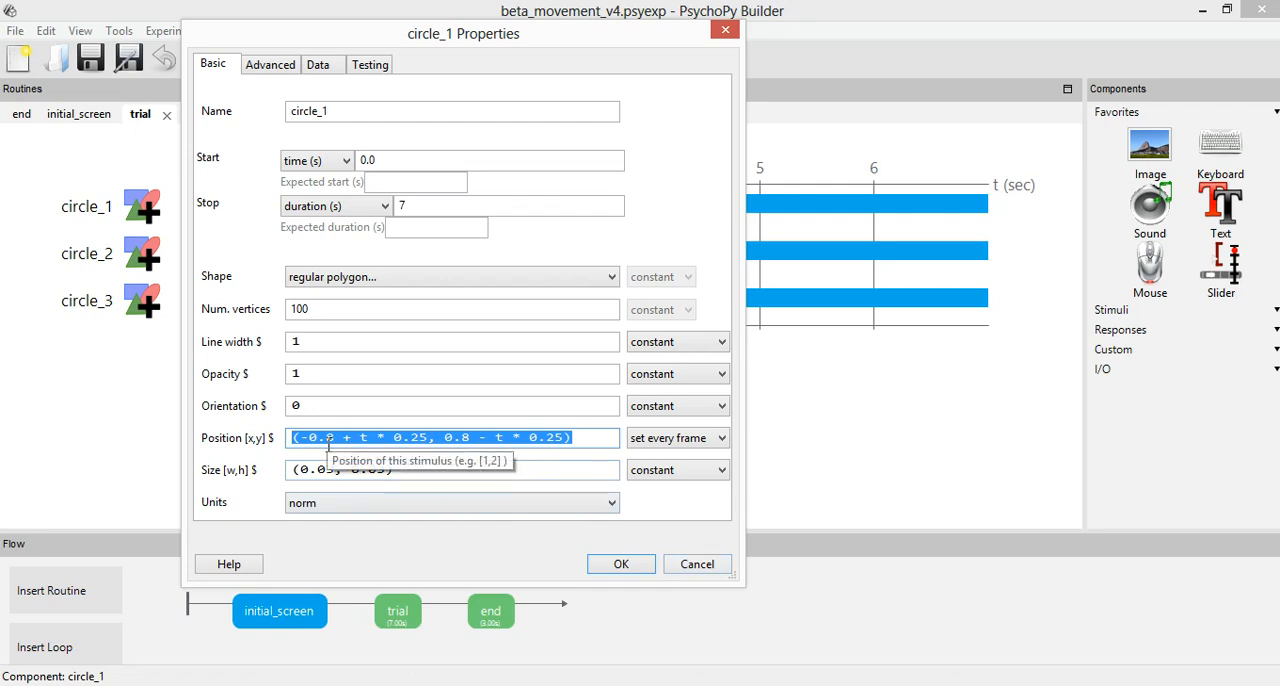
{"action": "left_click", "coordinate": [328, 440]}
{"action": "left_click_drag", "start_coordinate": [419, 438], "coordinate": [298, 443]}
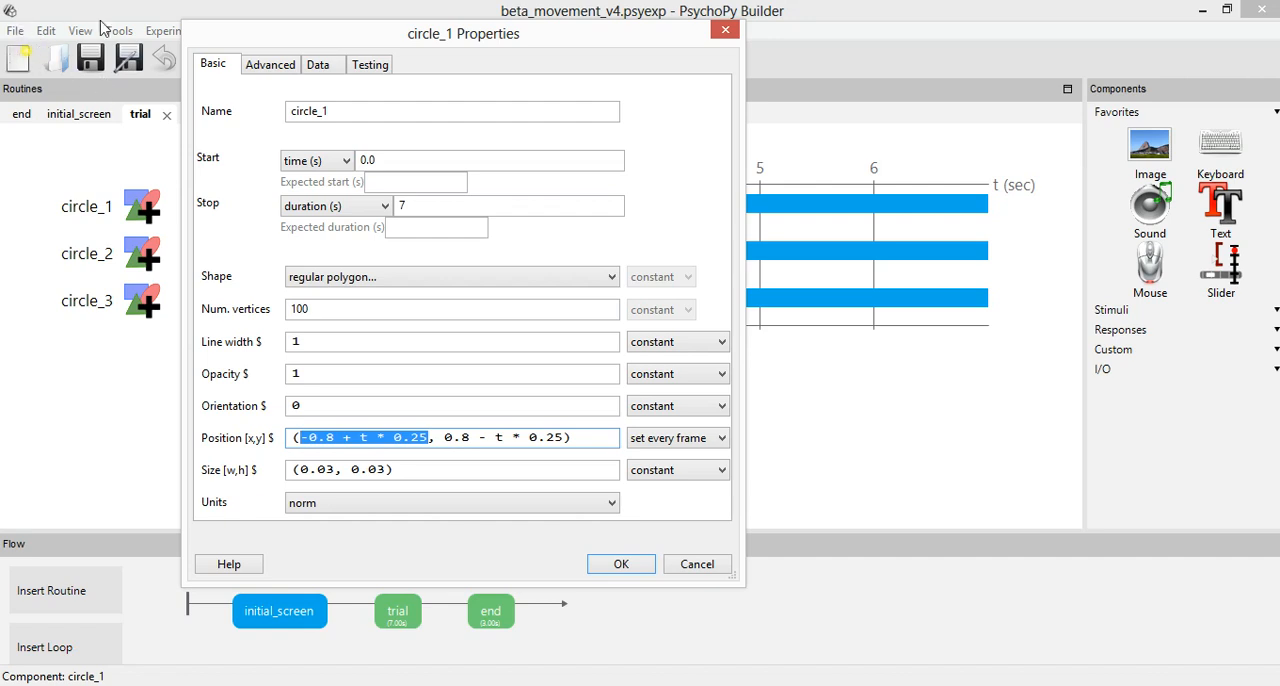
{"action": "left_click", "coordinate": [720, 566]}
Open circle_2's properties, examine the start value and t multiplier in the x part of its position, and close them without changes.
{"action": "left_click", "coordinate": [148, 253]}
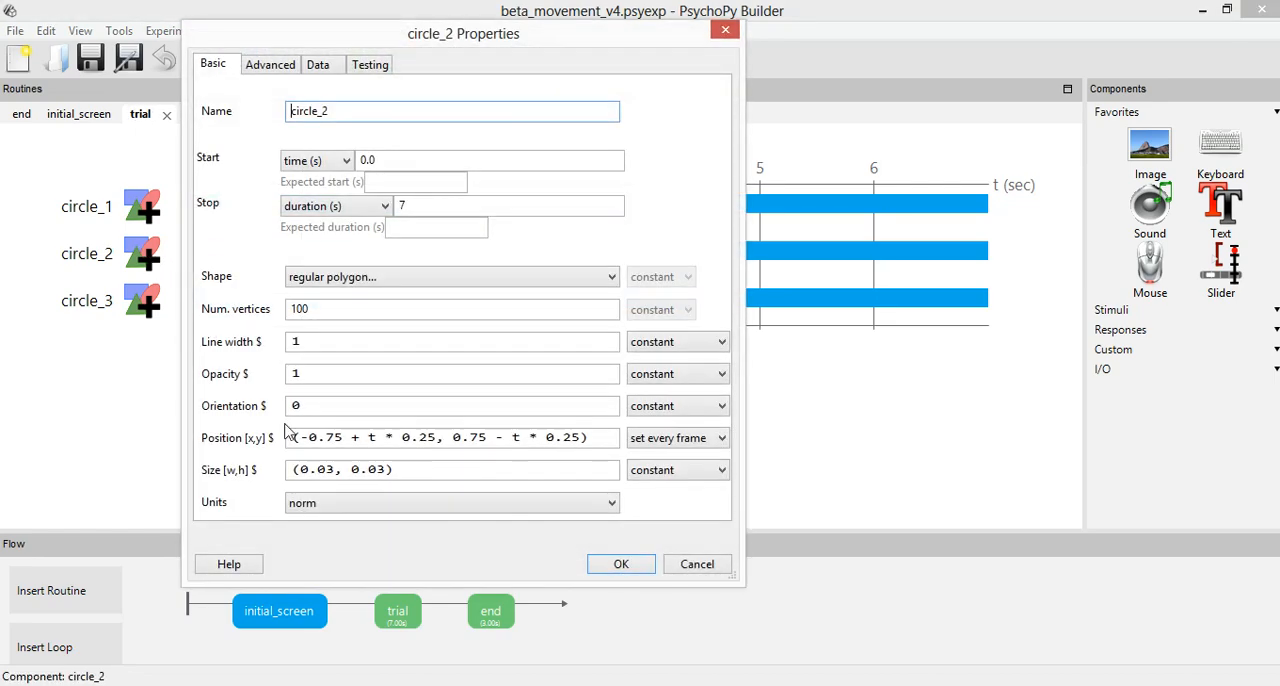
{"action": "left_click_drag", "start_coordinate": [343, 440], "coordinate": [300, 440]}
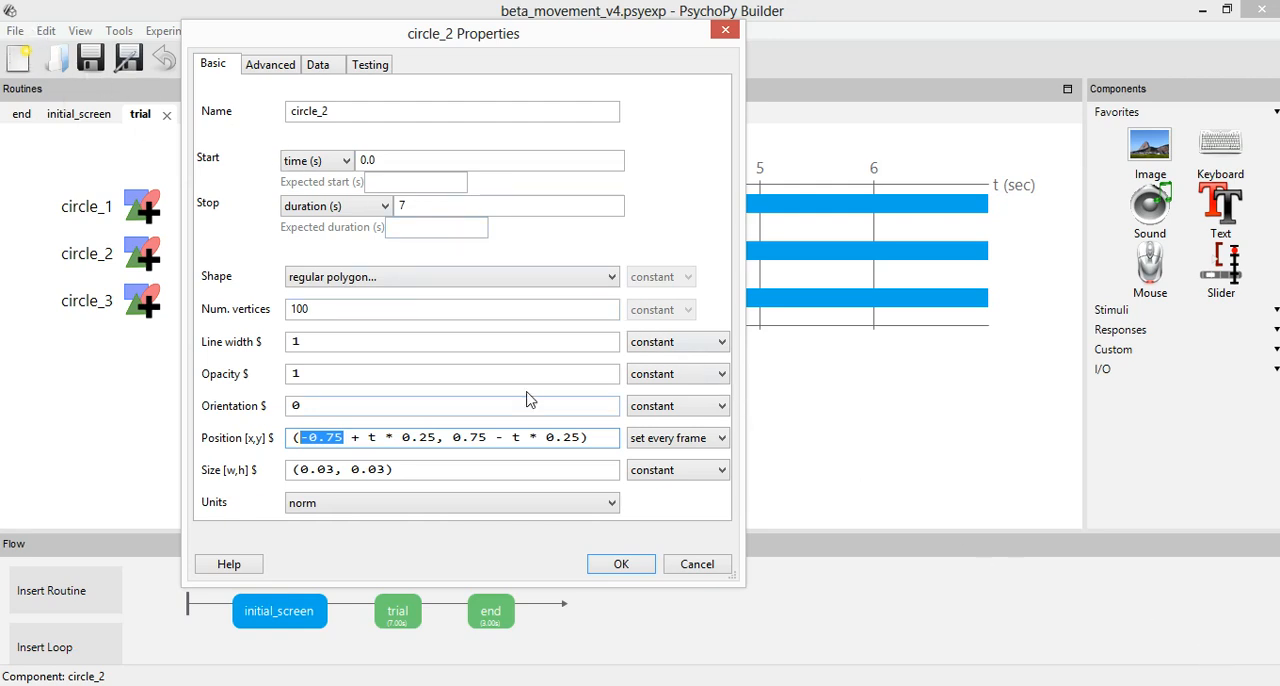
{"action": "left_click_drag", "start_coordinate": [368, 437], "coordinate": [428, 437]}
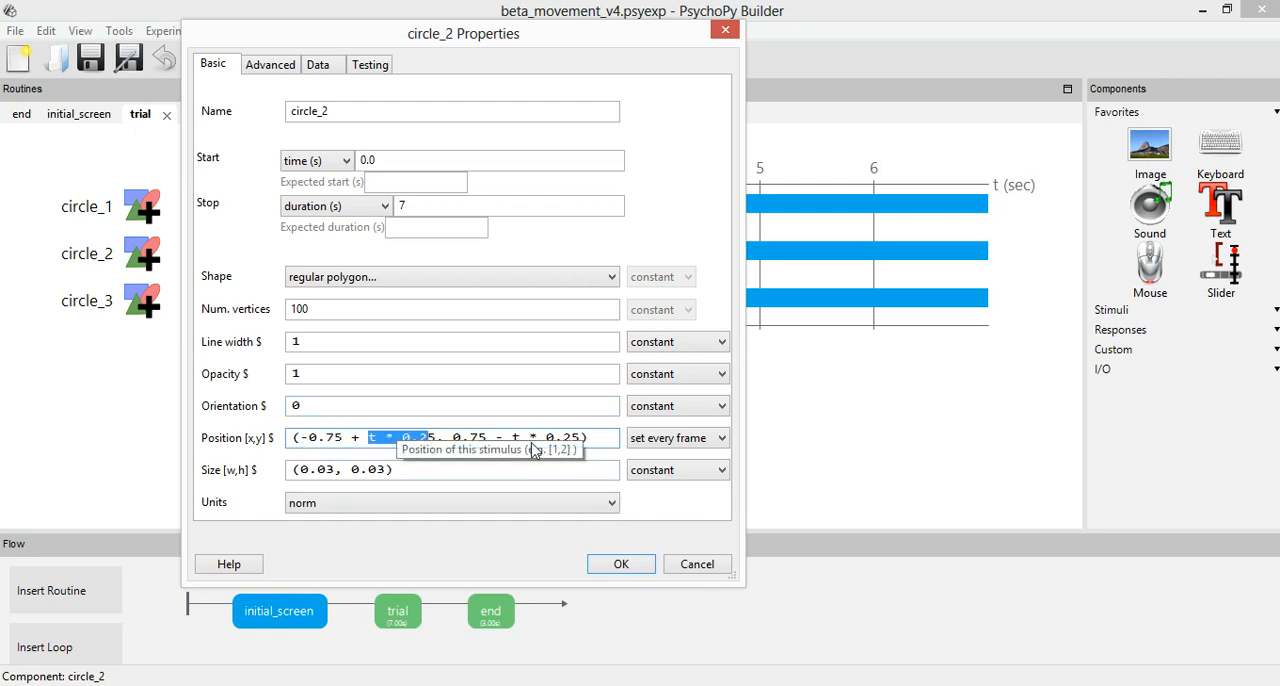
{"action": "left_click", "coordinate": [698, 565]}
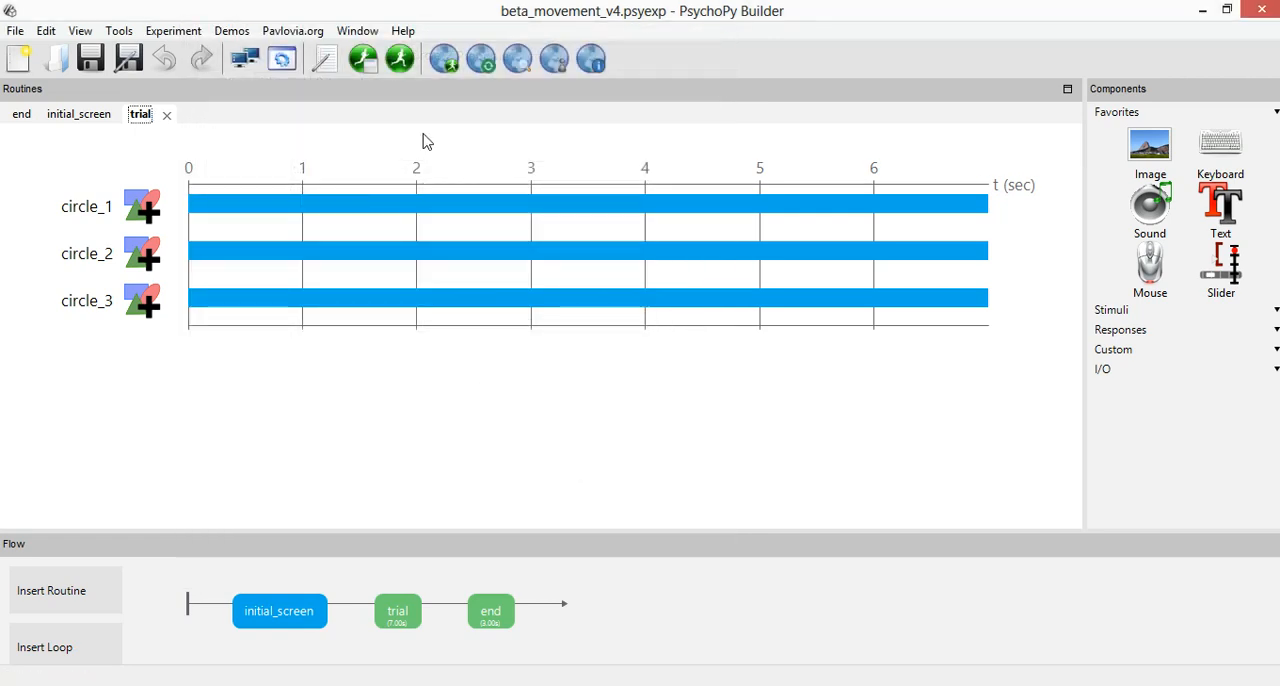
Run the beta_movement_v4 experiment past its initial screen to watch the circles' movement, and return to the Word outline.
{"action": "left_click", "coordinate": [399, 60]}
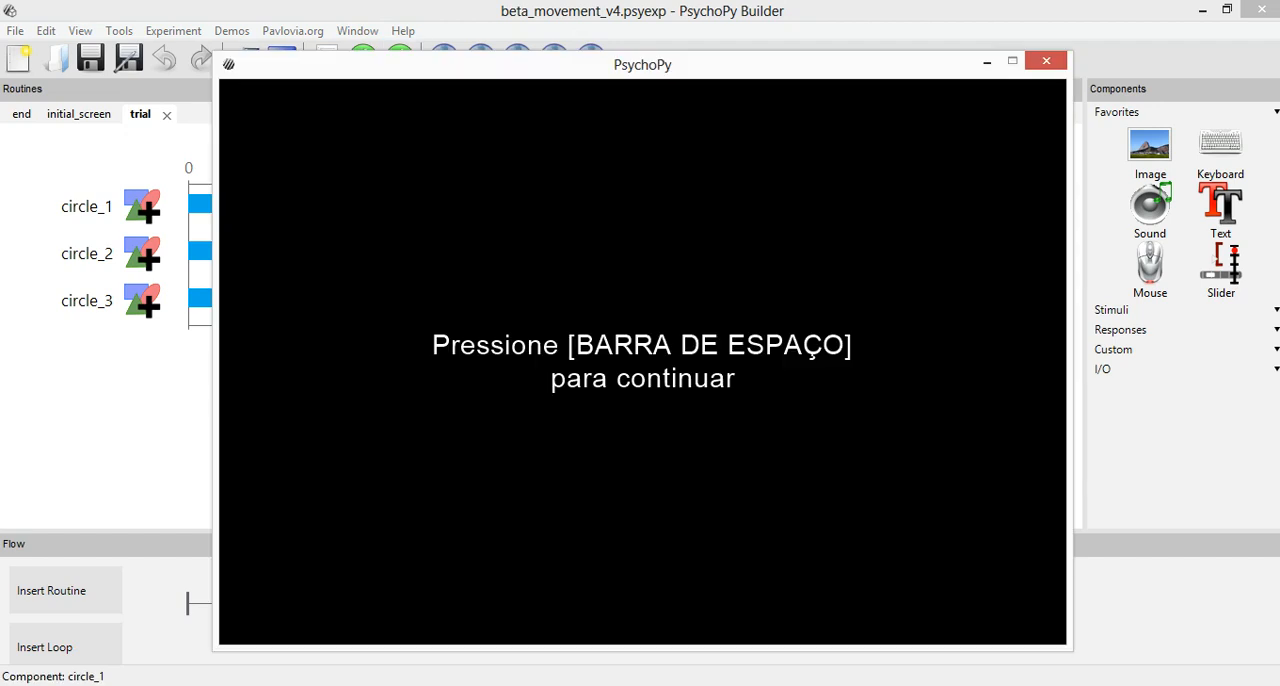
{"action": "key", "text": "space"}
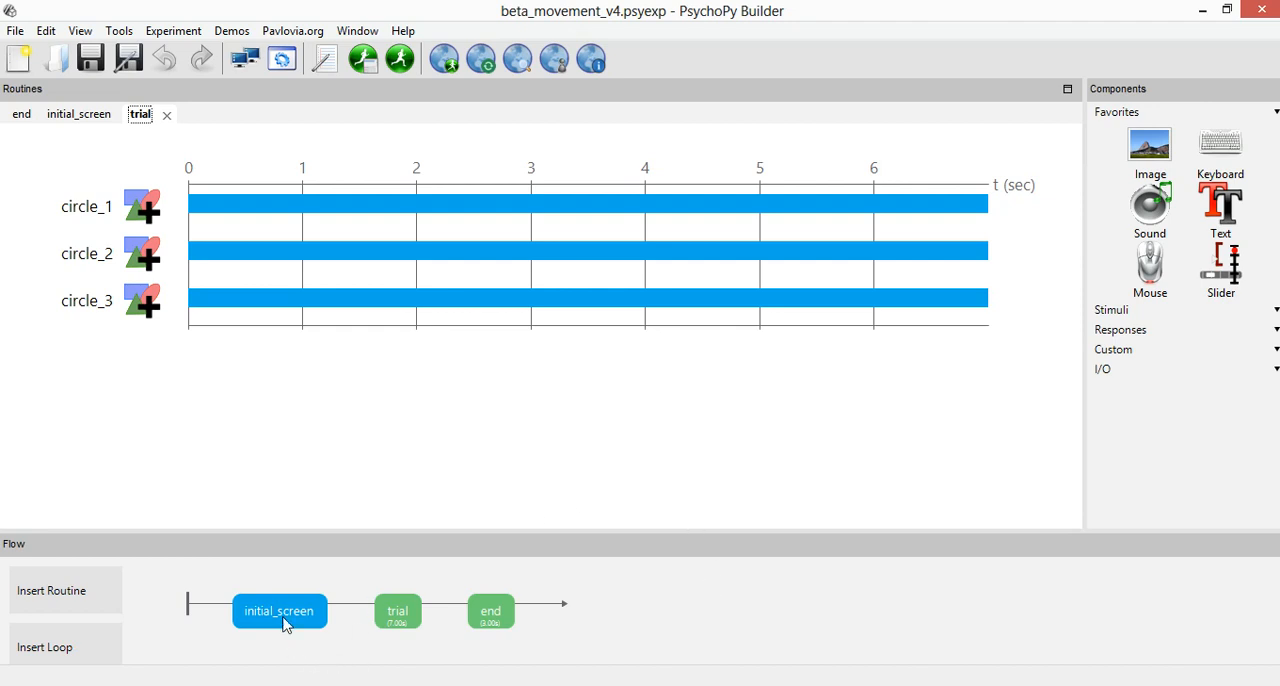
{"action": "left_click", "coordinate": [277, 684]}
{"action": "left_click", "coordinate": [593, 590]}
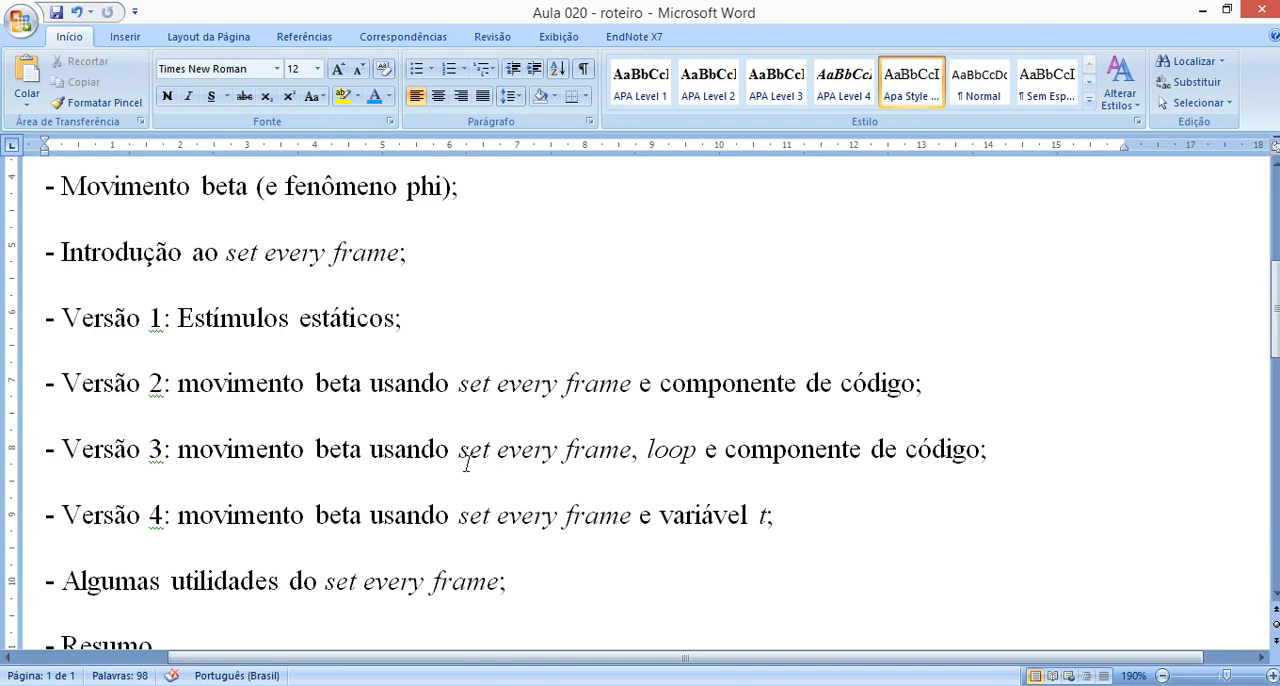
Switch to the PsychoPy word-copying demo and submit the displayed word "danone".
{"action": "left_click", "coordinate": [429, 685]}
{"action": "left_click", "coordinate": [703, 608]}
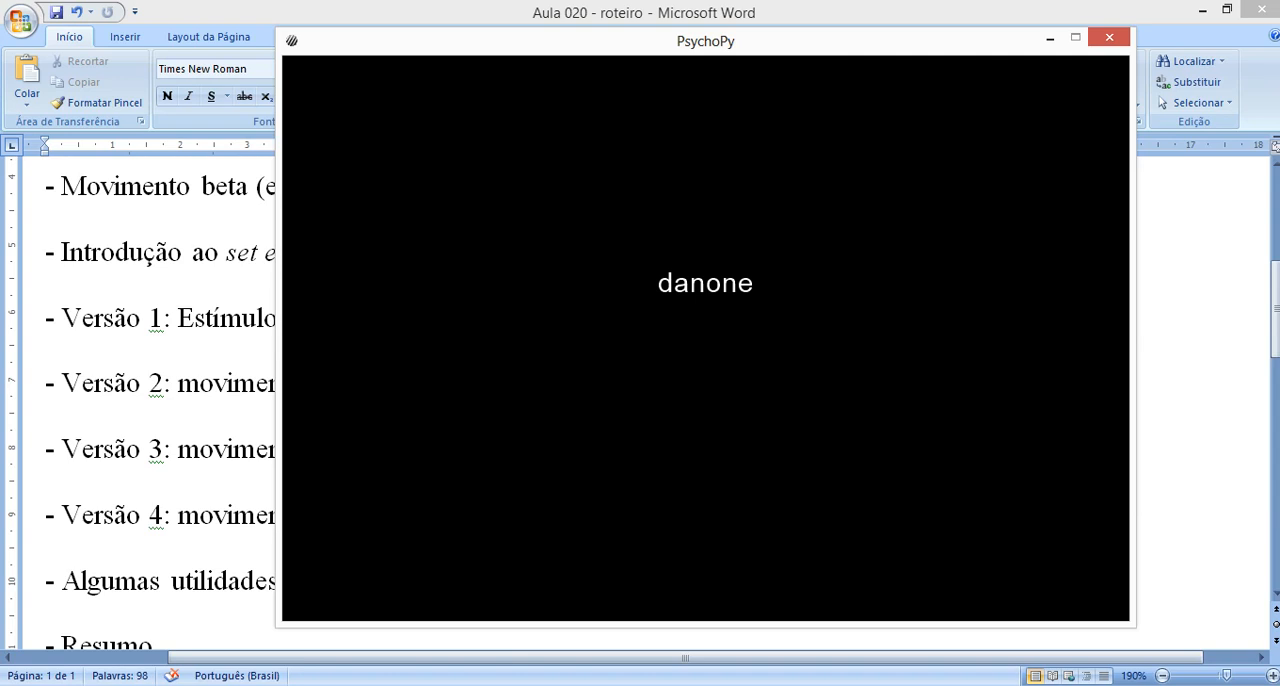
{"action": "type", "text": "danone"}
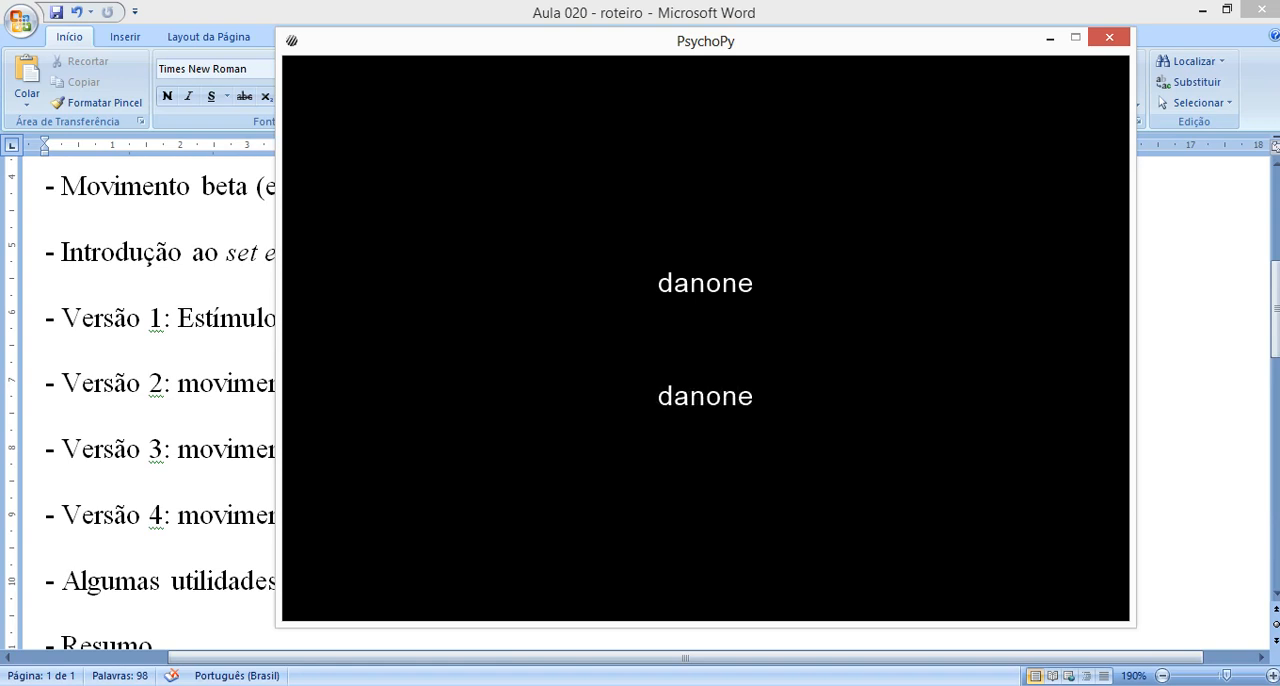
{"action": "key", "text": "Return"}
Copy and submit the remaining displayed words in the demo: "cachorro", "brasil", "sorvete" and "banana".
{"action": "type", "text": "cachorro"}
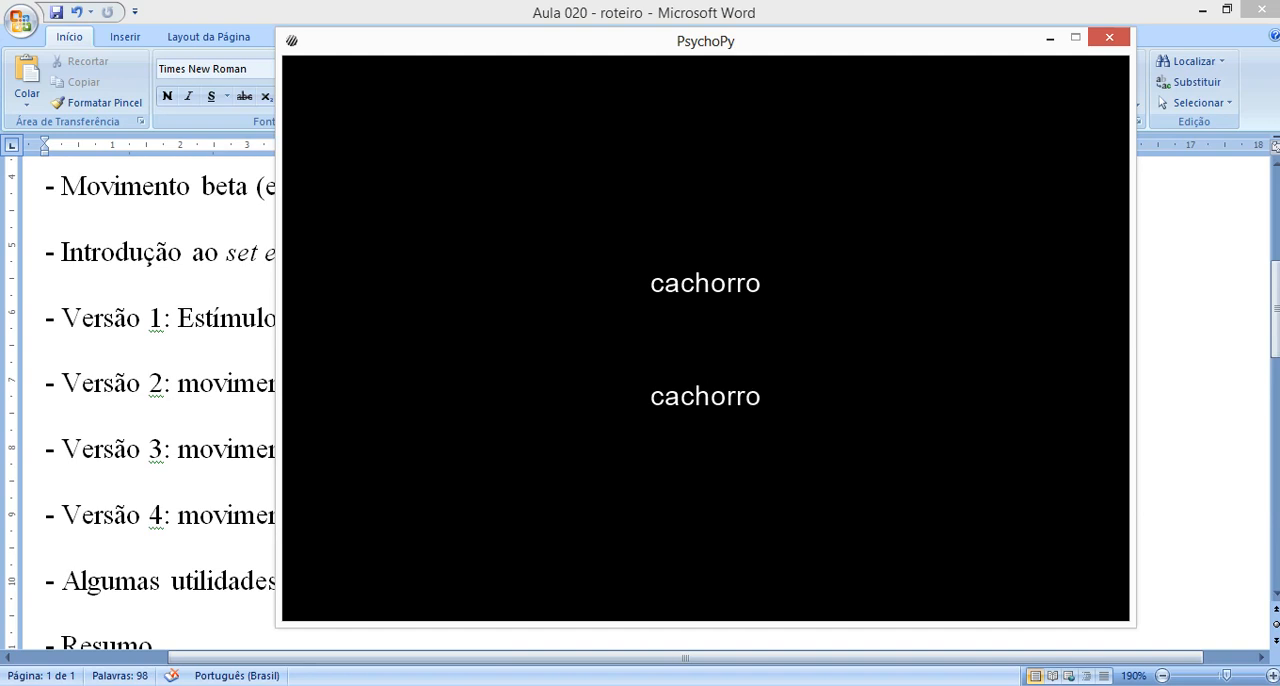
{"action": "key", "text": "Return"}
{"action": "type", "text": "brasil"}
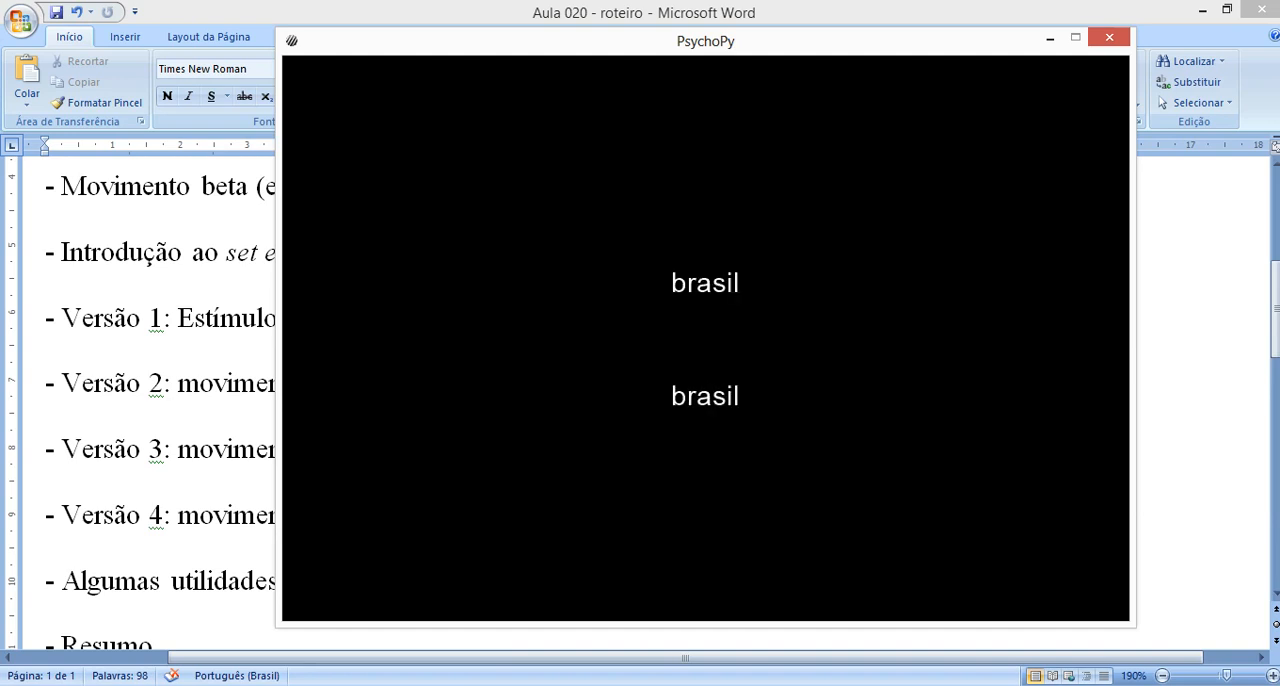
{"action": "key", "text": "Return"}
{"action": "type", "text": "sorvete"}
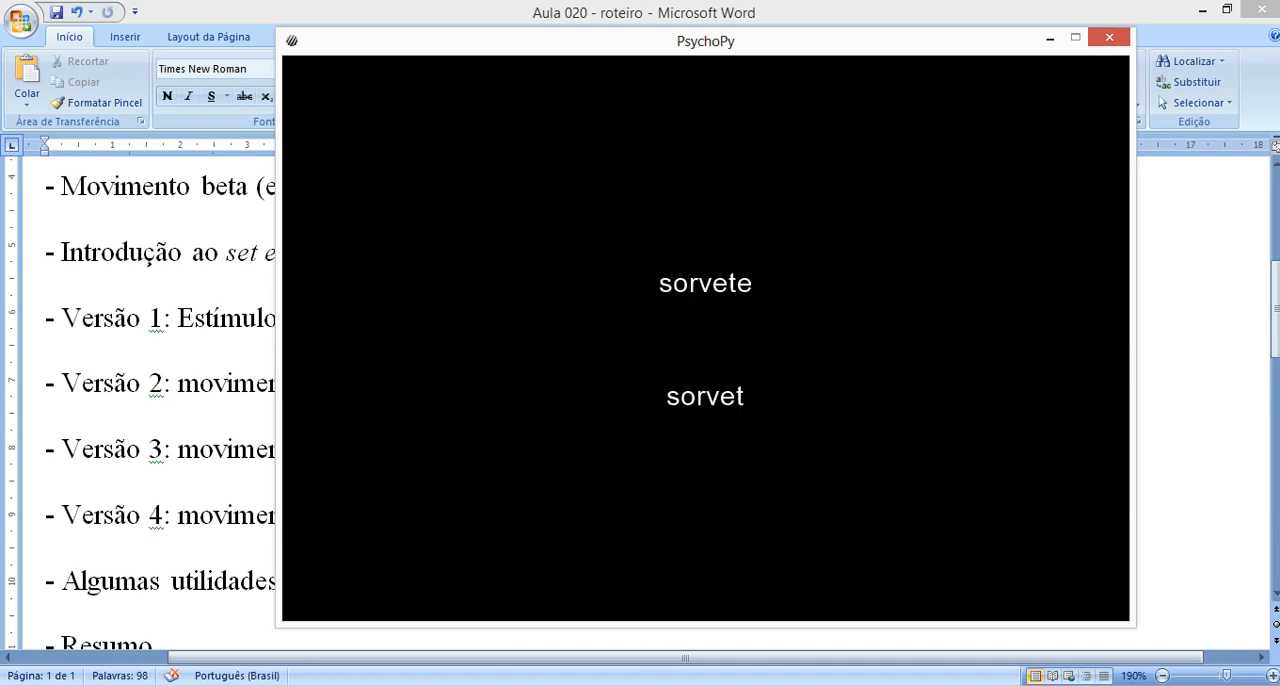
{"action": "key", "text": "Return"}
{"action": "type", "text": "banana"}
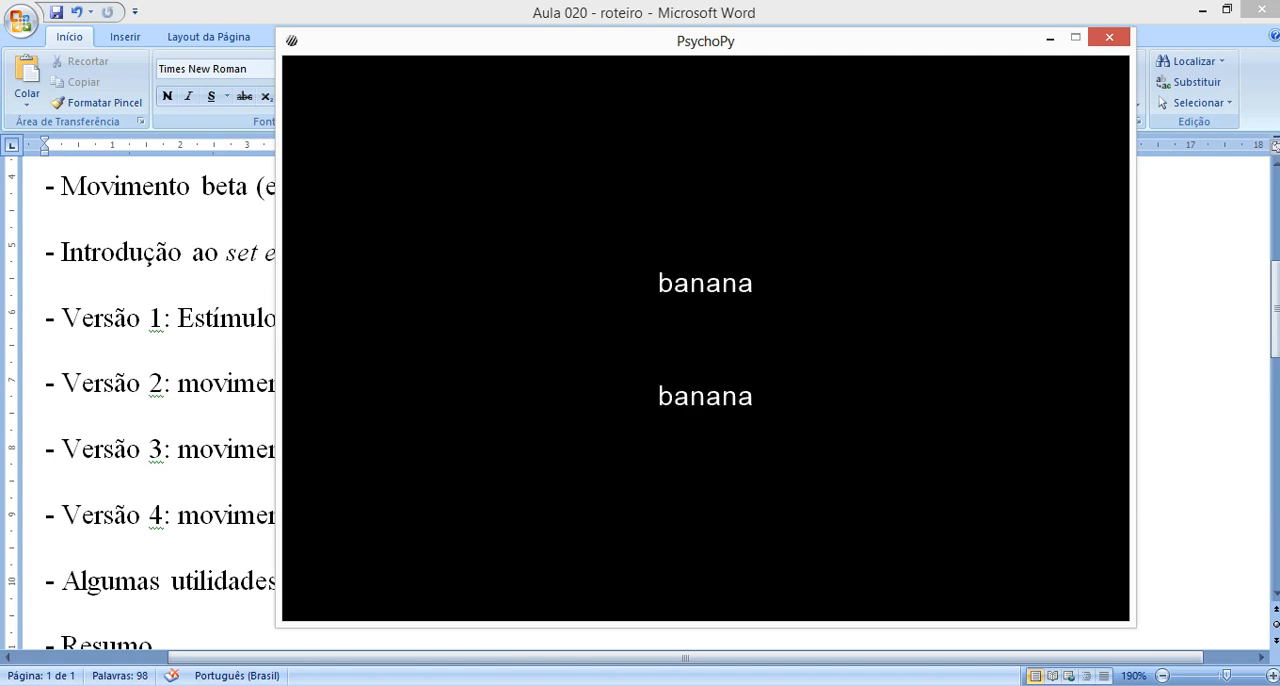
{"action": "key", "text": "Return"}
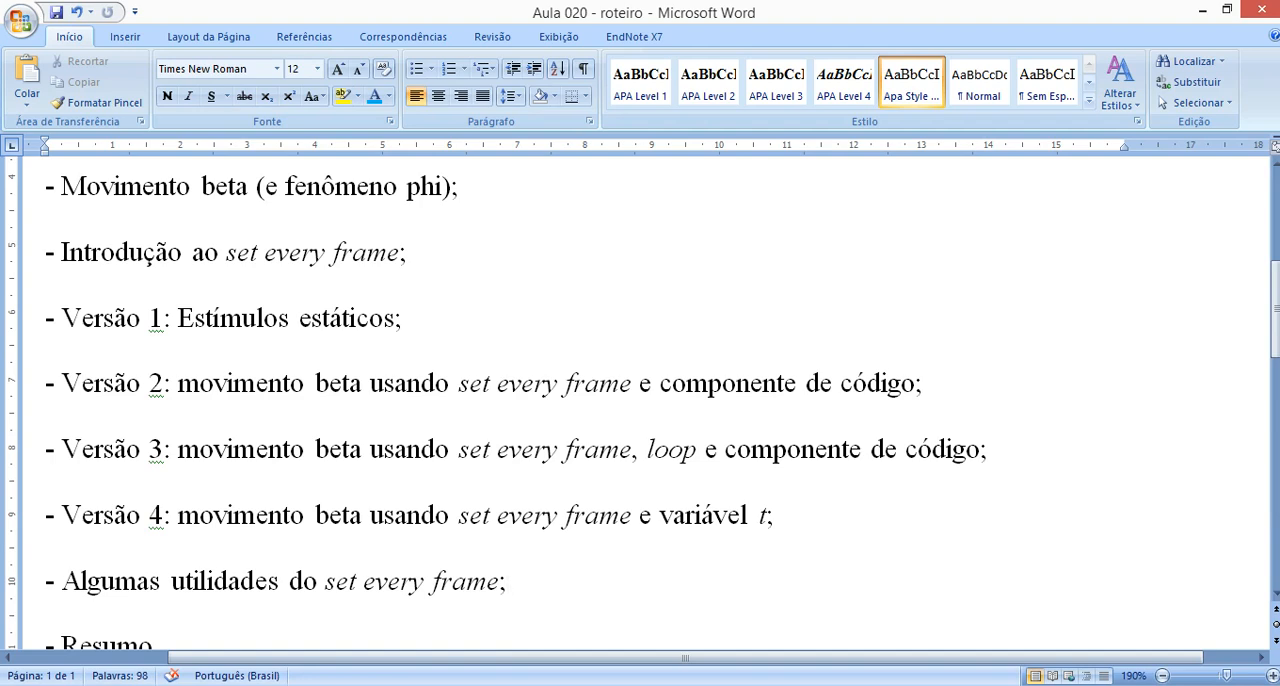
Review the Word lesson outline from the constant and set every repeat revision through the four beta movement versions to the summary item.
{"action": "scroll", "coordinate": [853, 543], "scroll_direction": "up", "scroll_amount": 5}
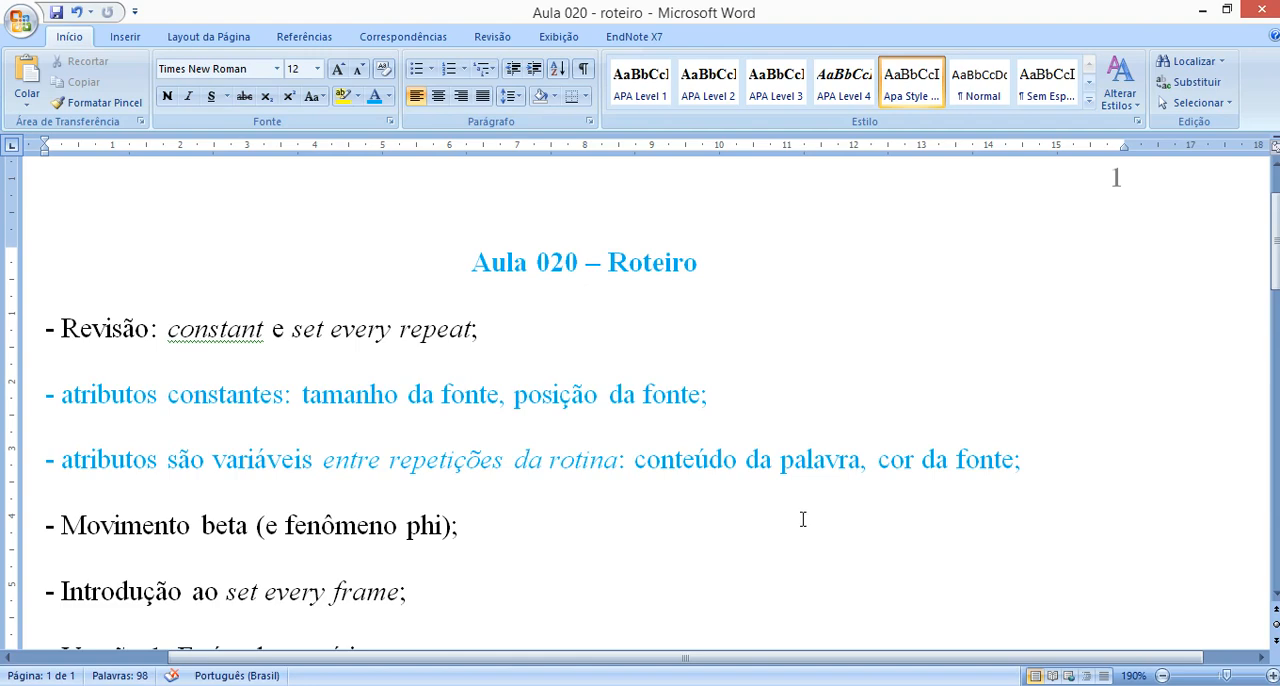
{"action": "scroll", "coordinate": [716, 468], "scroll_direction": "down", "scroll_amount": 3}
{"action": "scroll", "coordinate": [717, 468], "scroll_direction": "down", "scroll_amount": 2}
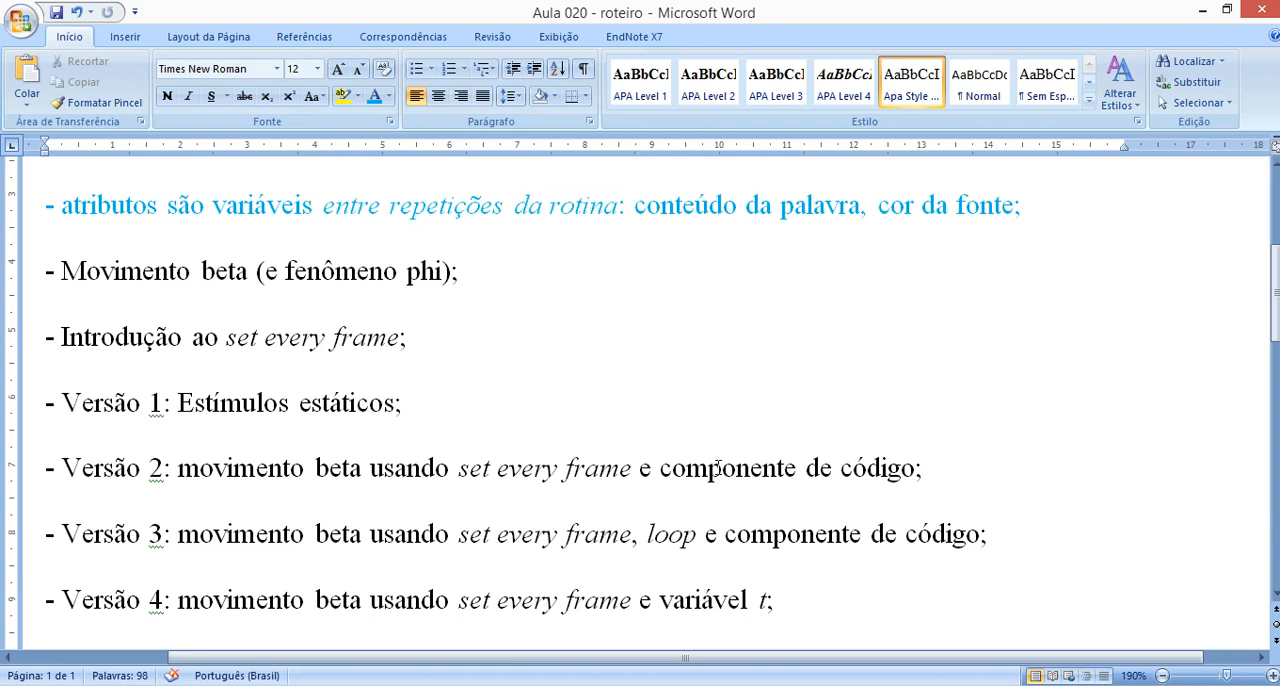
{"action": "scroll", "coordinate": [703, 432], "scroll_direction": "down", "scroll_amount": 2}
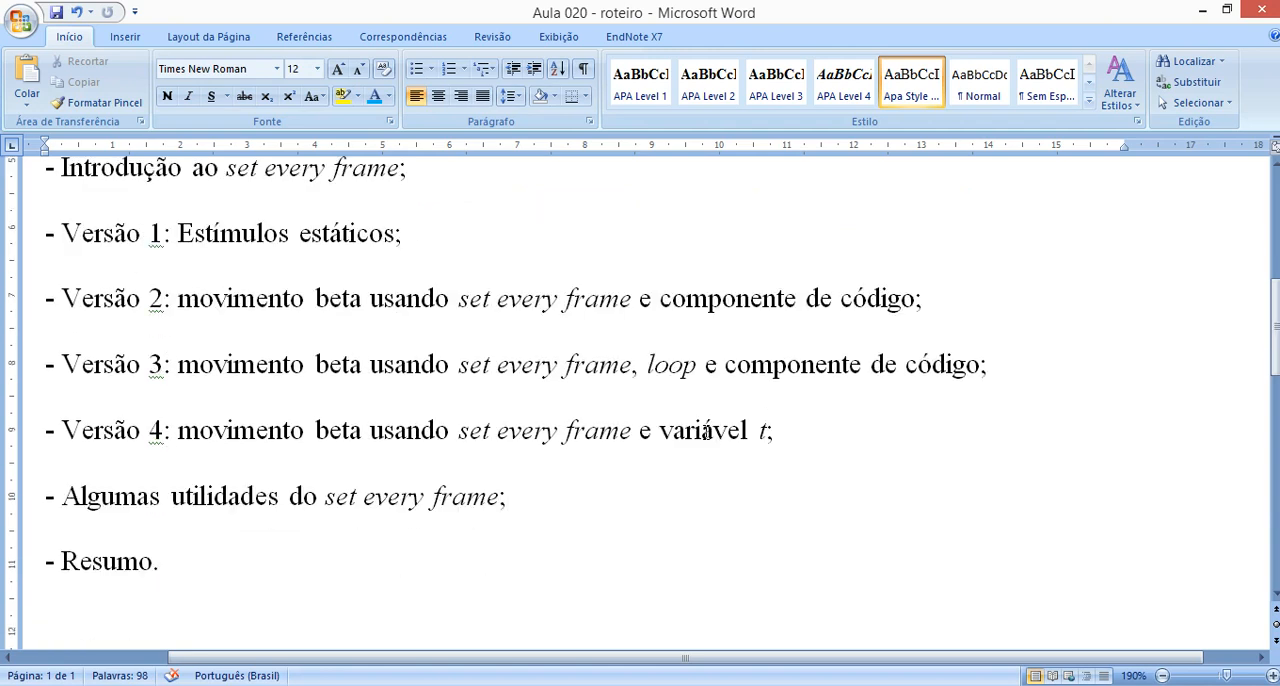